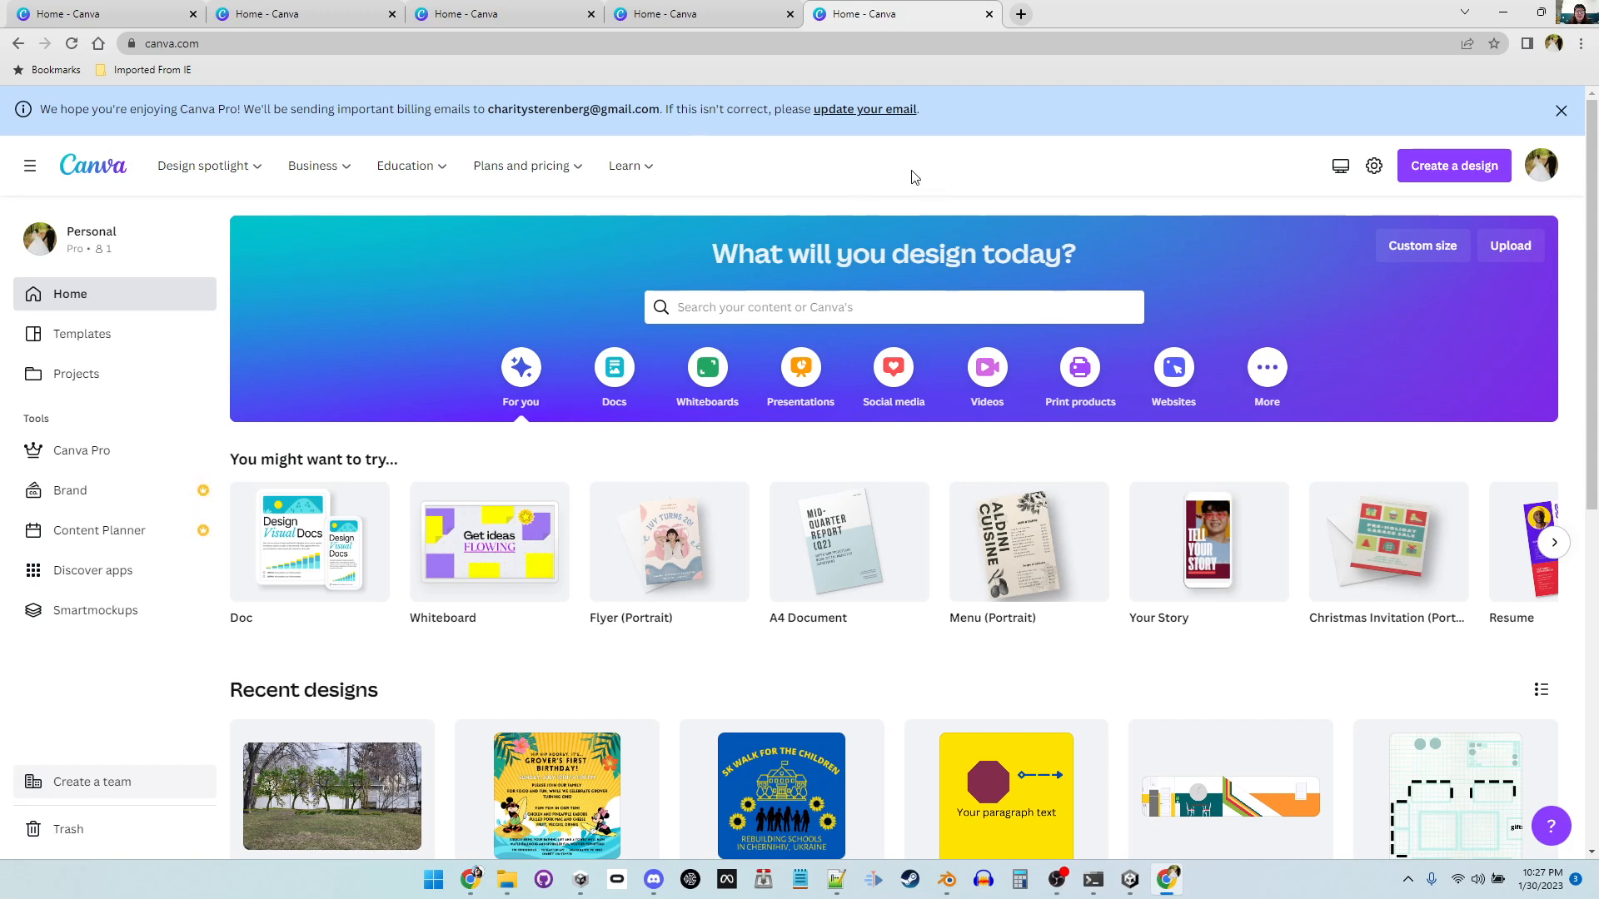
Step: Create a new custom-size design measuring 12 × 12 inches
left_click(1505, 171)
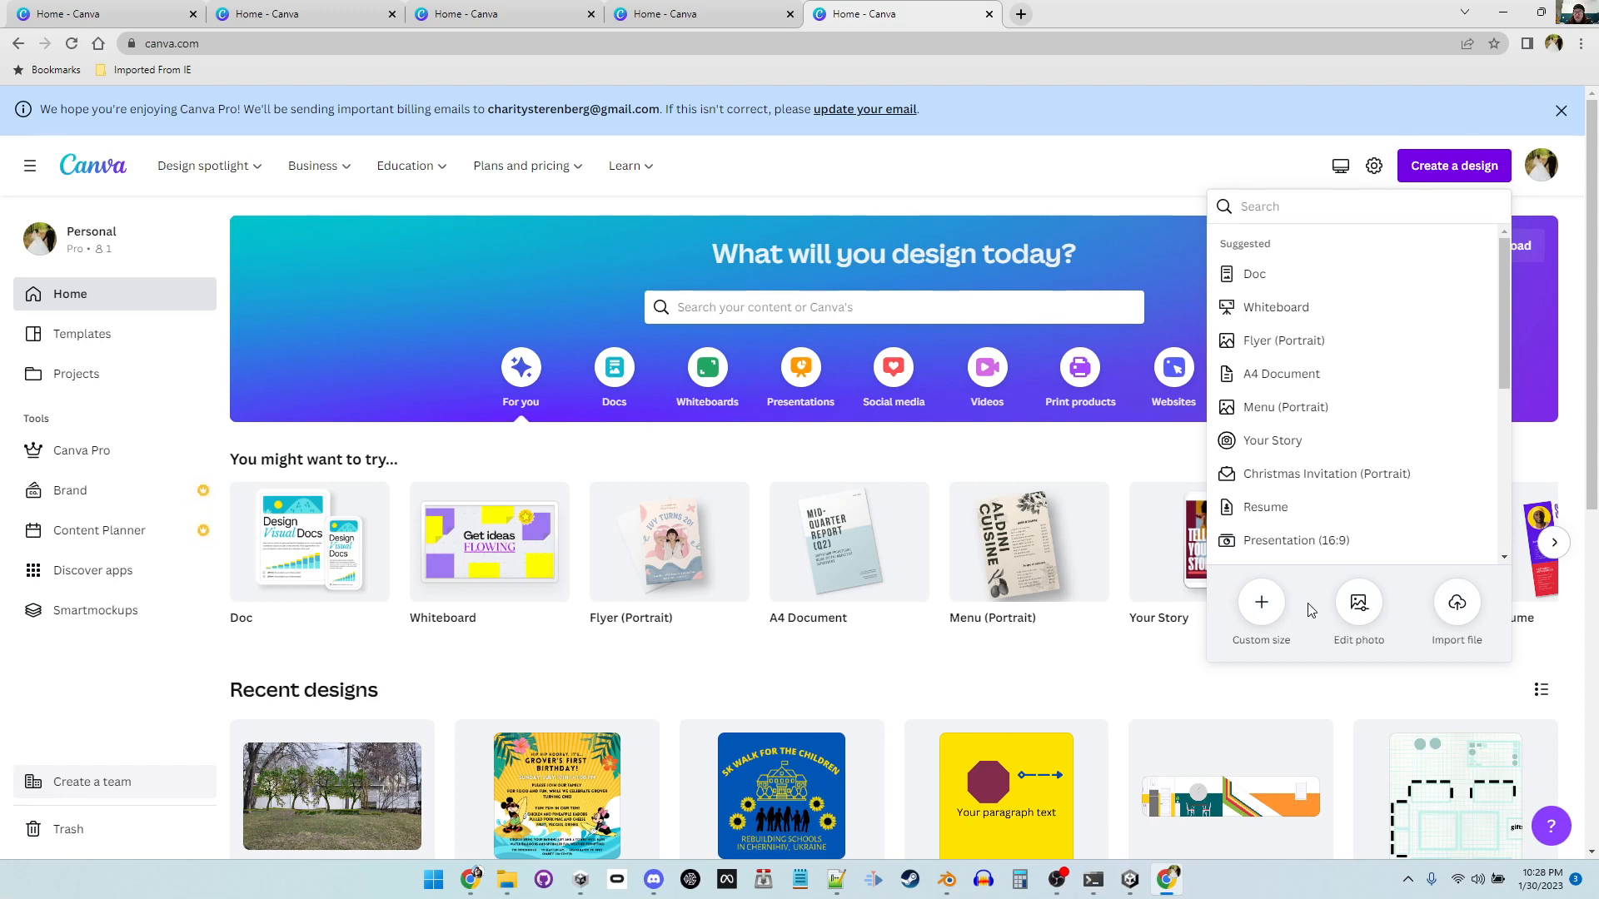
left_click(1262, 602)
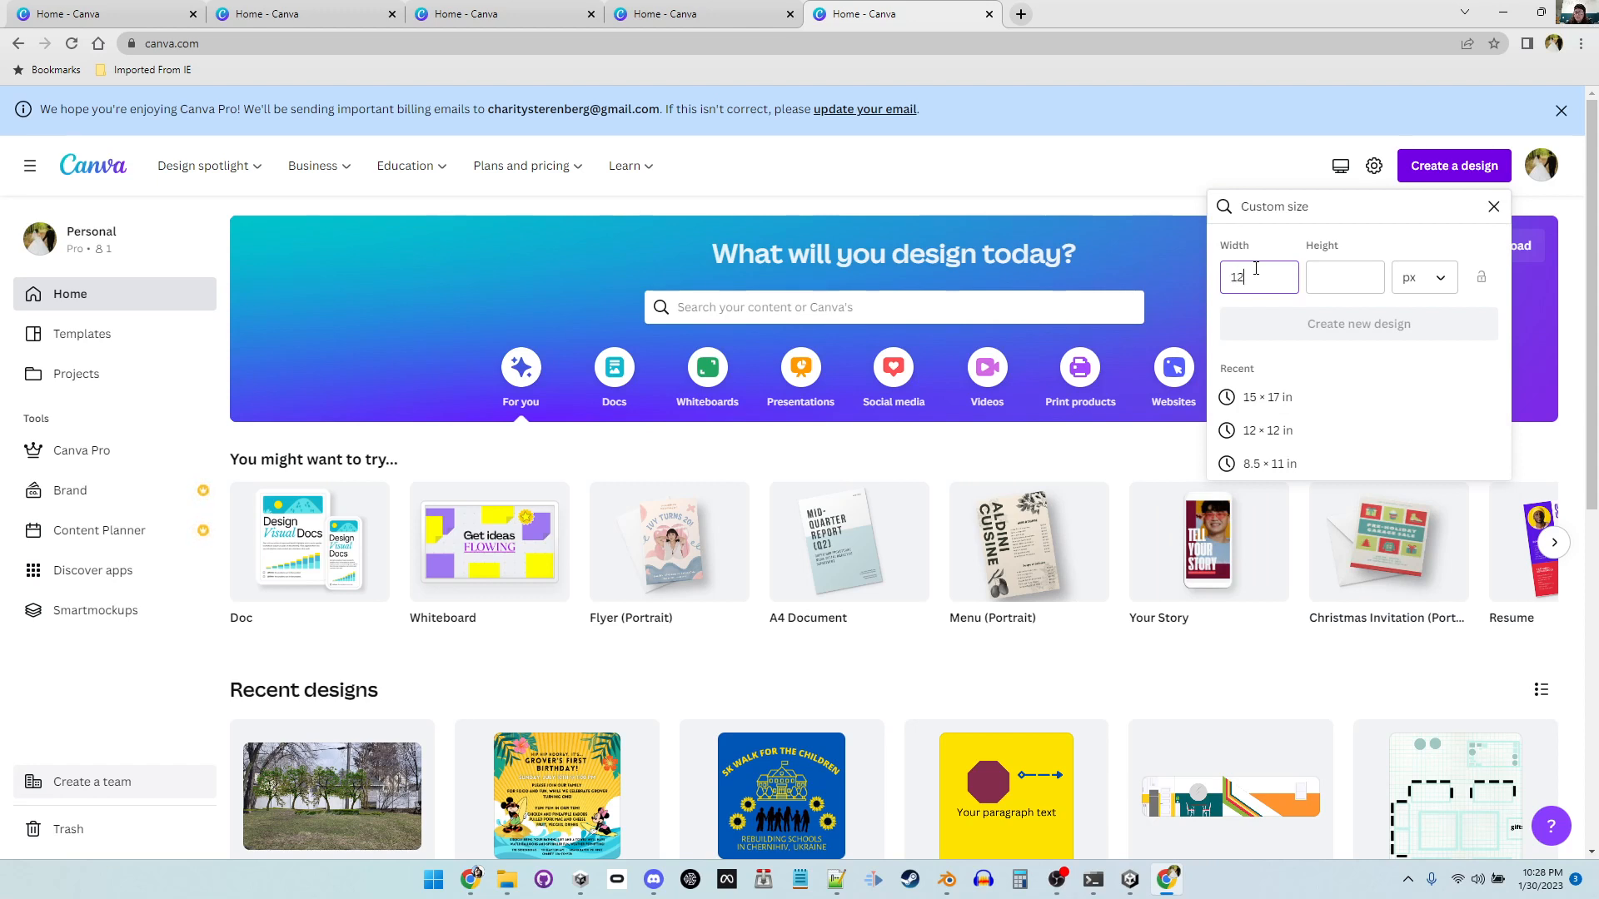
left_click(1322, 284)
type("12")
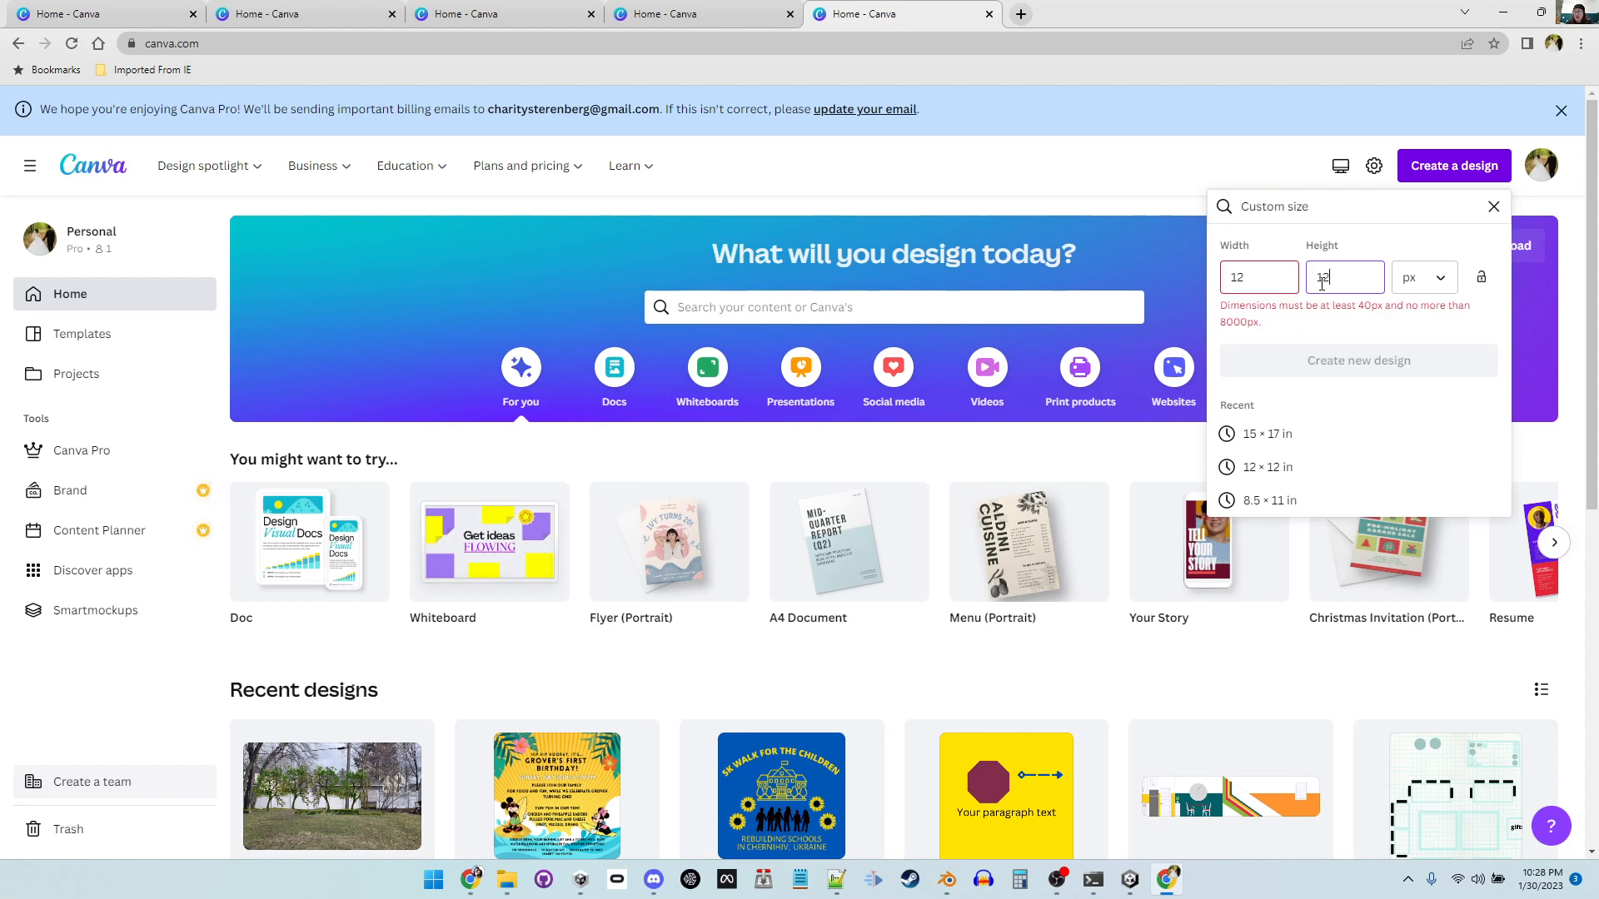
left_click(1426, 277)
left_click(1431, 367)
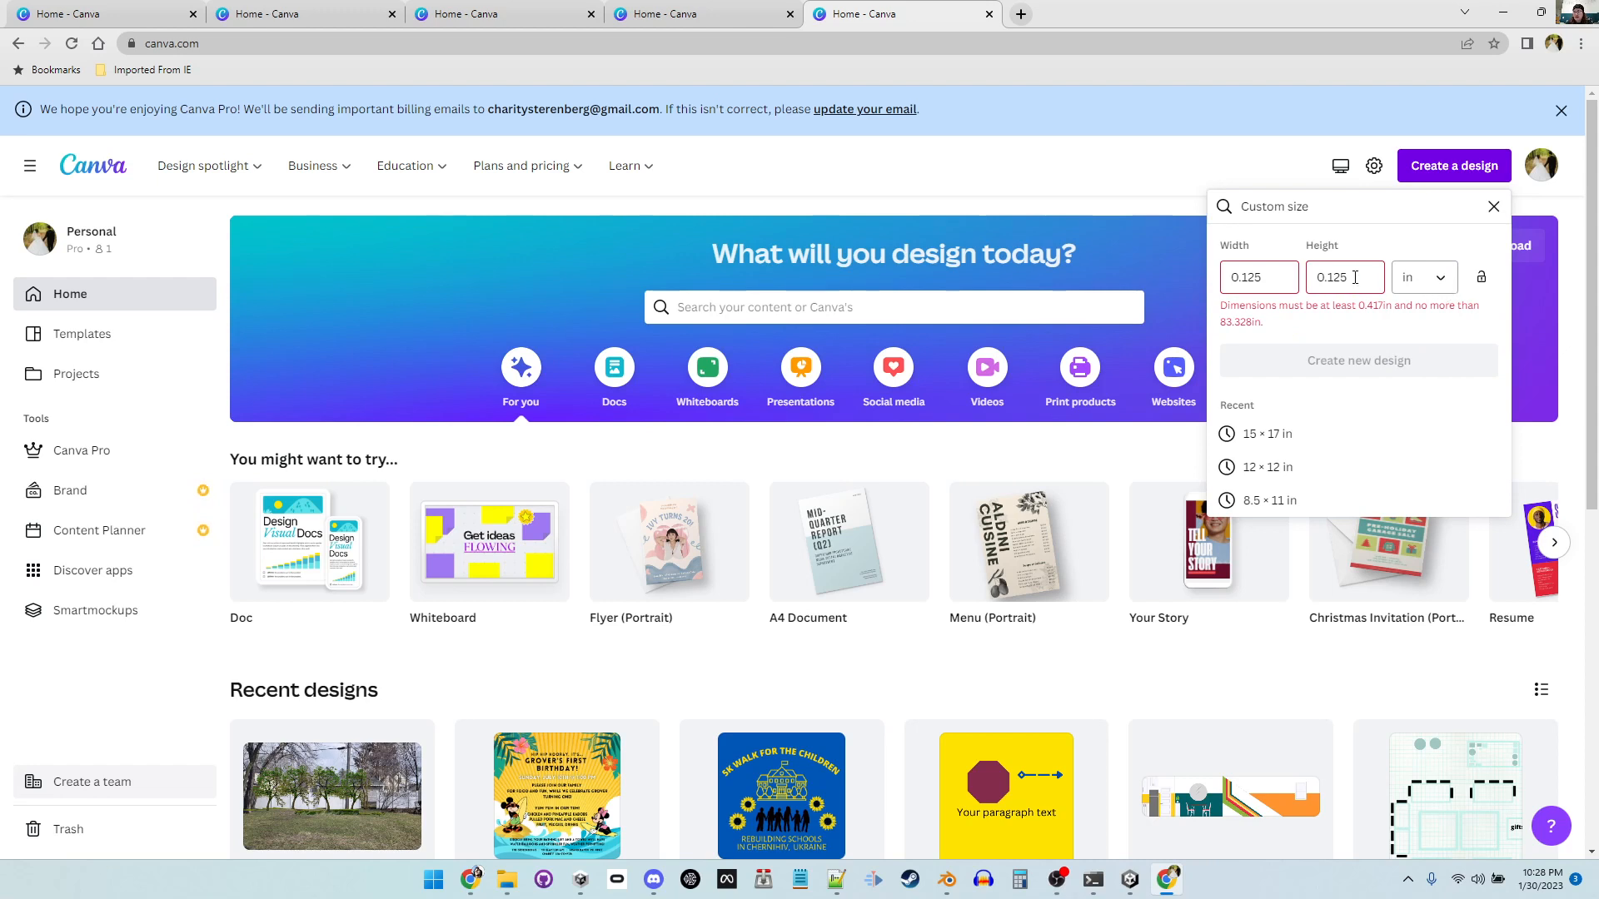
left_click(1274, 278)
left_click_drag(1263, 277, 1217, 280)
type("12")
left_click_drag(1351, 278, 1317, 282)
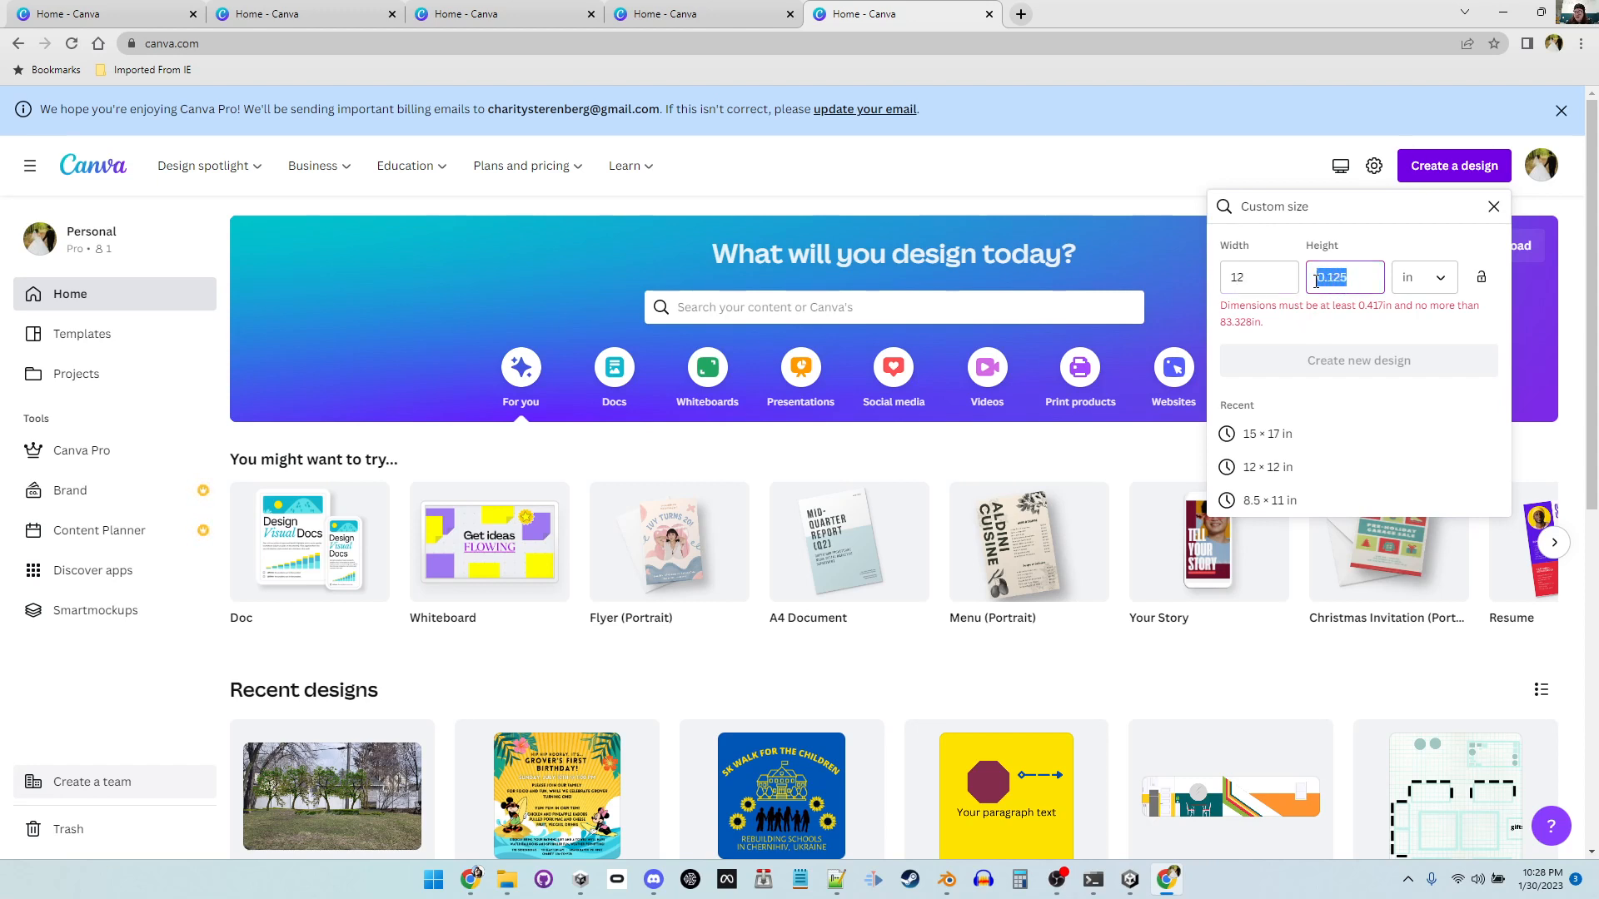
type("12")
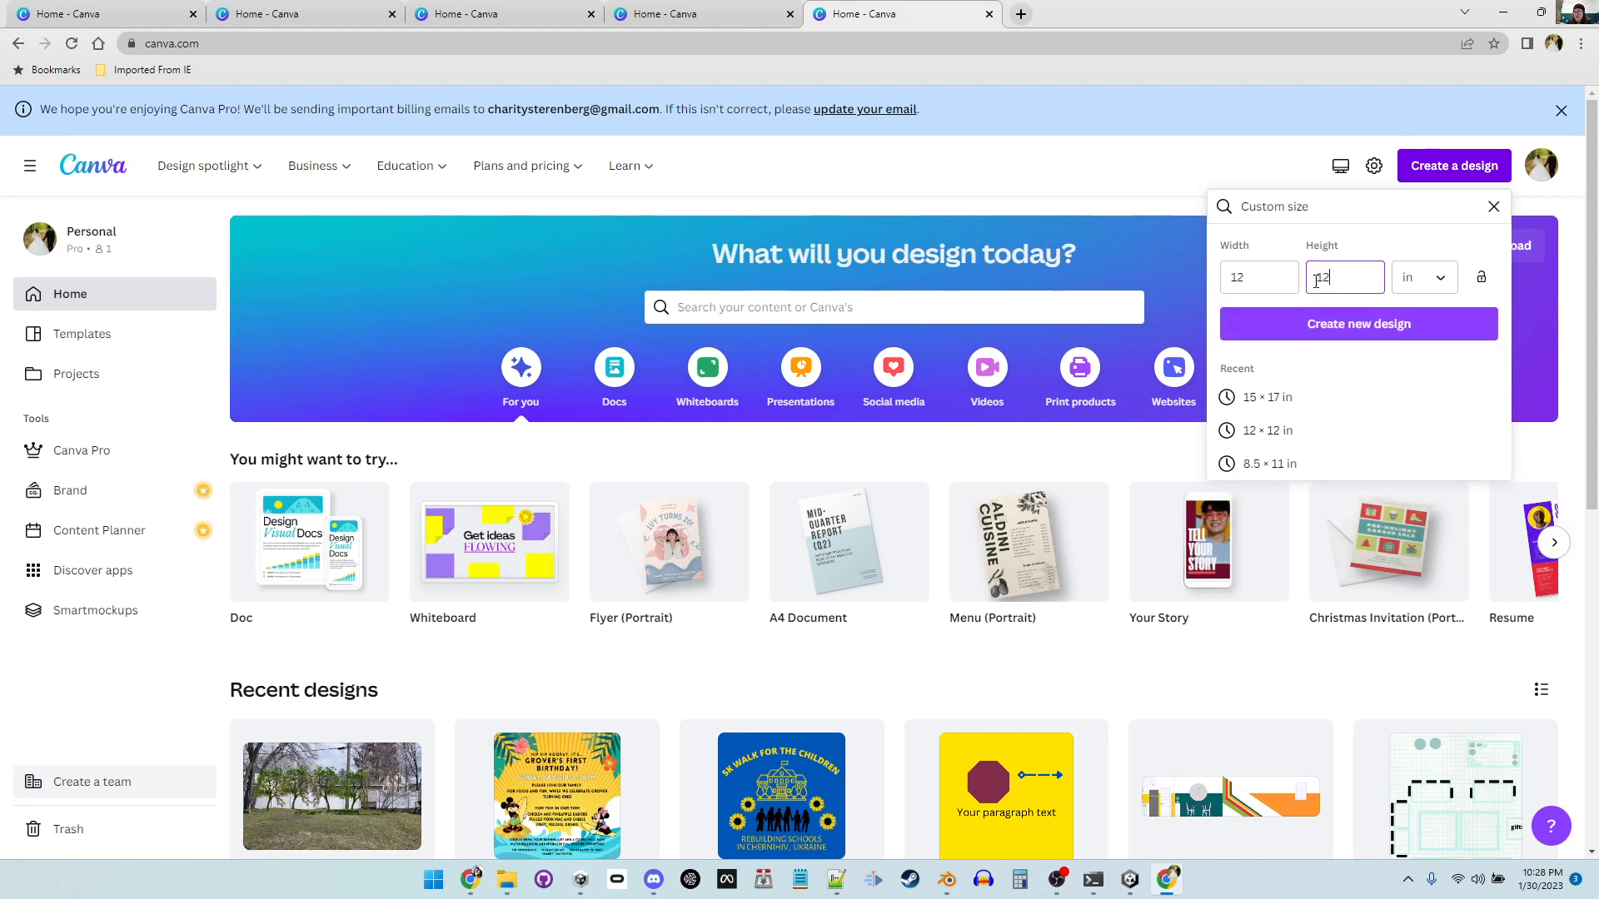
left_click(1402, 329)
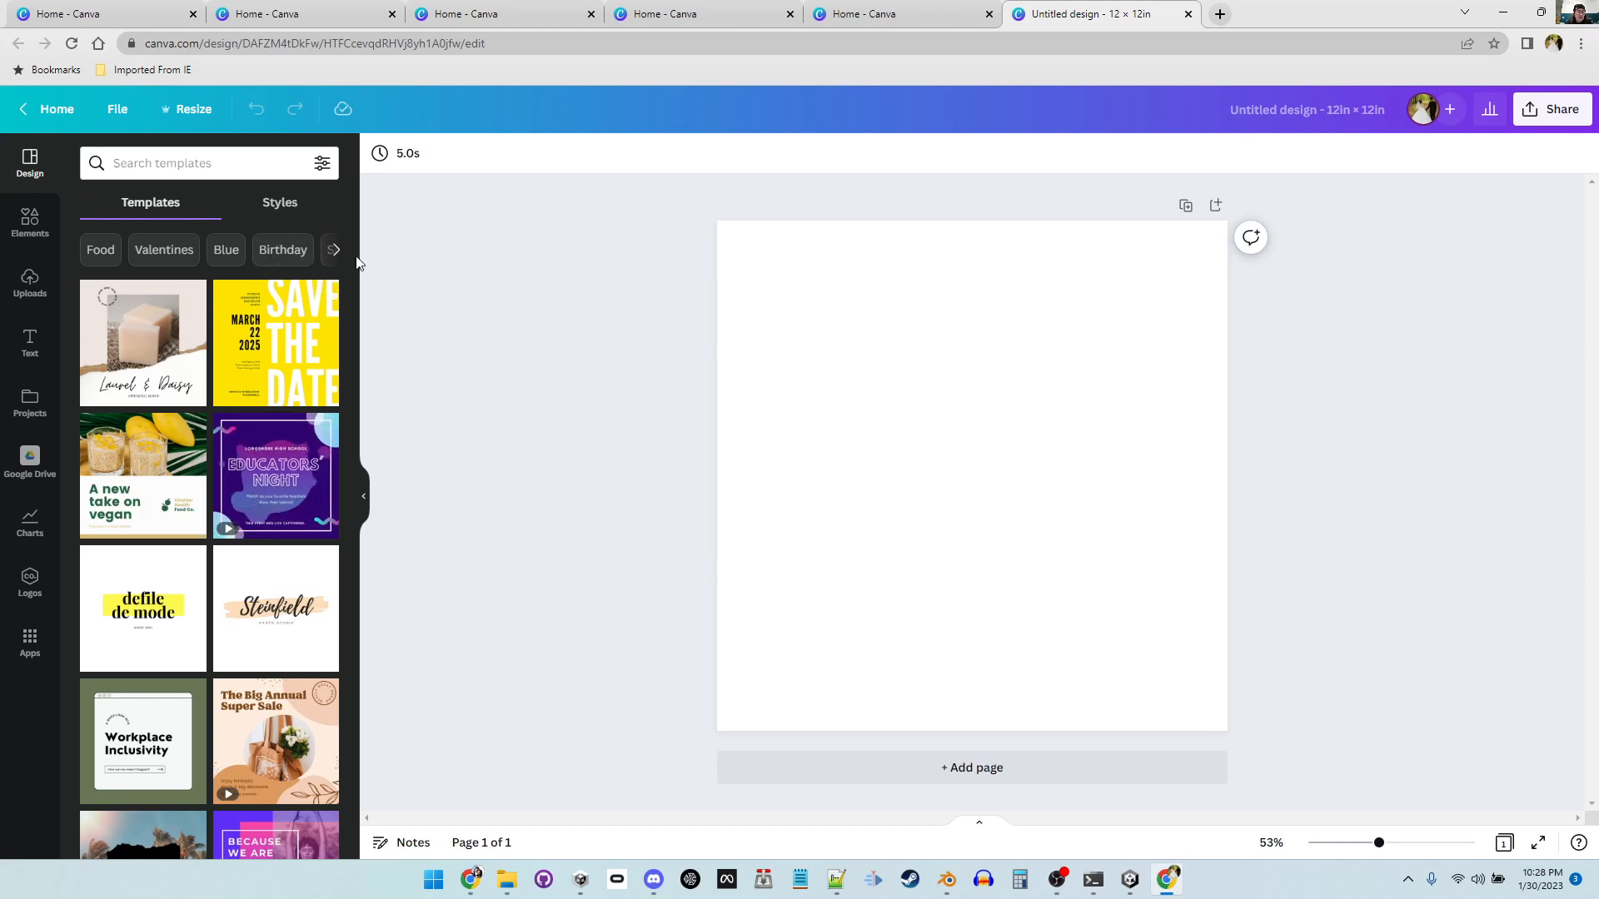
Step: Search the templates for "School poster"
mouse_move(352, 261)
left_mouse_down()
mouse_move(387, 594)
mouse_move(361, 263)
left_mouse_up()
left_click(192, 171)
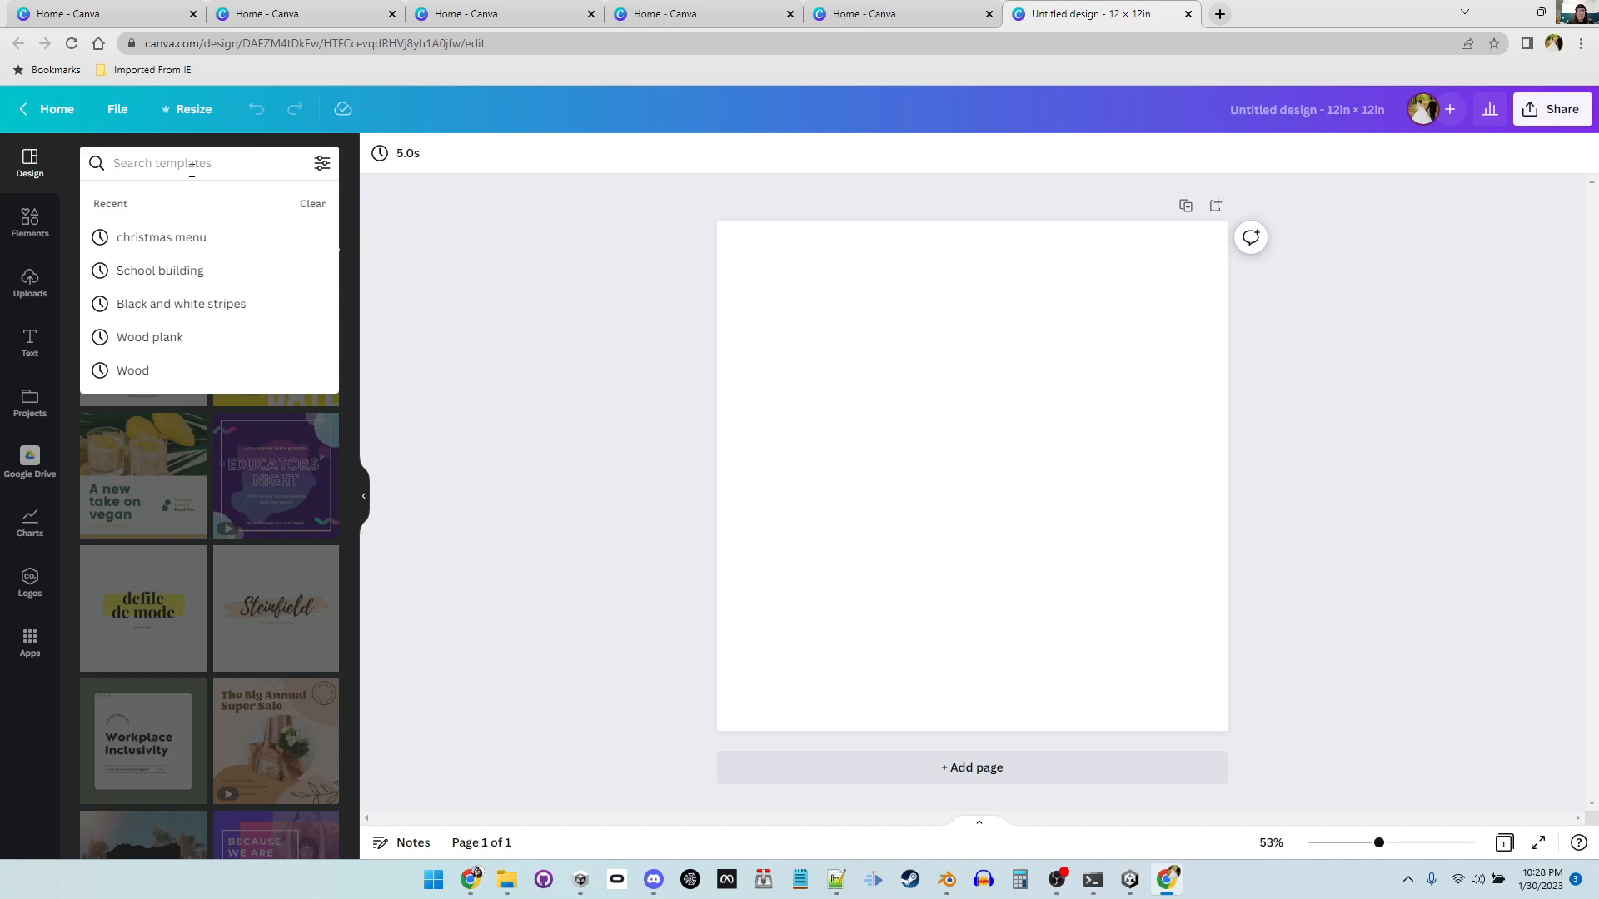
type("Scho")
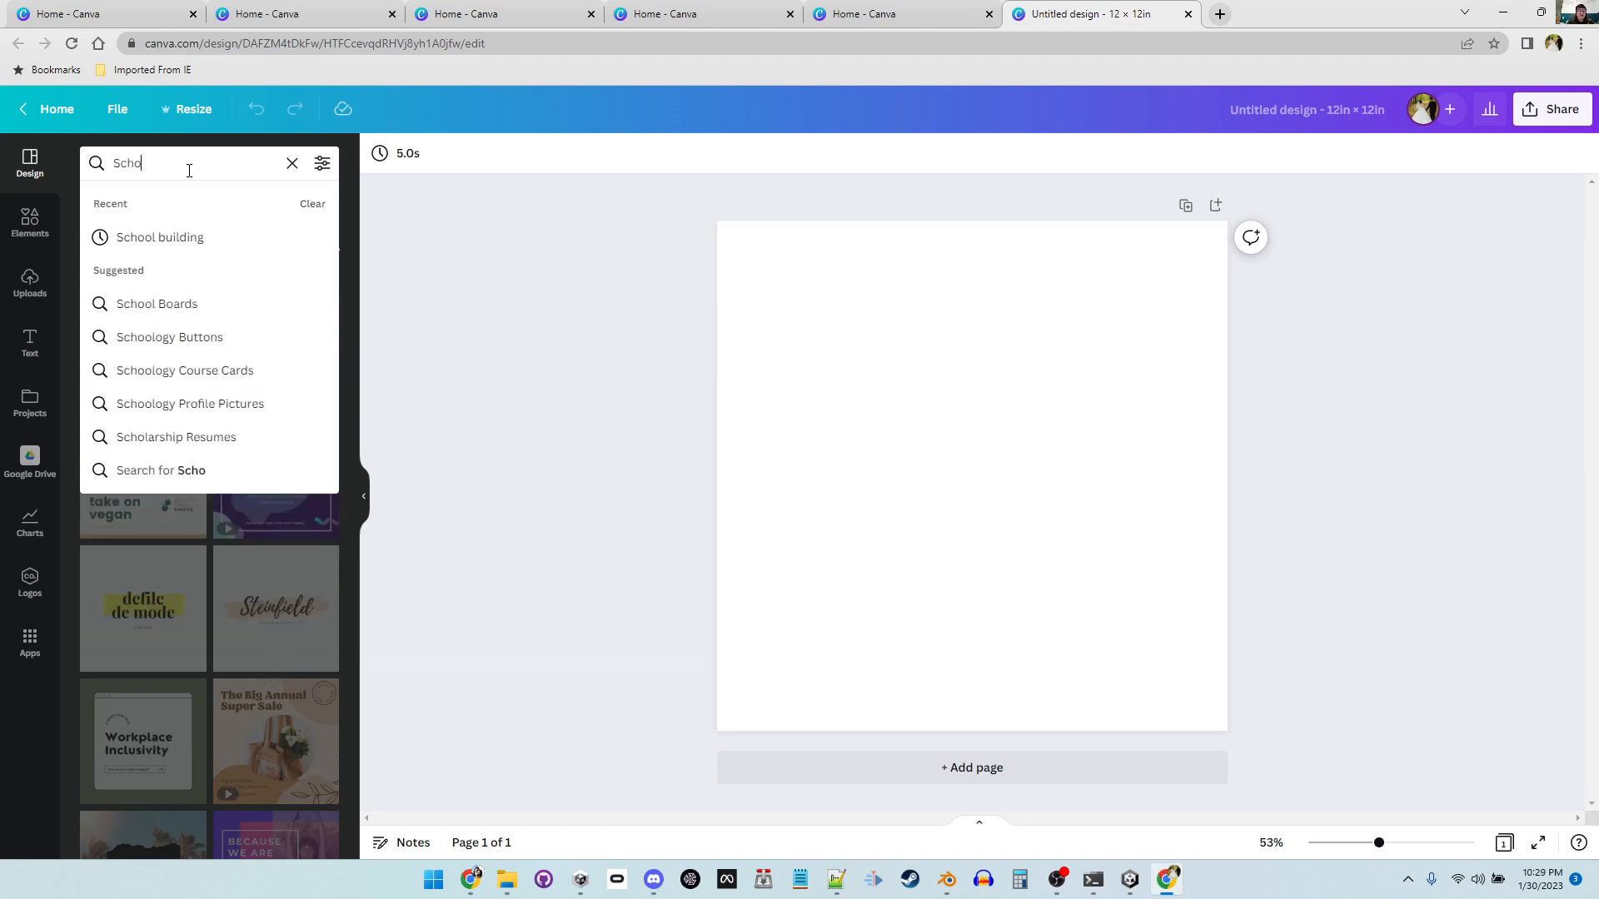
type("ol poster")
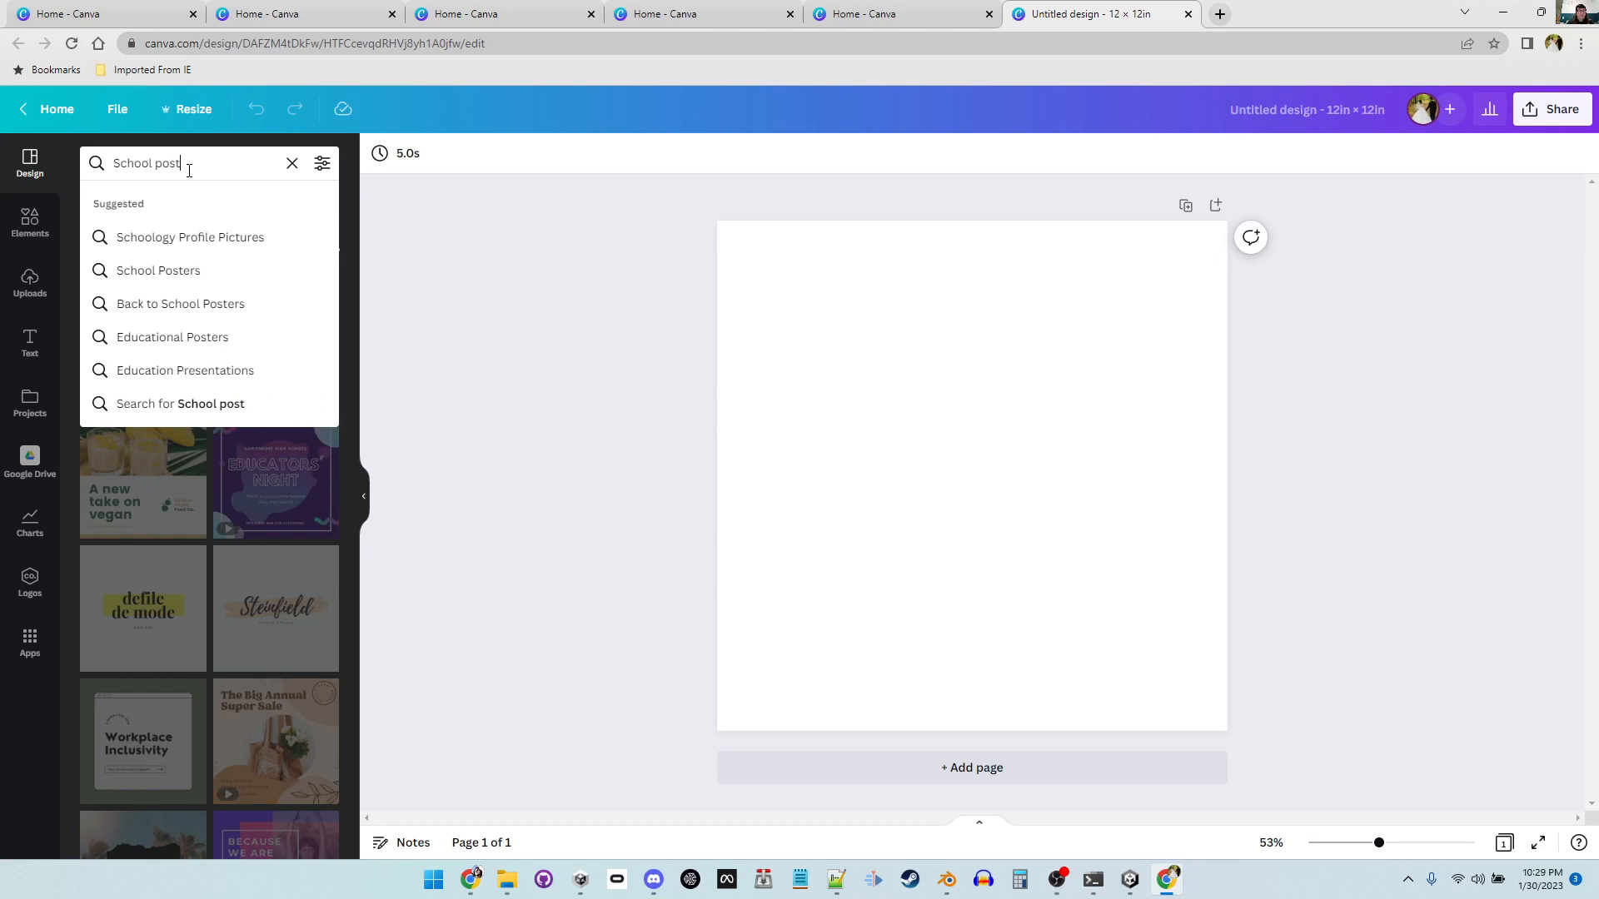
key("Return")
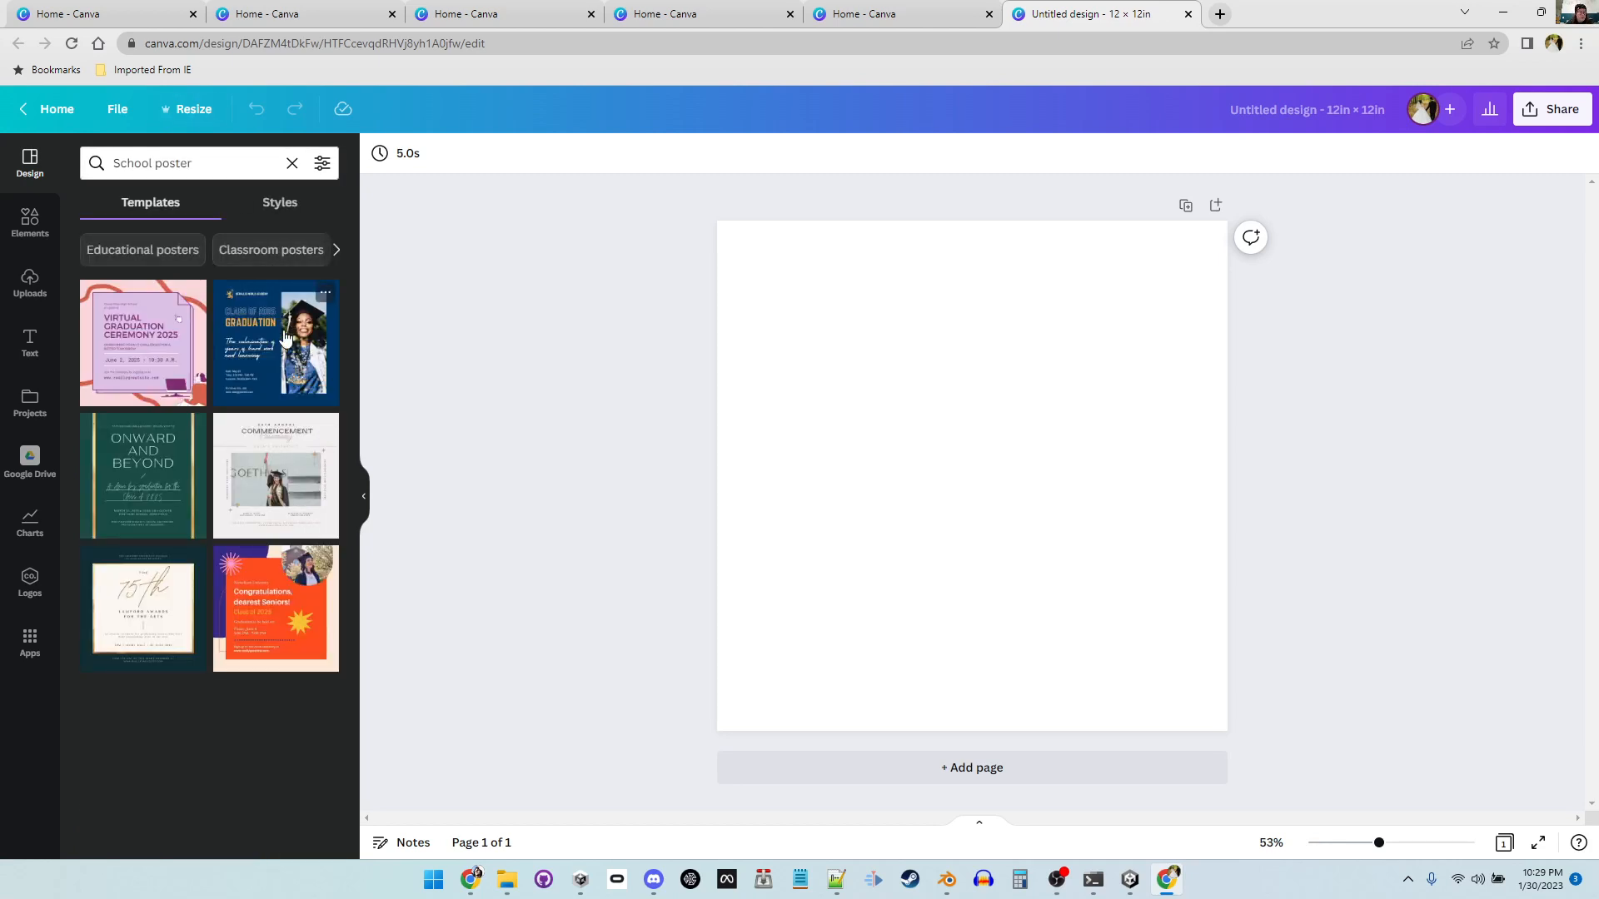
Step: Apply the navy Class of 2025 graduation template and browse the Educational and Research posters suggestions
left_click(265, 377)
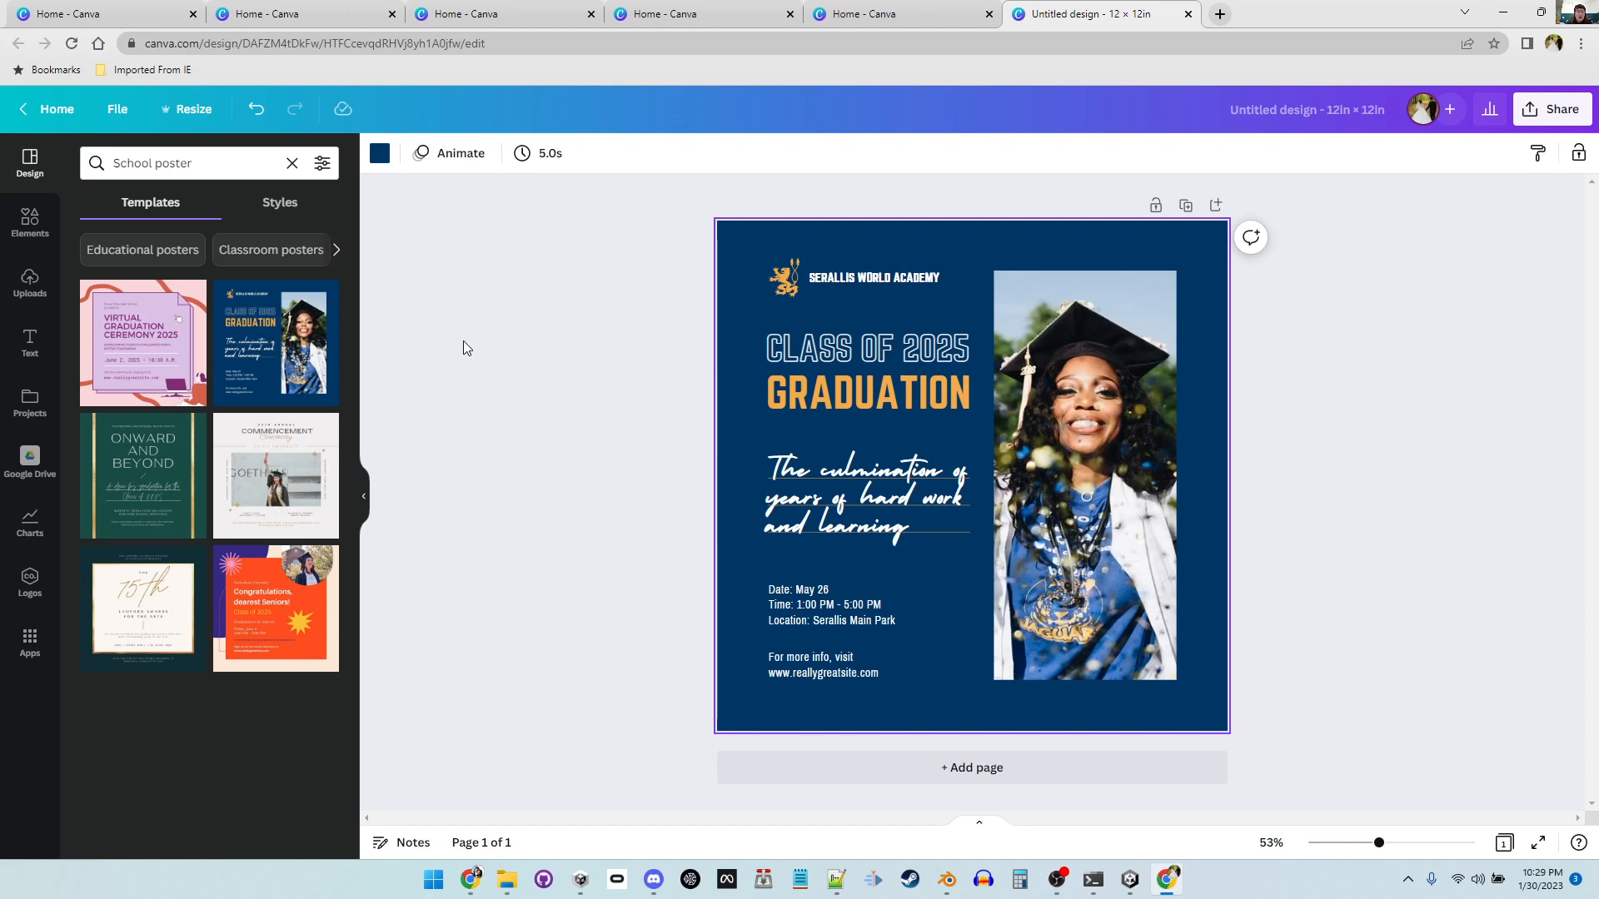
left_click(183, 254)
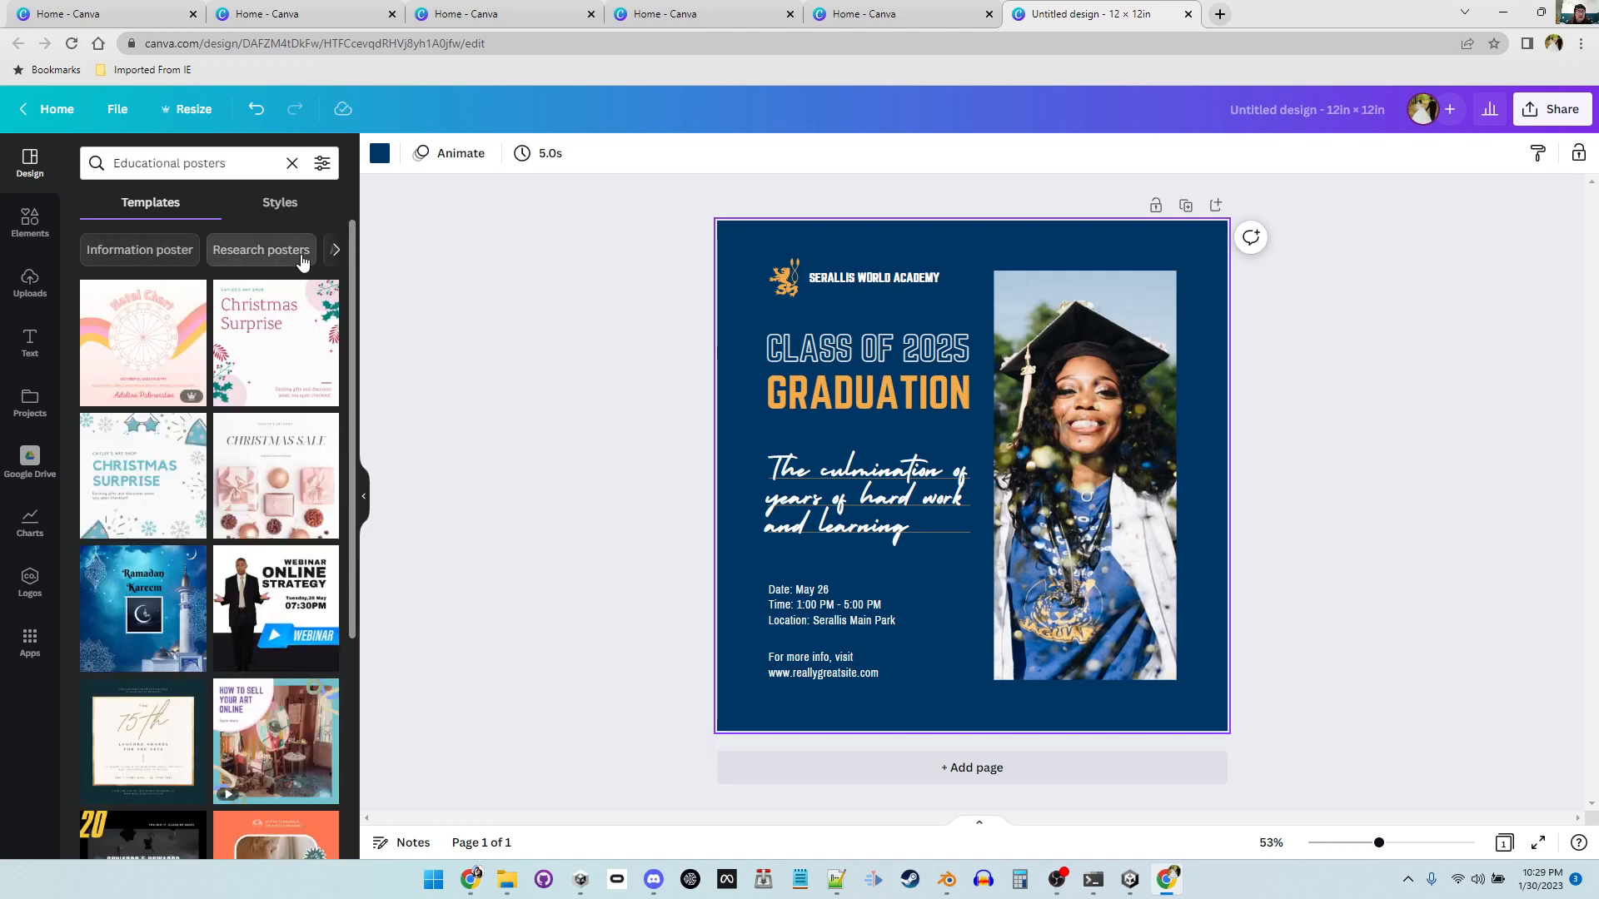
left_click(260, 260)
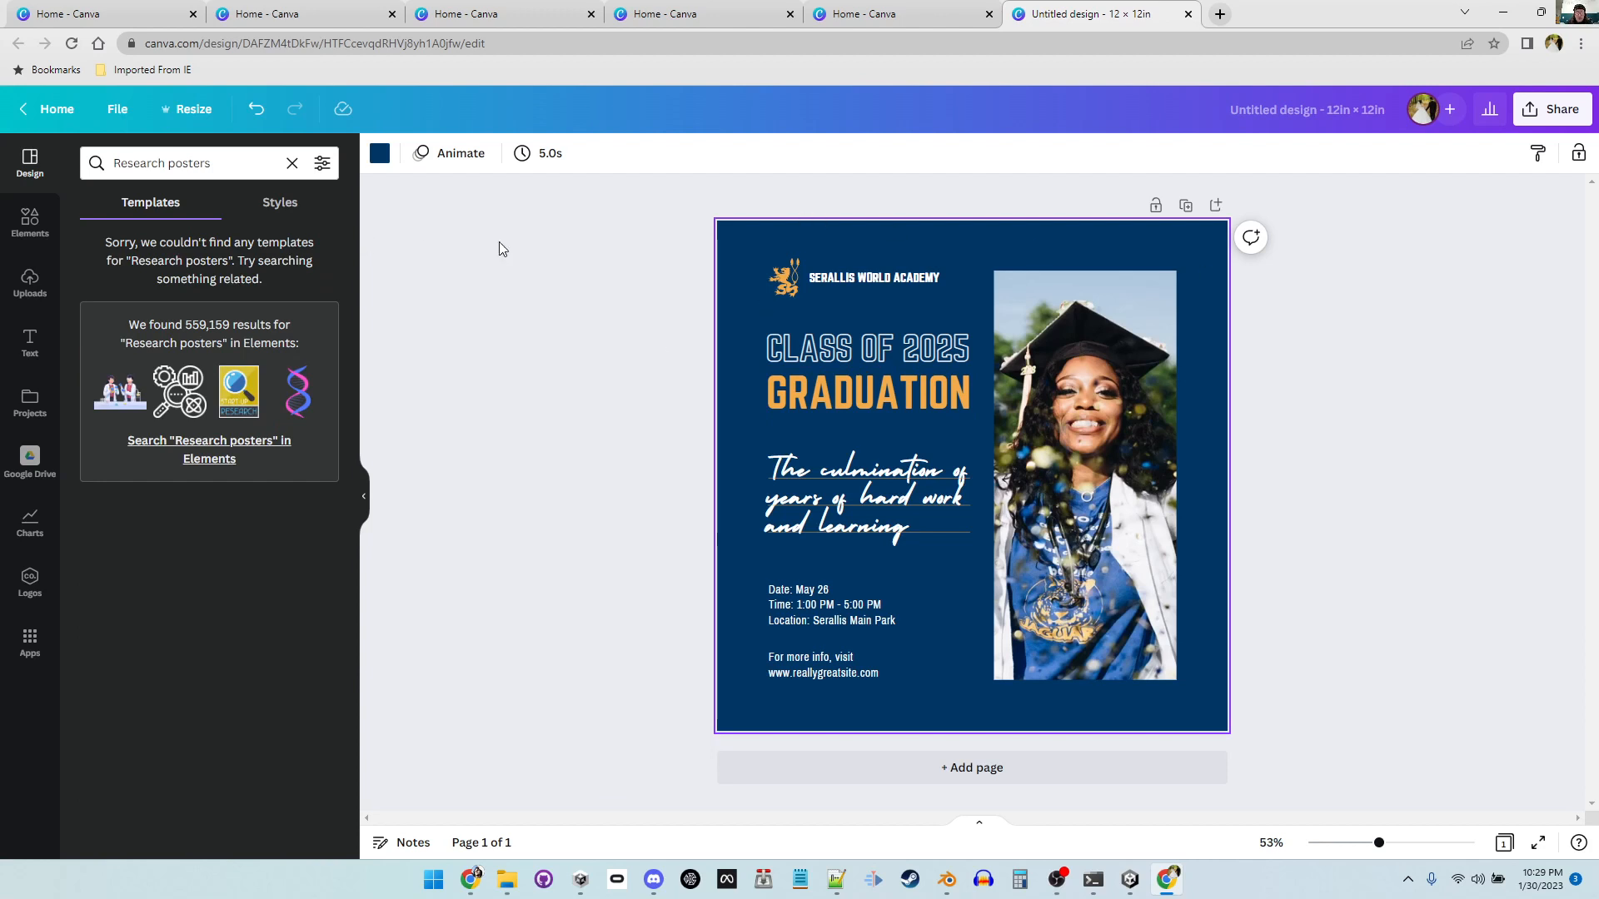
Step: Move the academy crest logo from beside the school name down to the lower corner next to the photo
left_click(870, 279)
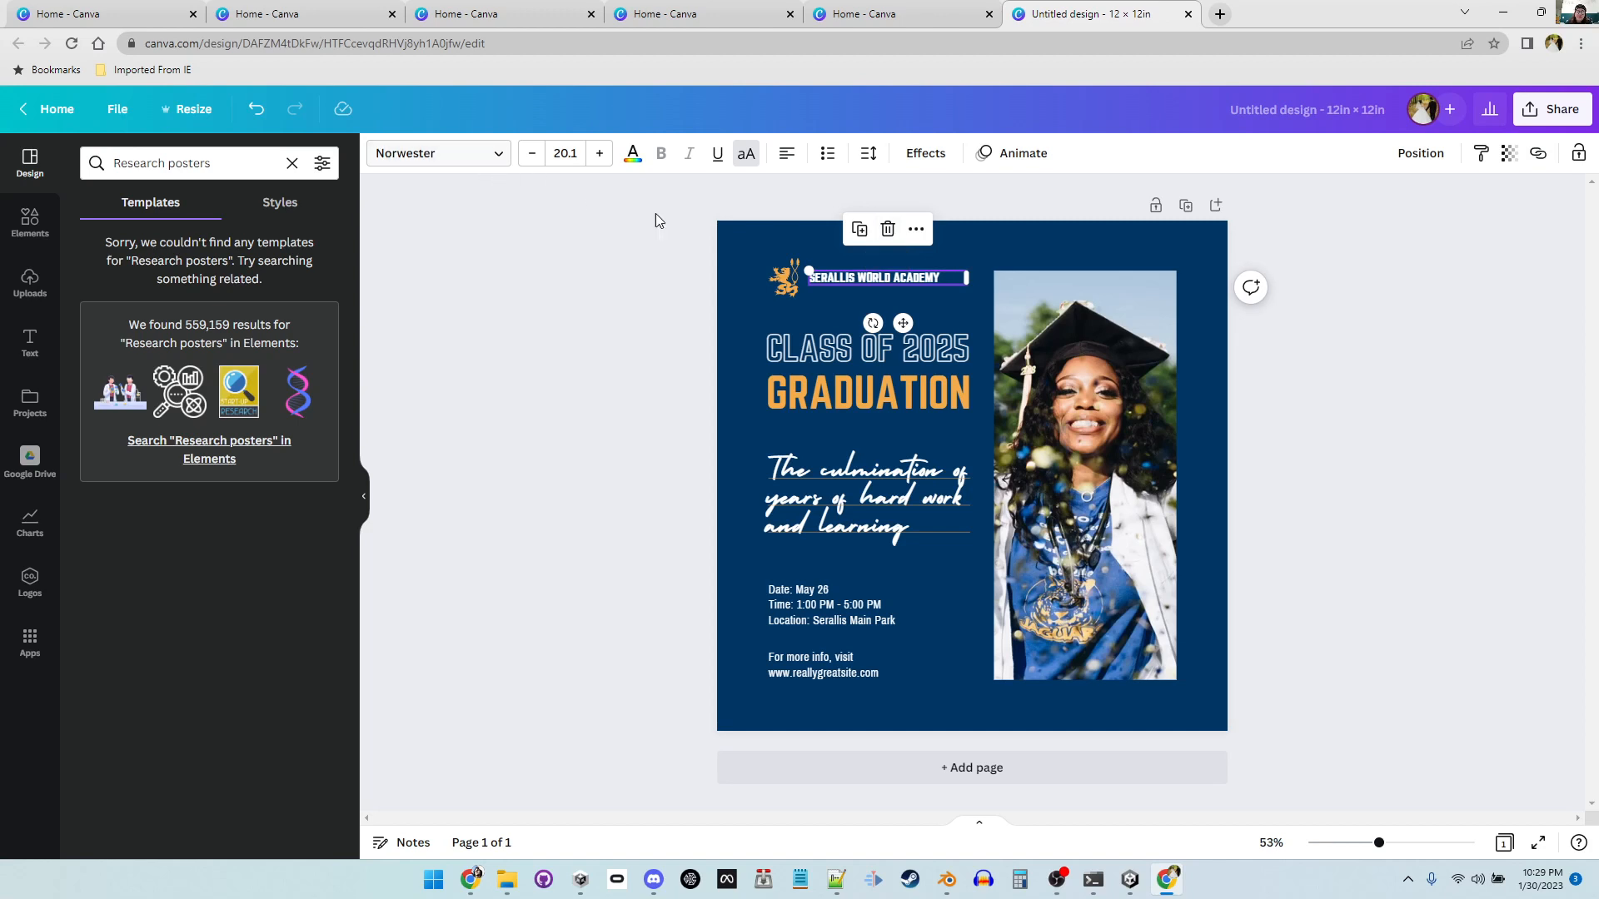
left_click(785, 281)
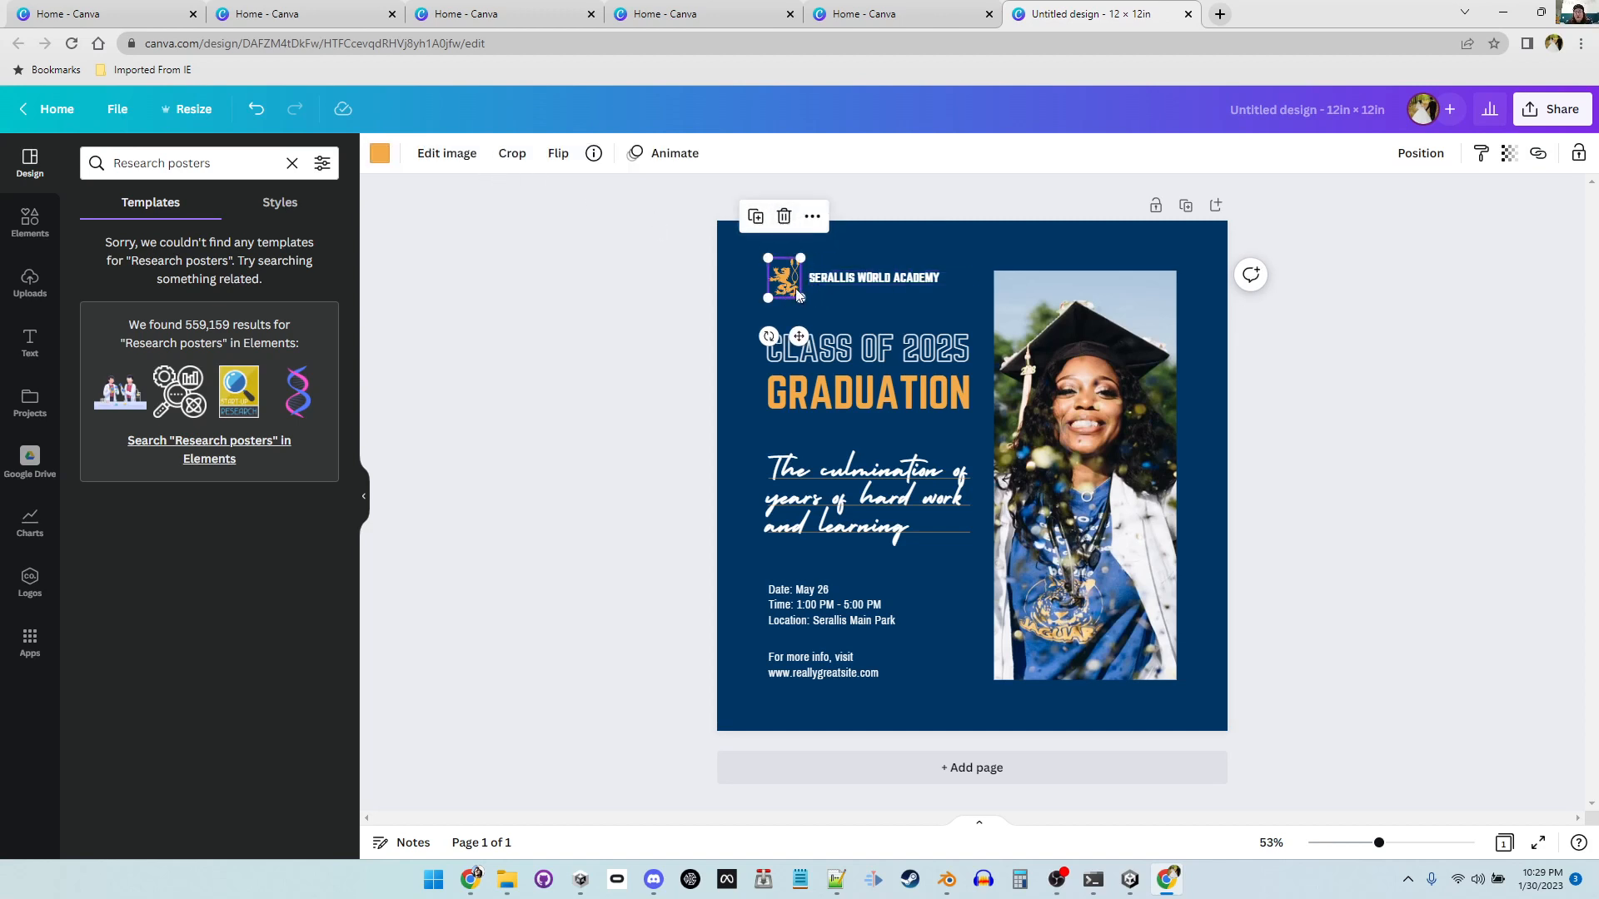
left_click_drag(784, 279, 970, 660)
left_click(1317, 558)
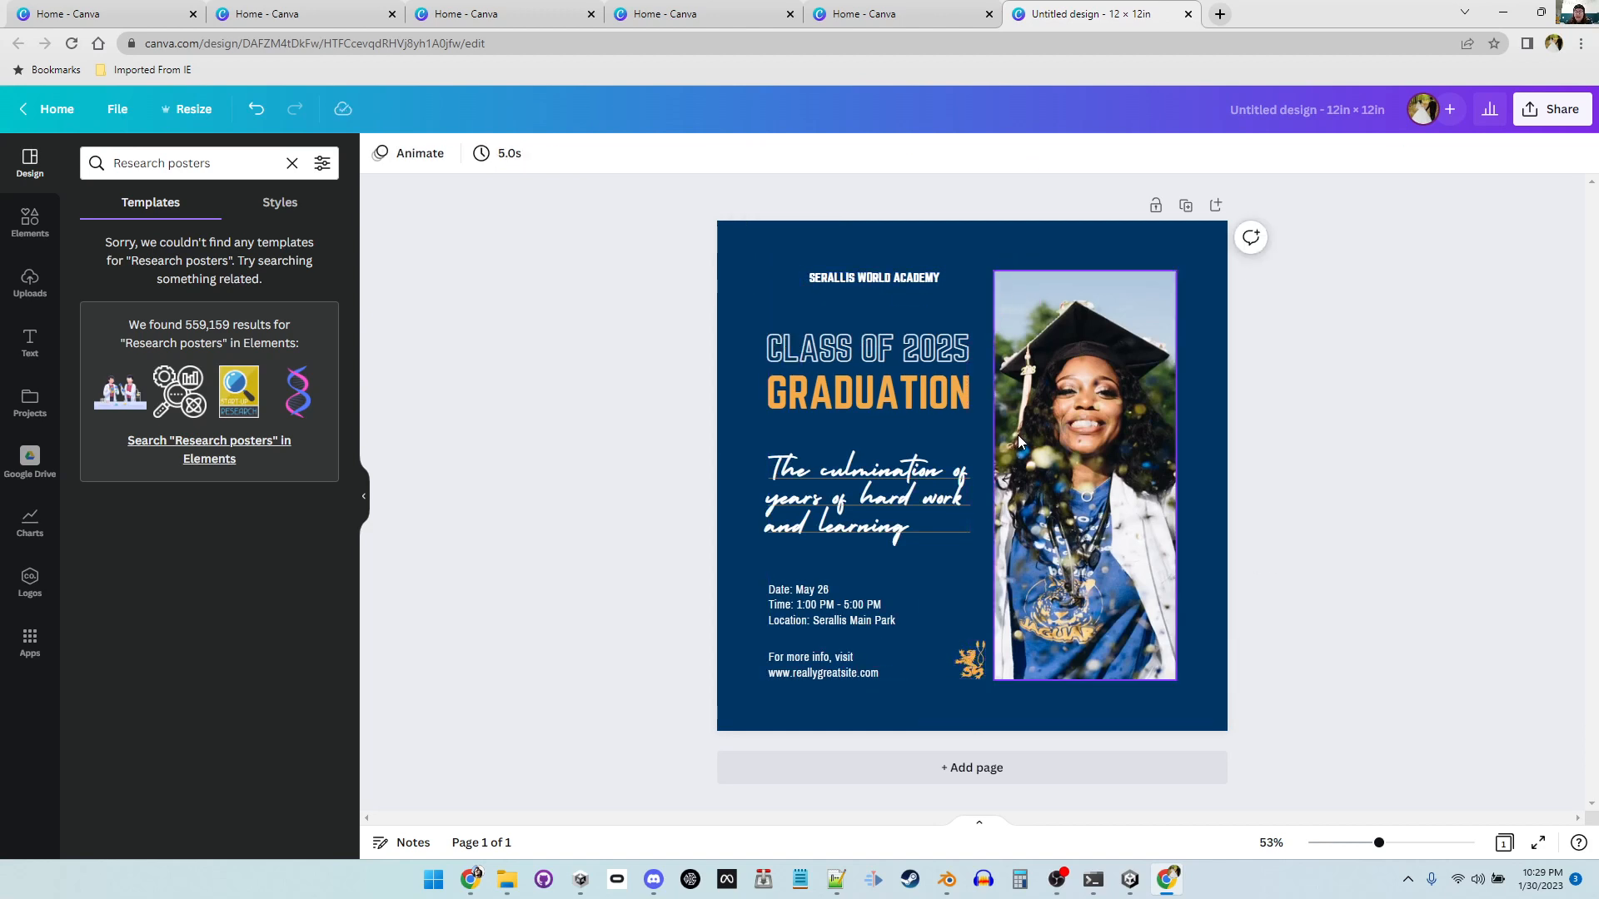
Step: Nudge the GRADUATION heading slightly down and the date, time and location block slightly up
left_click(1068, 435)
mouse_move(1068, 434)
left_mouse_down()
mouse_move(958, 412)
mouse_move(1059, 407)
mouse_move(1066, 437)
left_mouse_up()
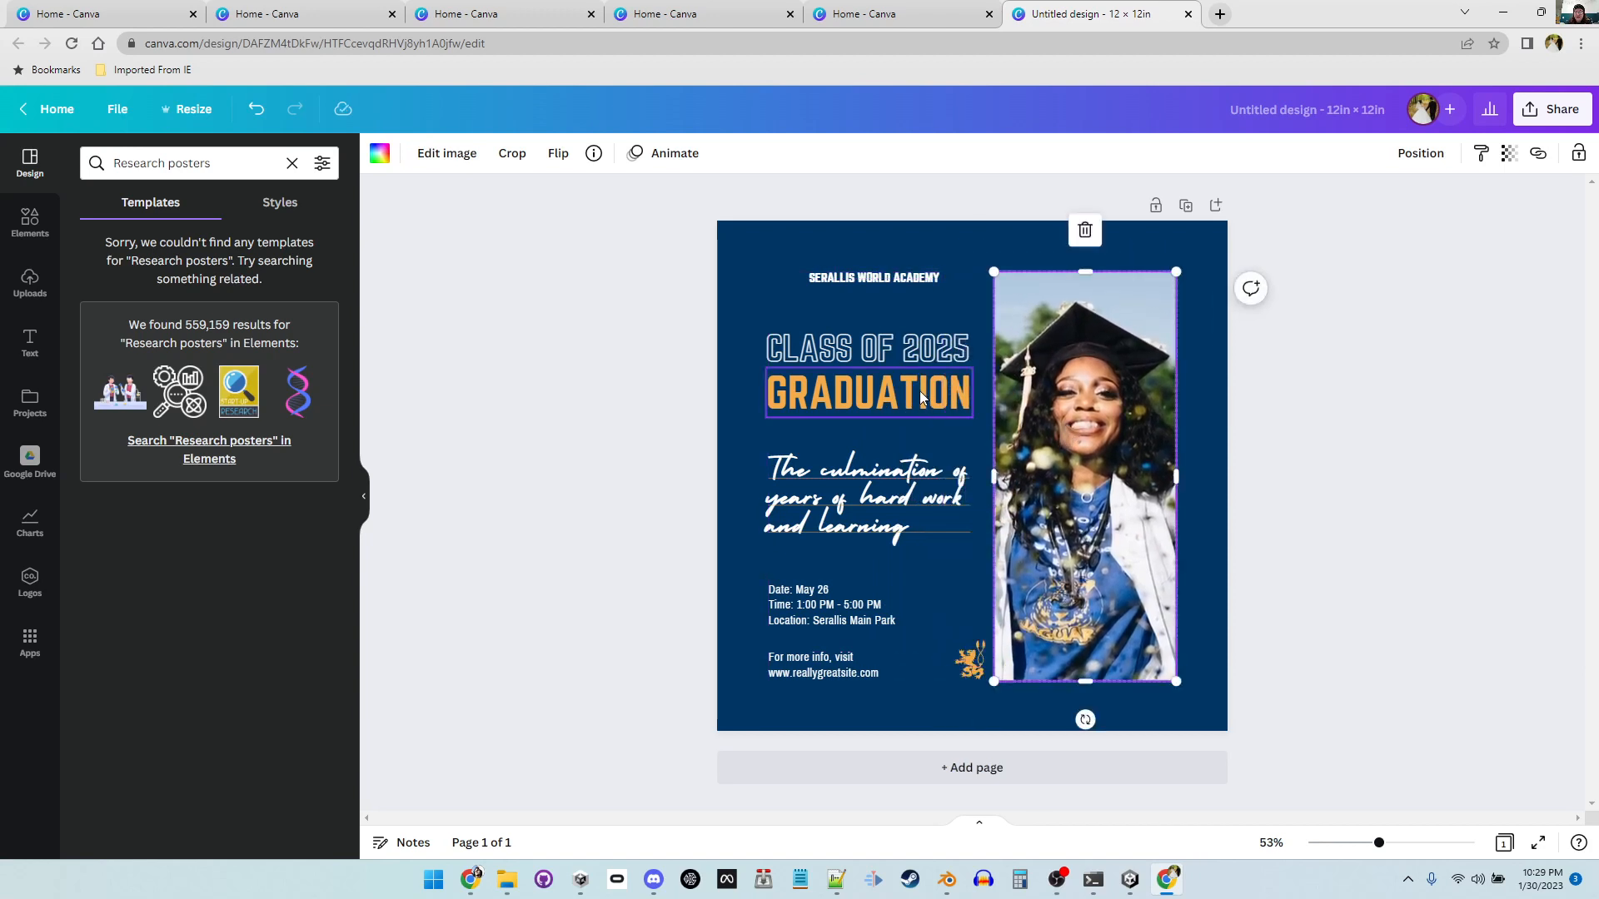
mouse_move(920, 392)
left_mouse_down()
mouse_move(920, 422)
mouse_move(918, 408)
left_mouse_up()
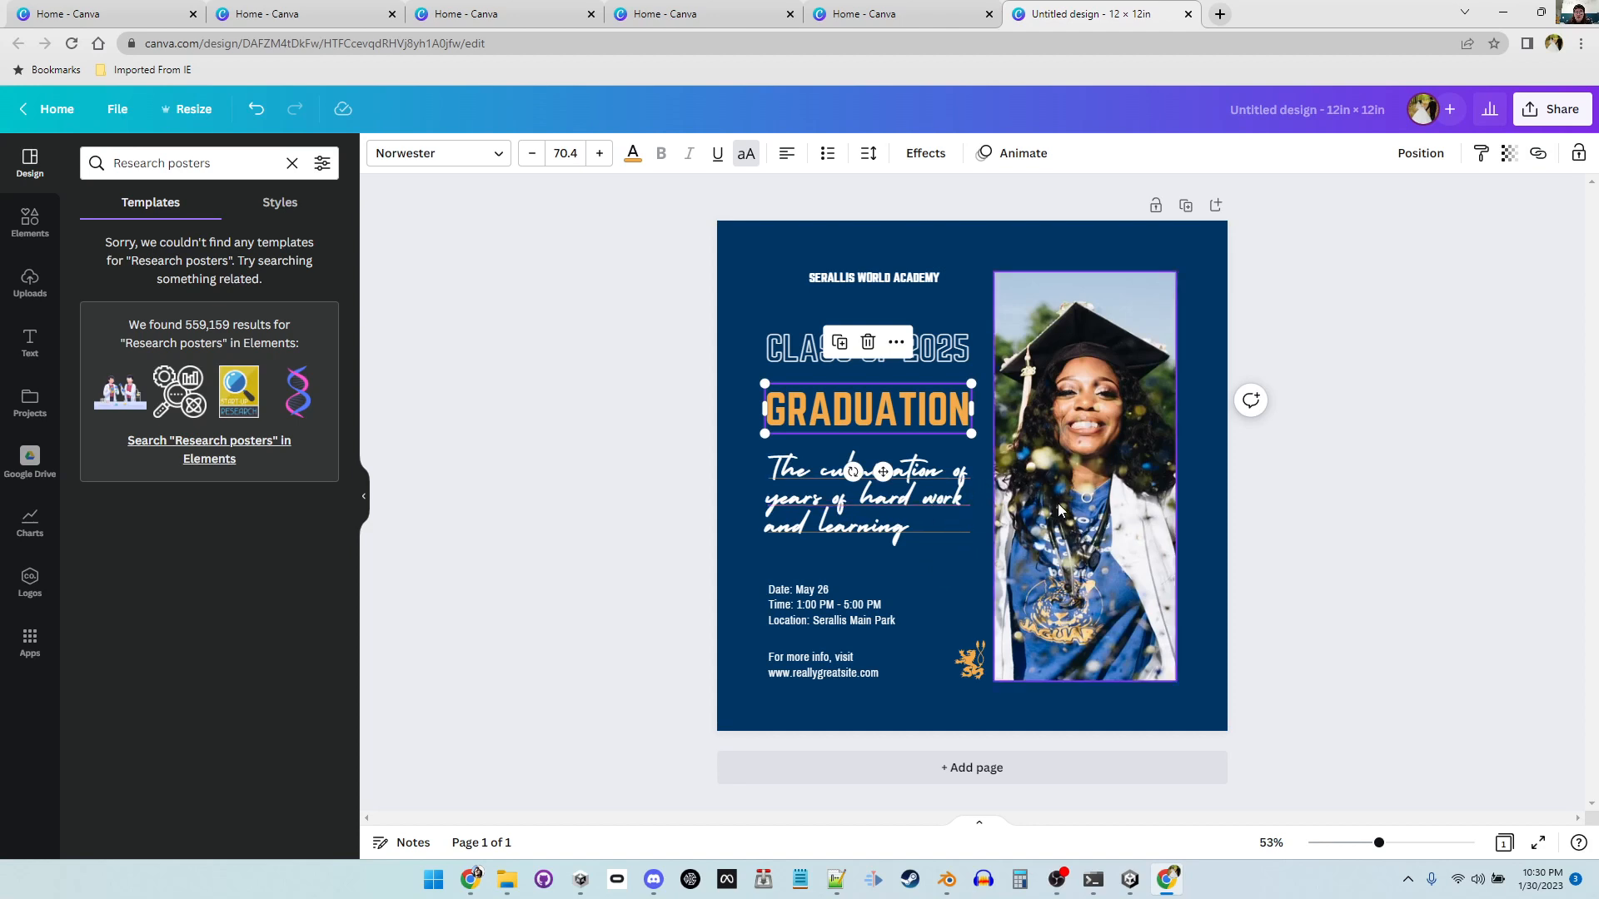
left_click_drag(924, 602, 920, 588)
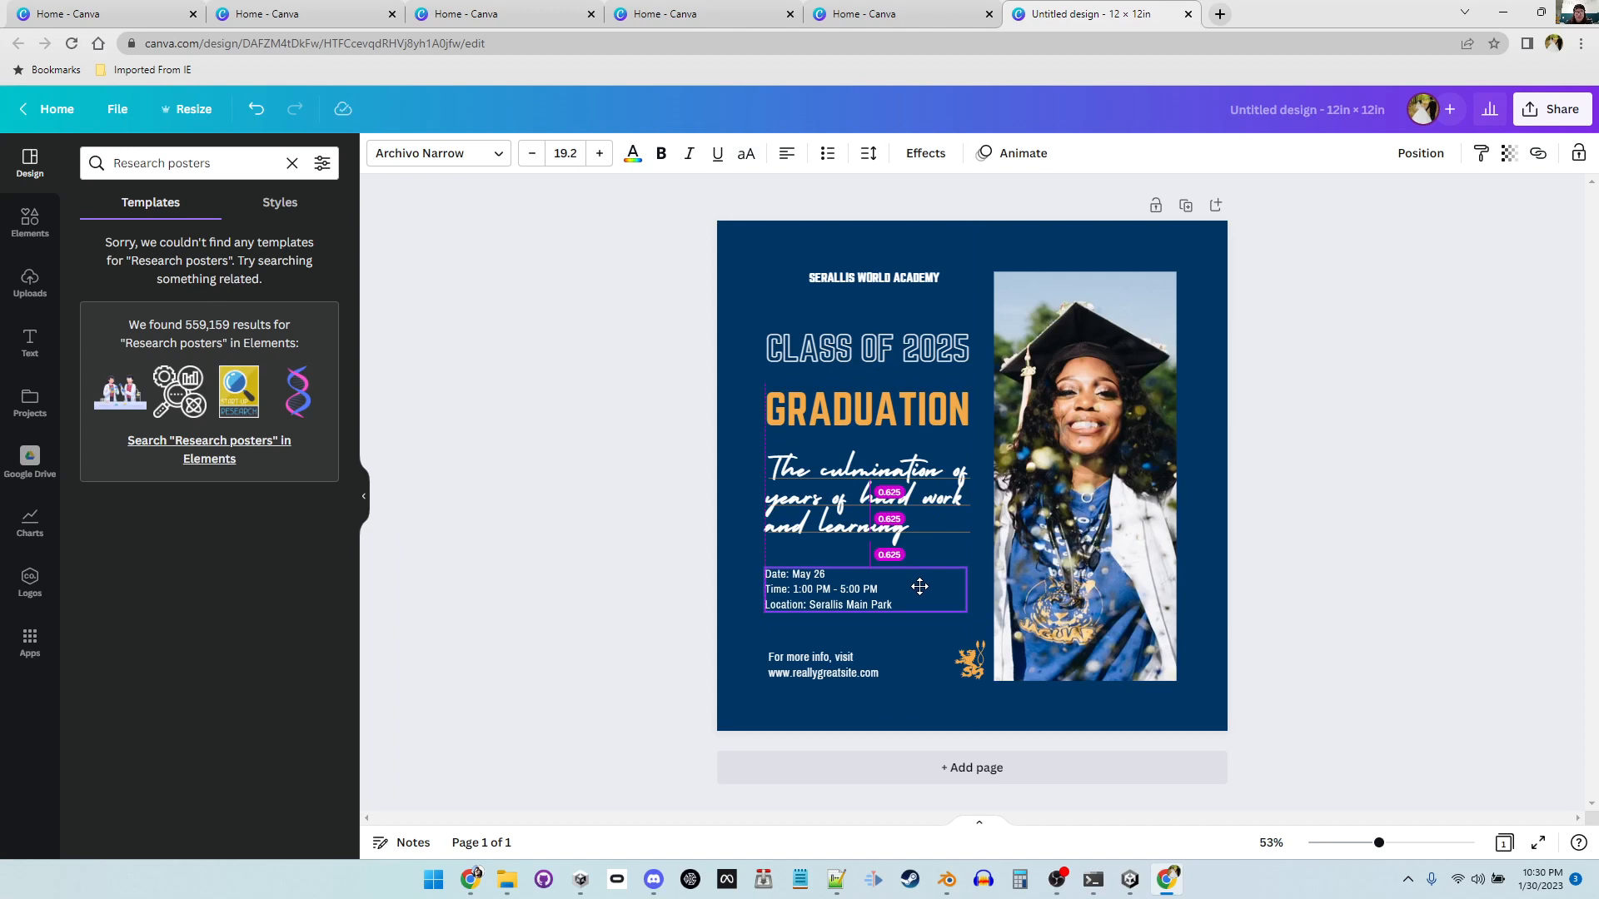
left_click_drag(919, 588, 920, 589)
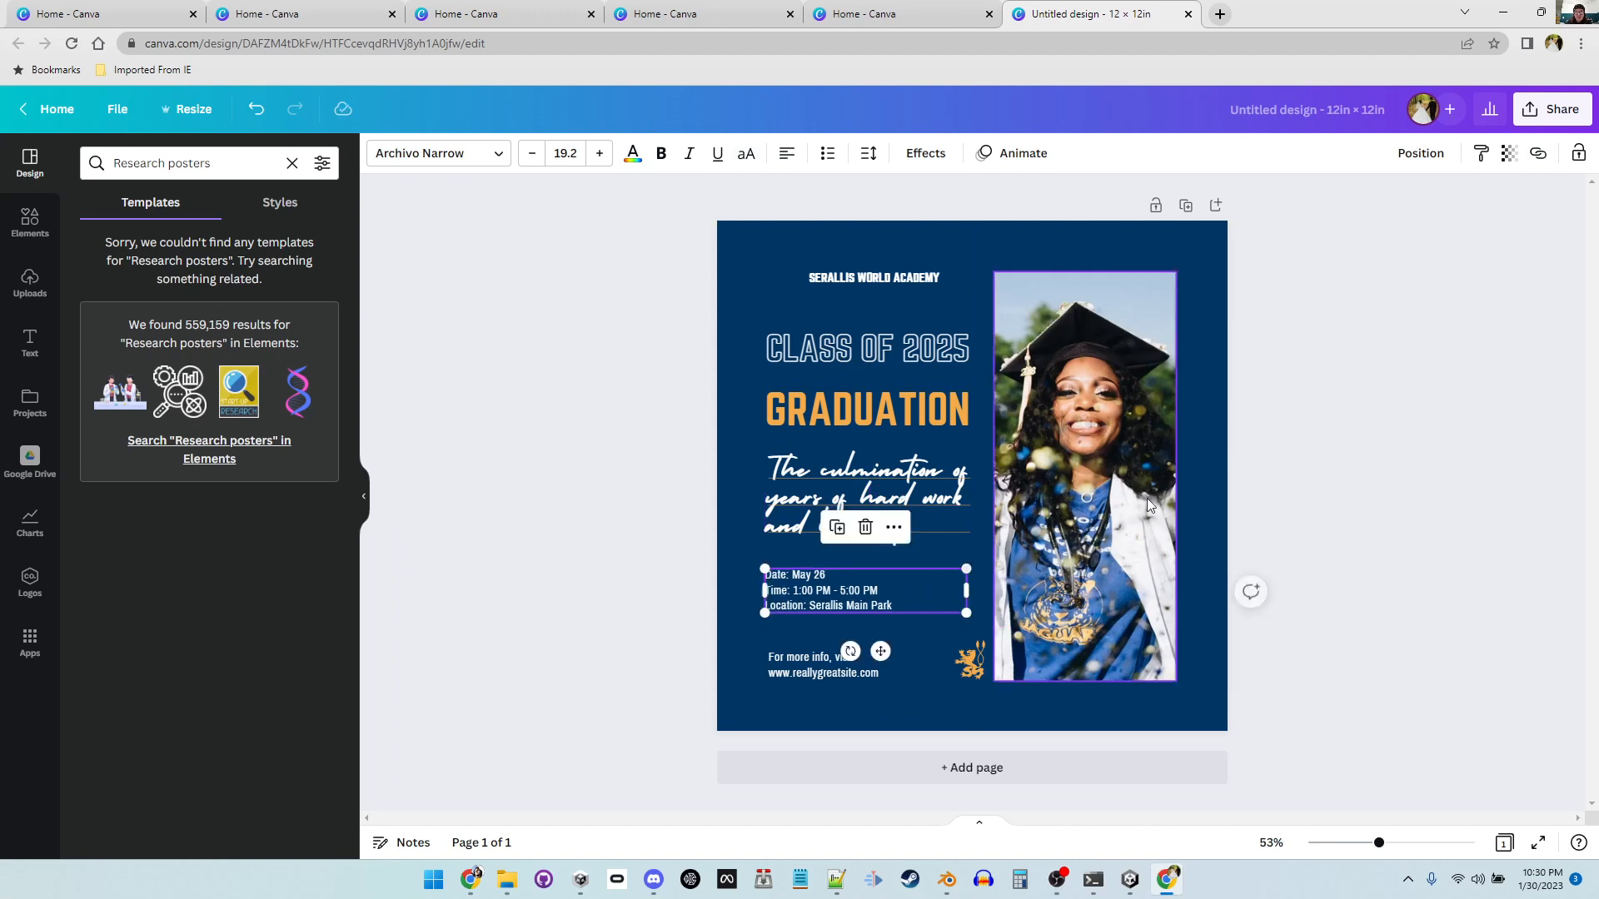
left_click(1304, 428)
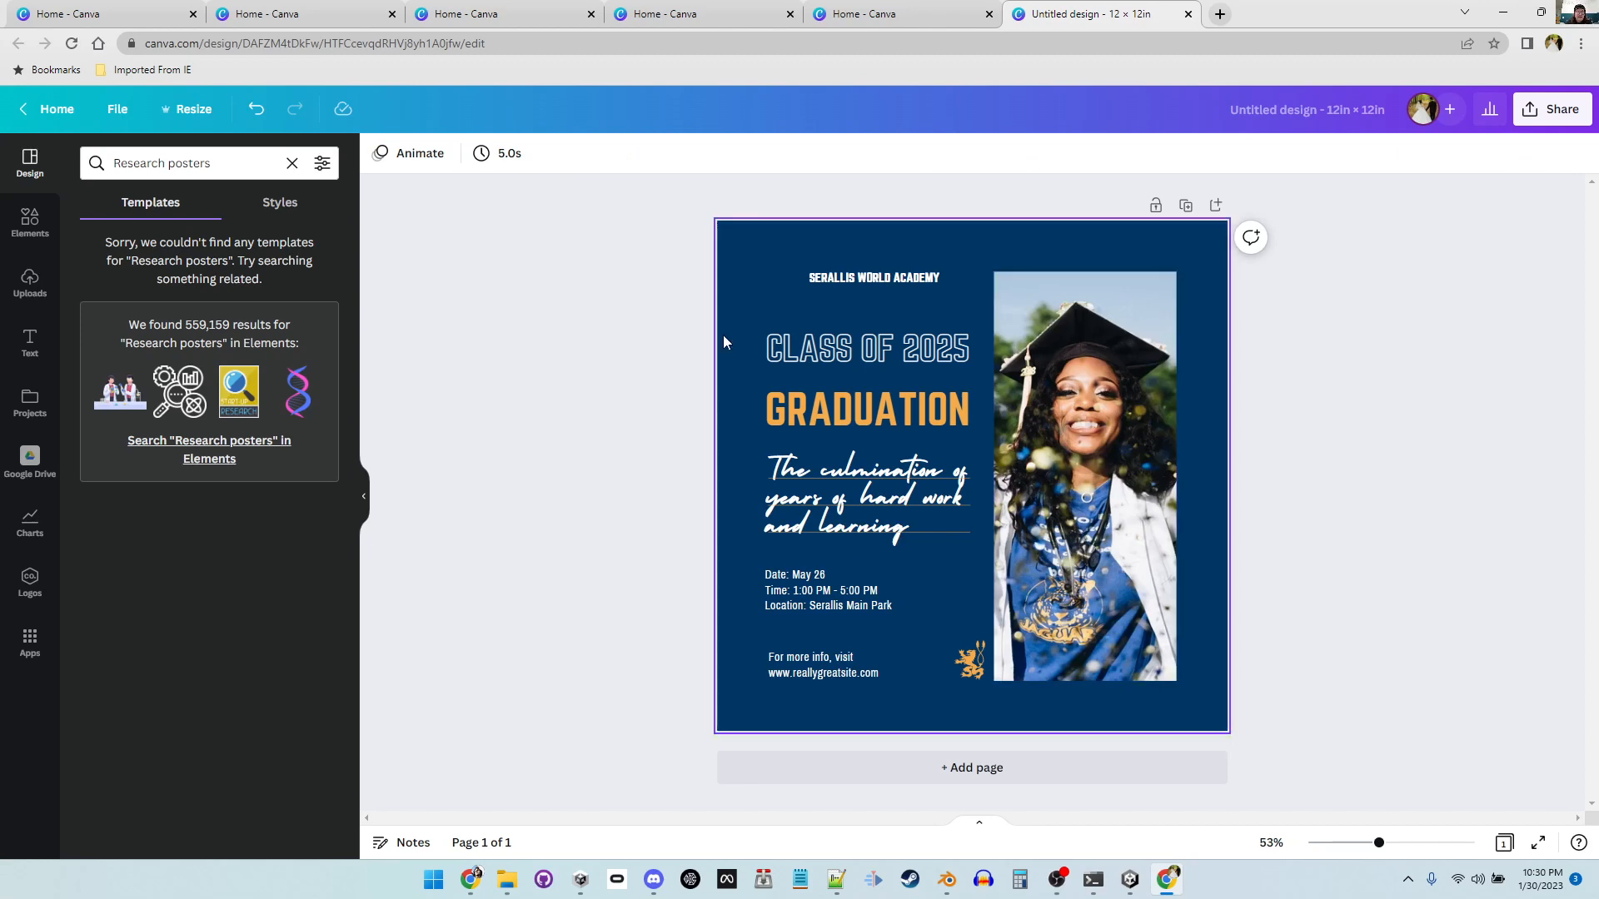
Step: Try the Laurel & Daisy and Educators Night templates on the page
left_click(292, 163)
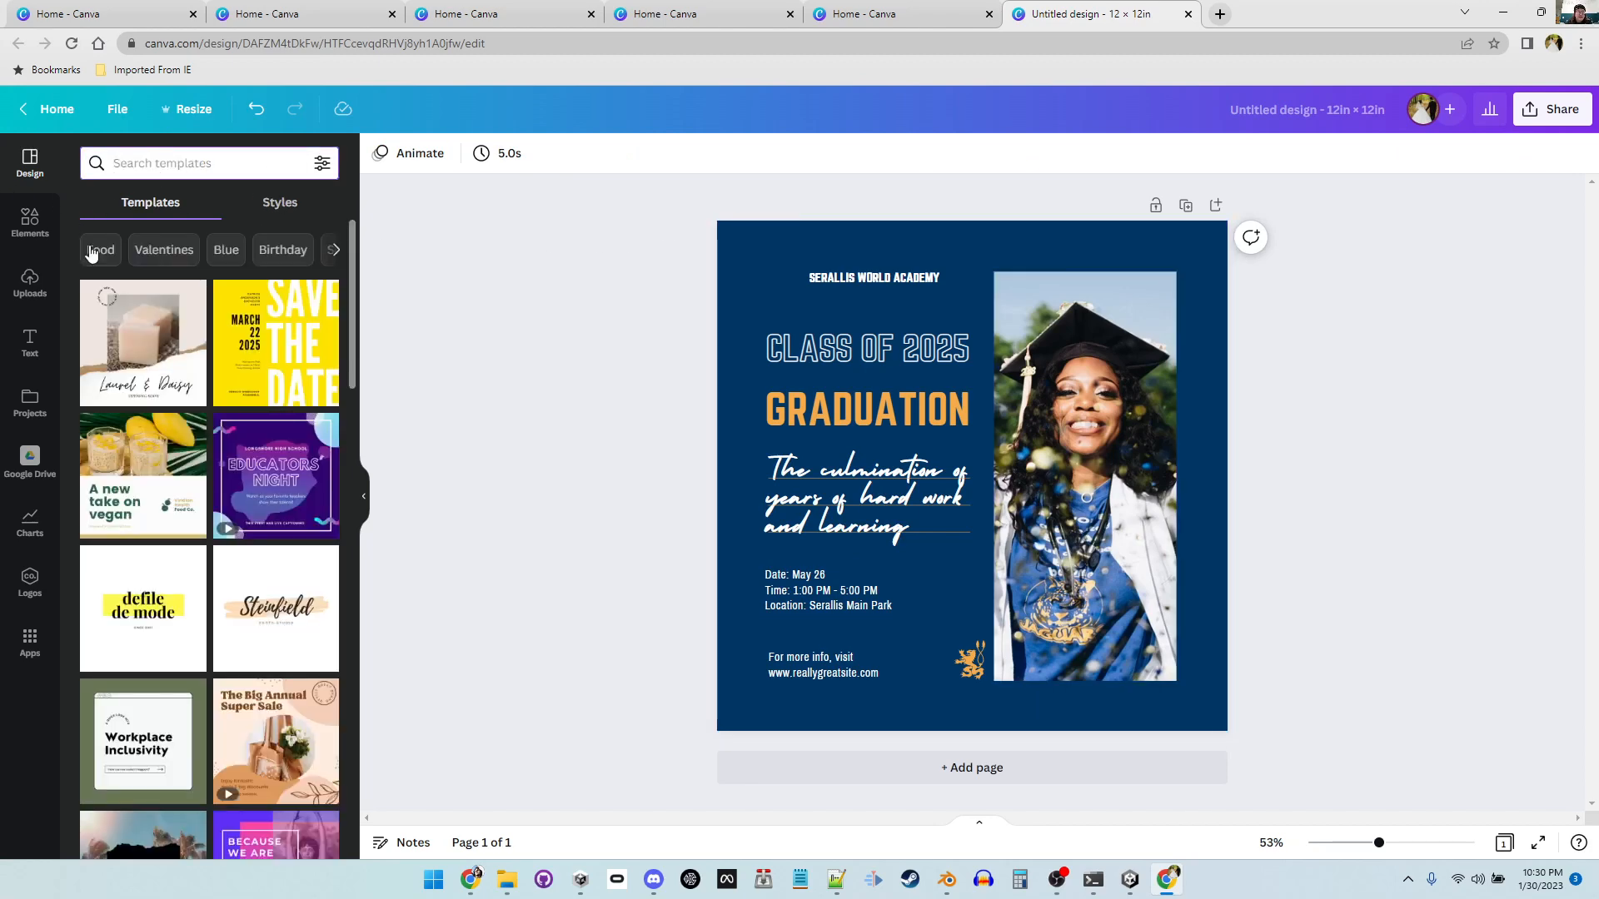
left_click(178, 364)
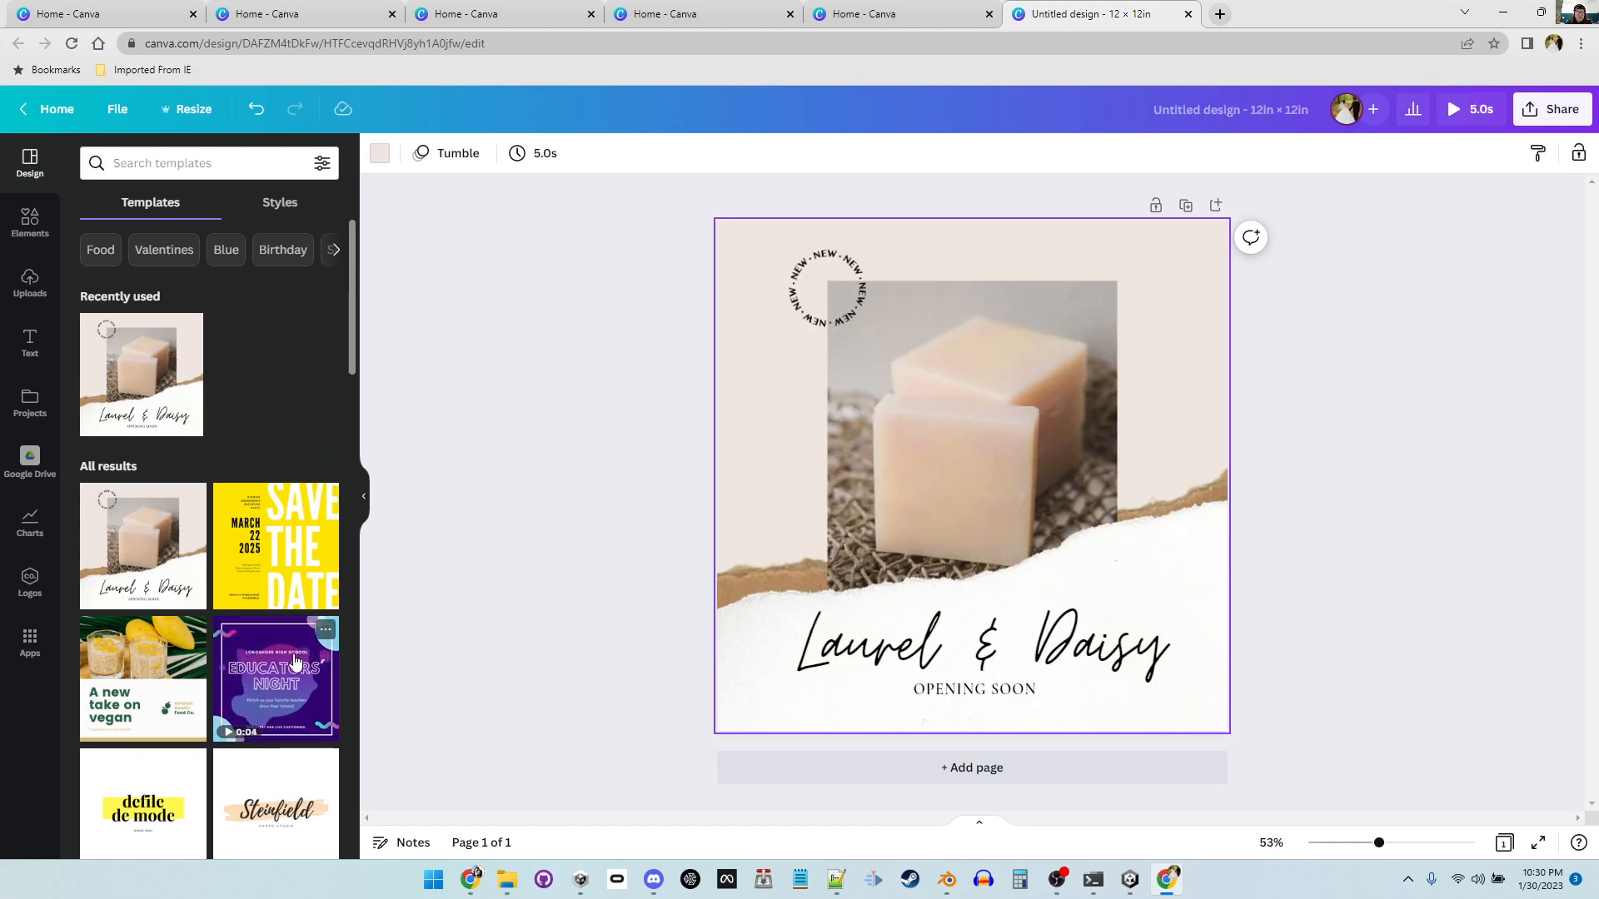
left_click(271, 673)
scroll(271, 673, "down", 3)
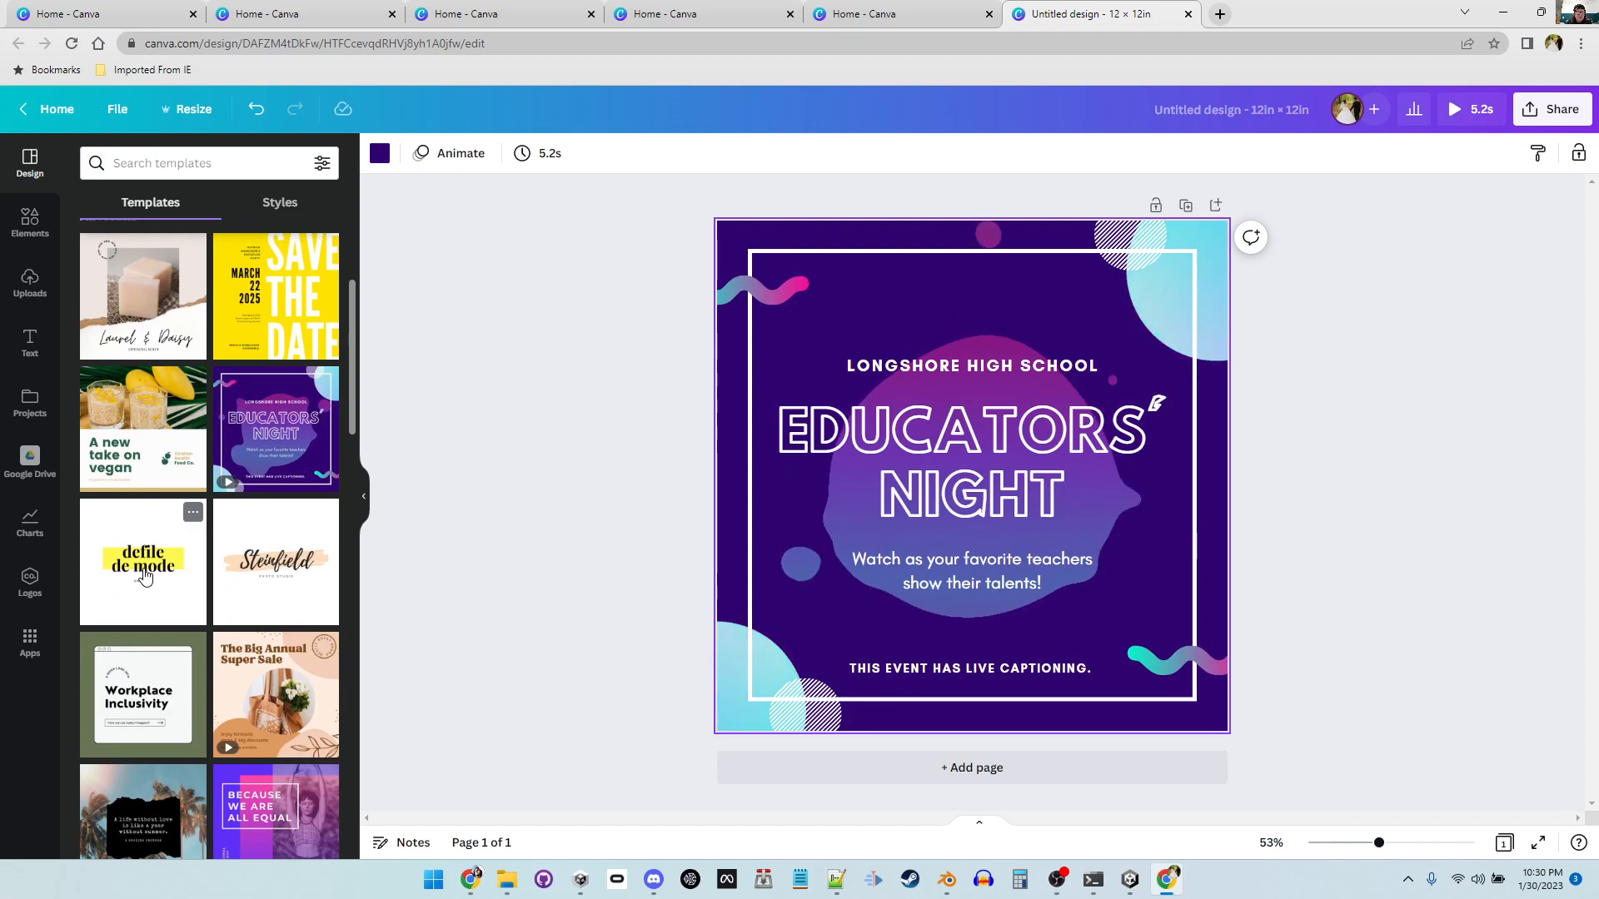
Step: Replace the current page with the "A new take on vegan" template
left_click(164, 442)
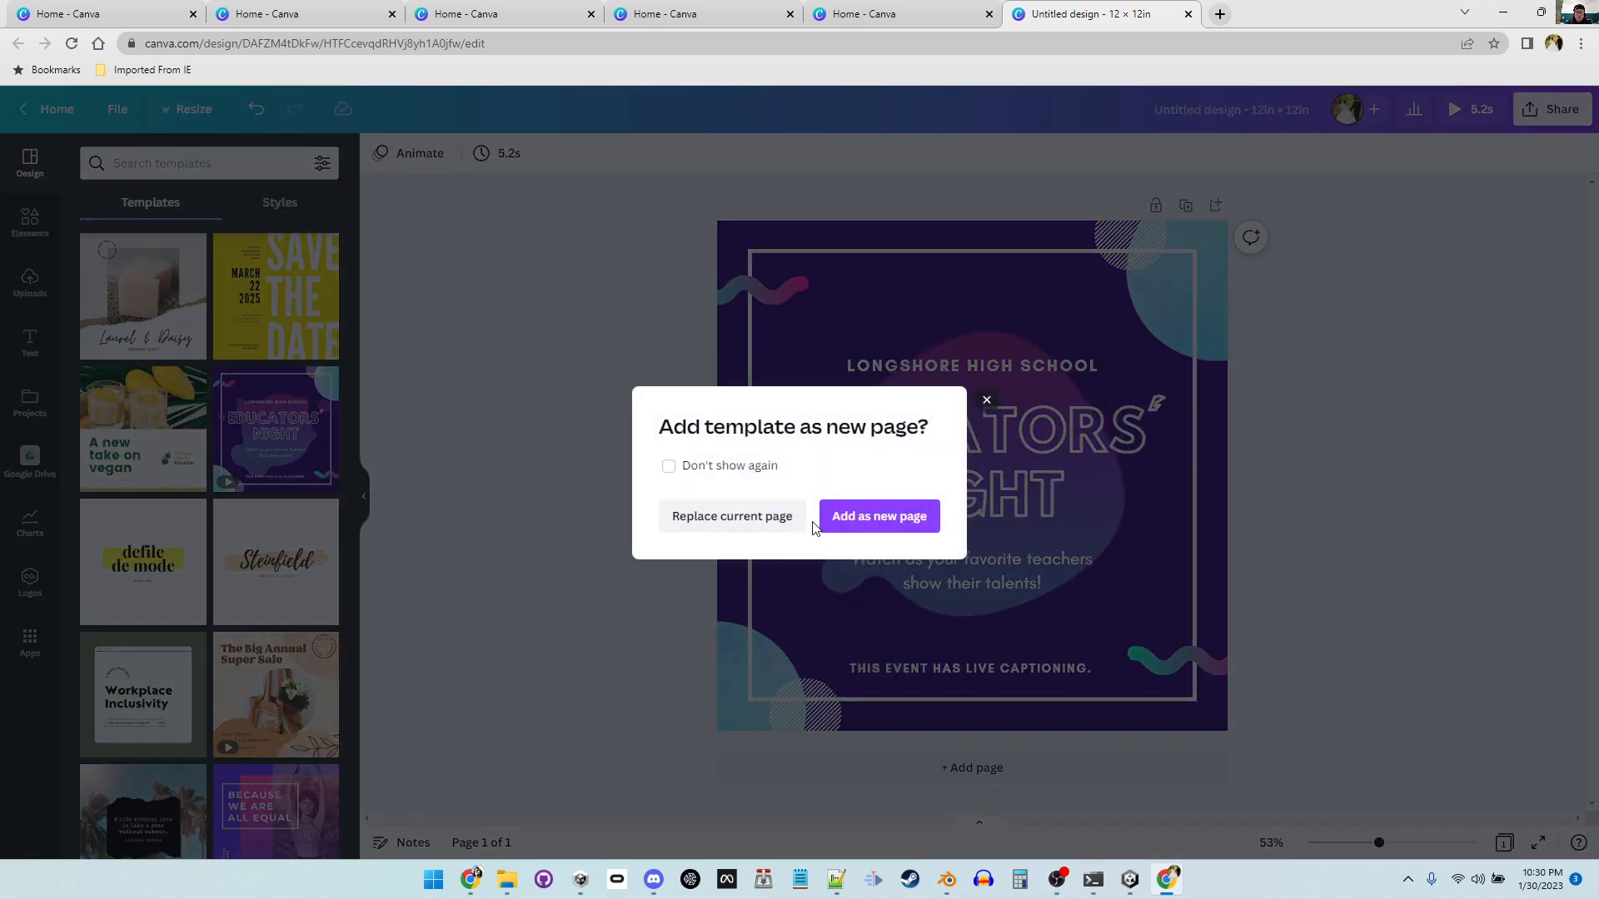
left_click(749, 517)
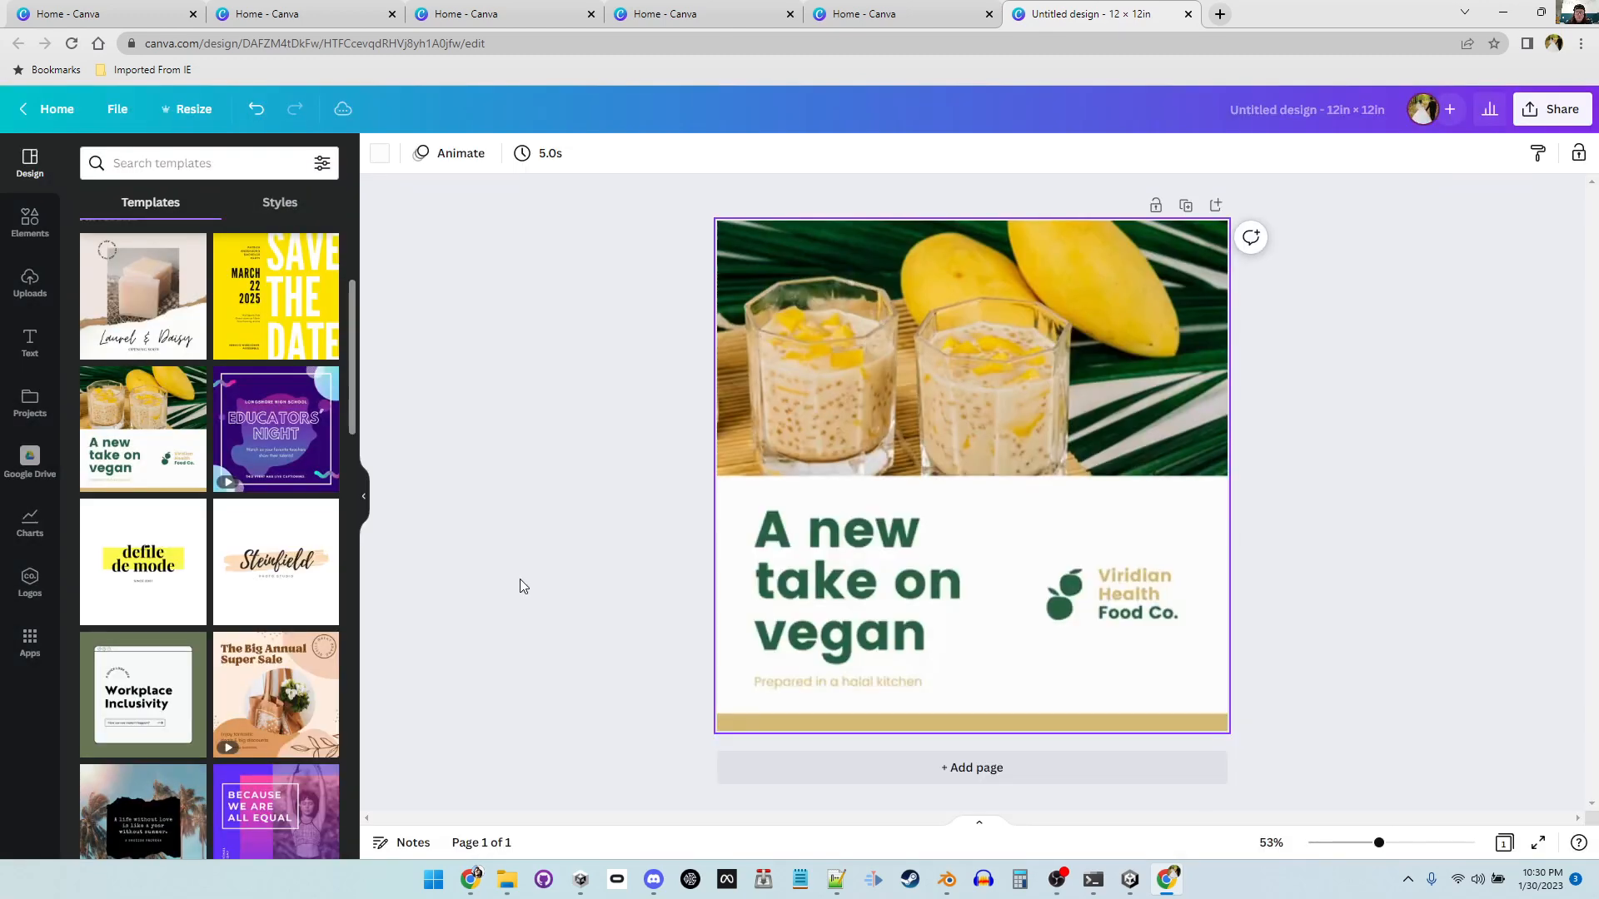
left_click(553, 489)
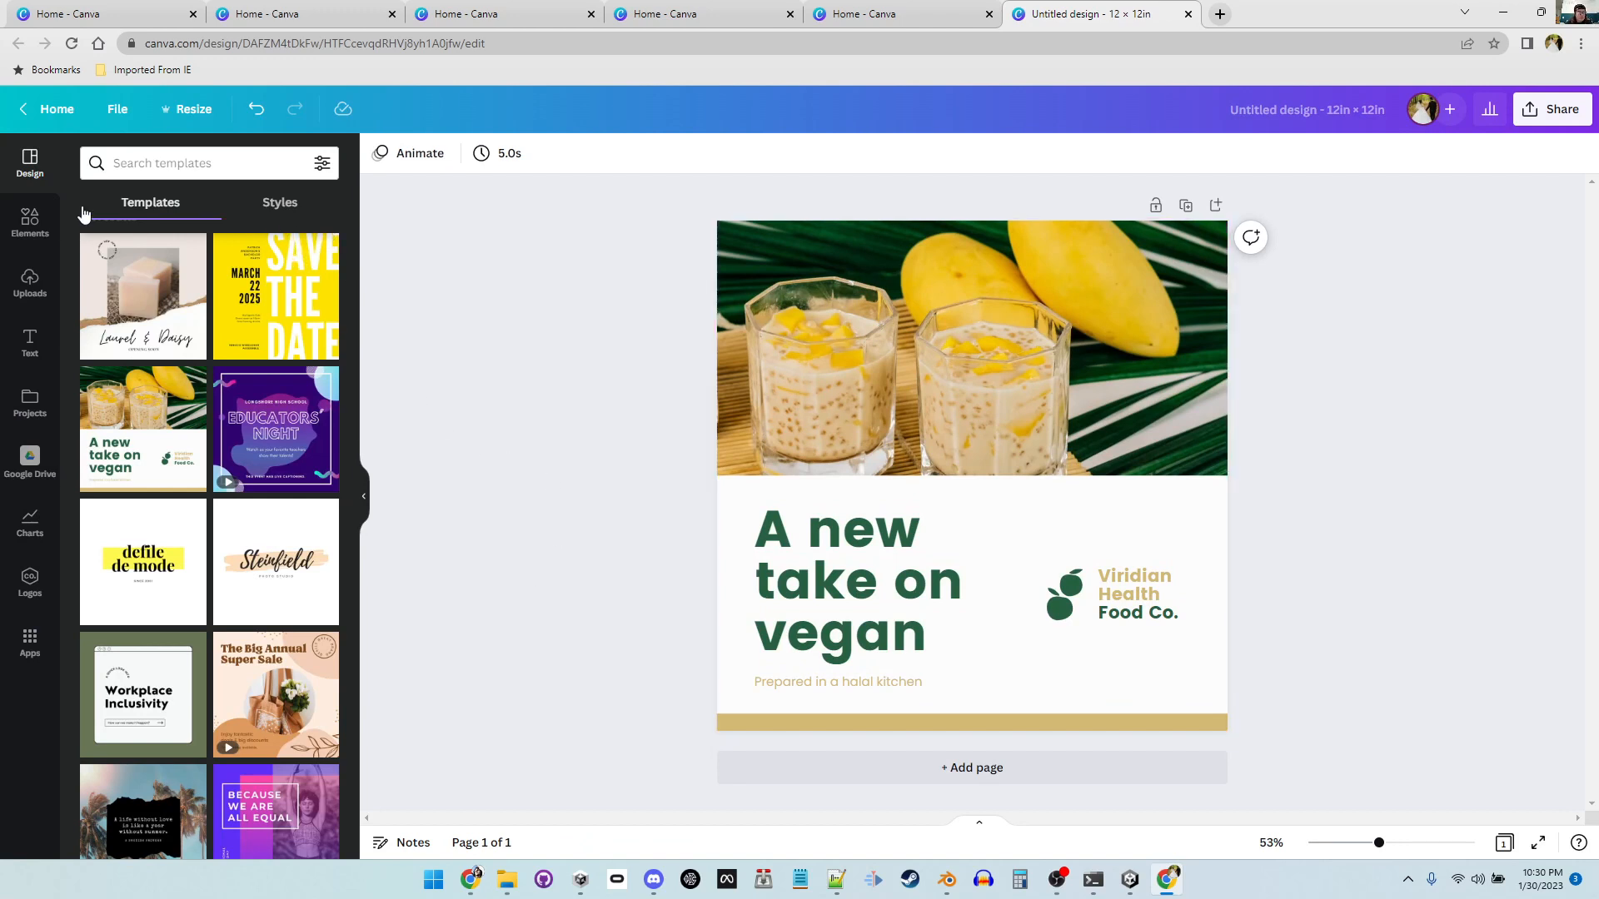
Step: Add an eight-point star shape from Lines & Shapes and move it over the Viridian Health logo
left_click(31, 228)
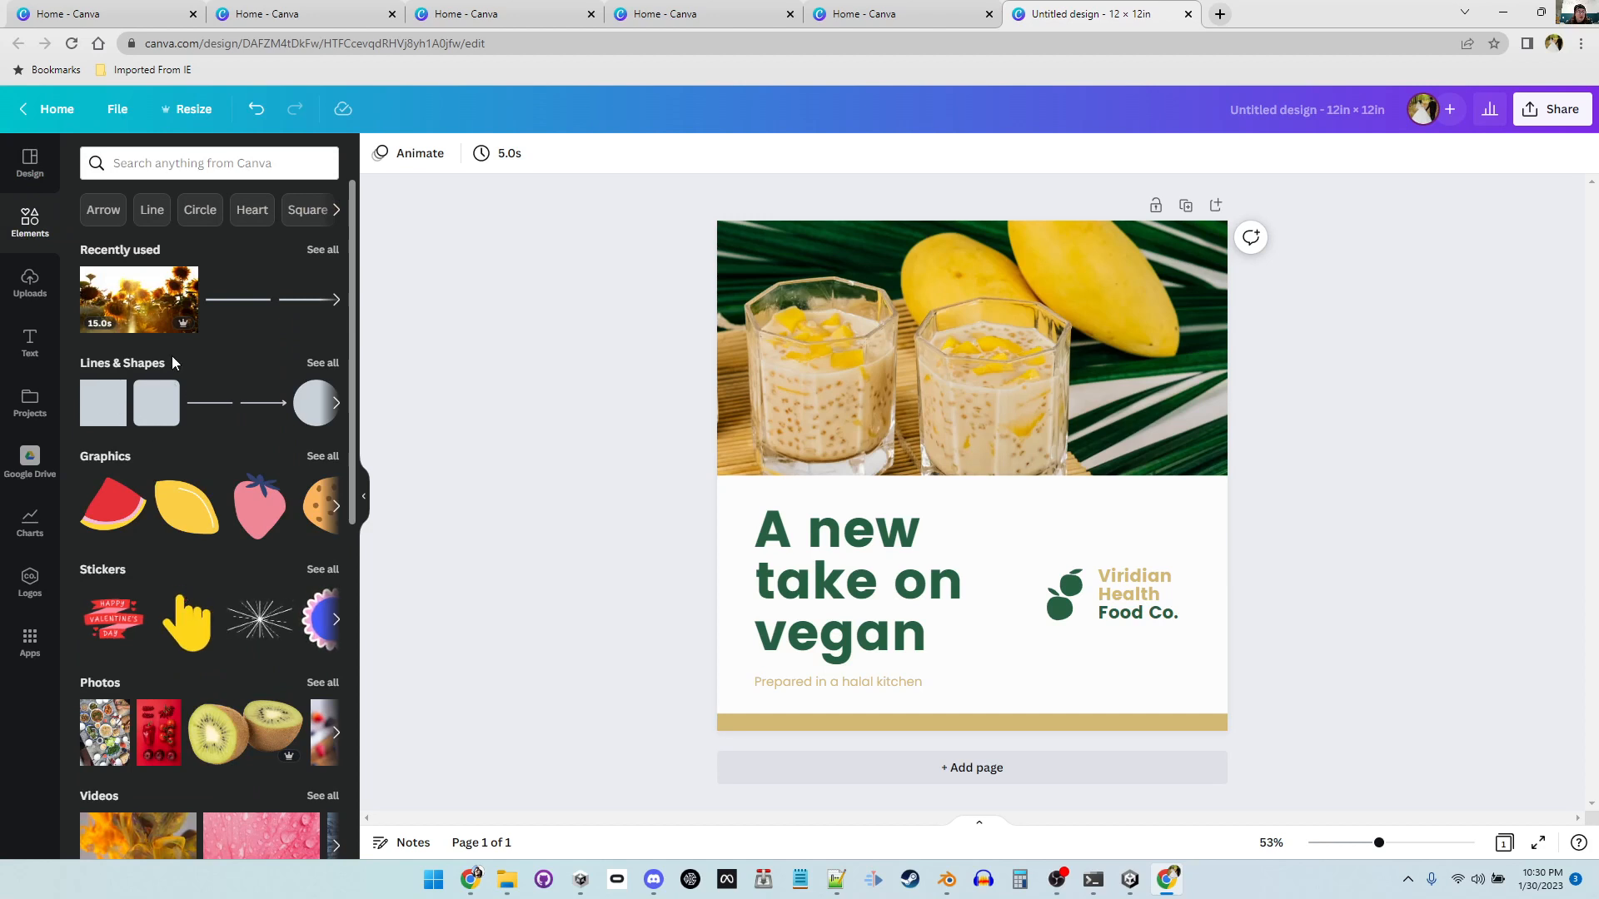
left_click(340, 406)
left_click(322, 364)
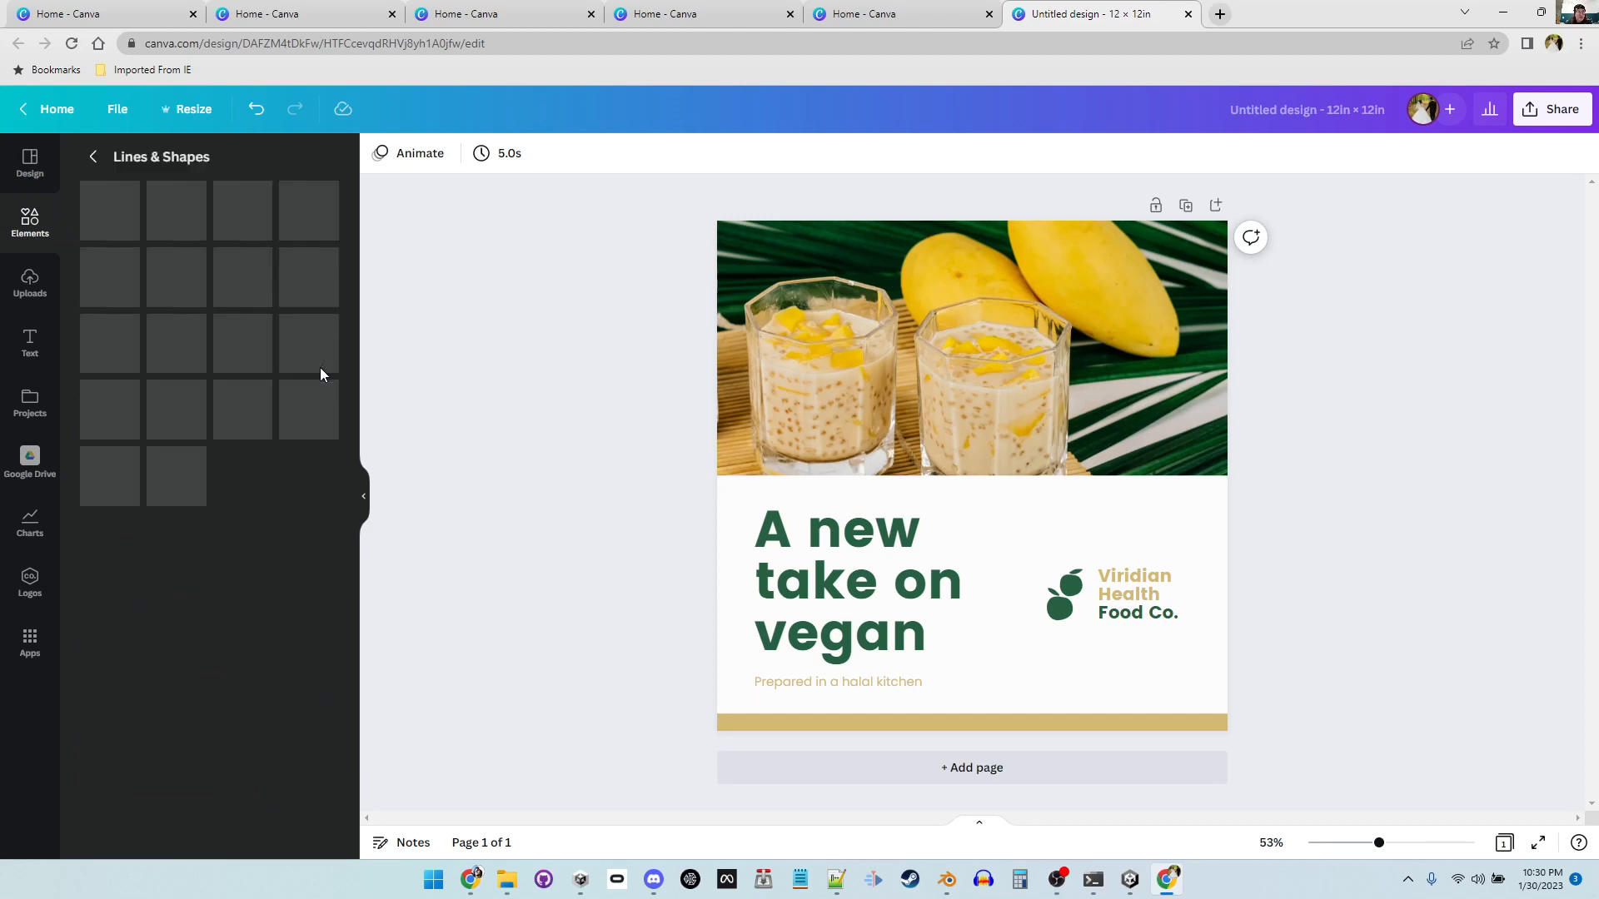
scroll(224, 508, "down", 2)
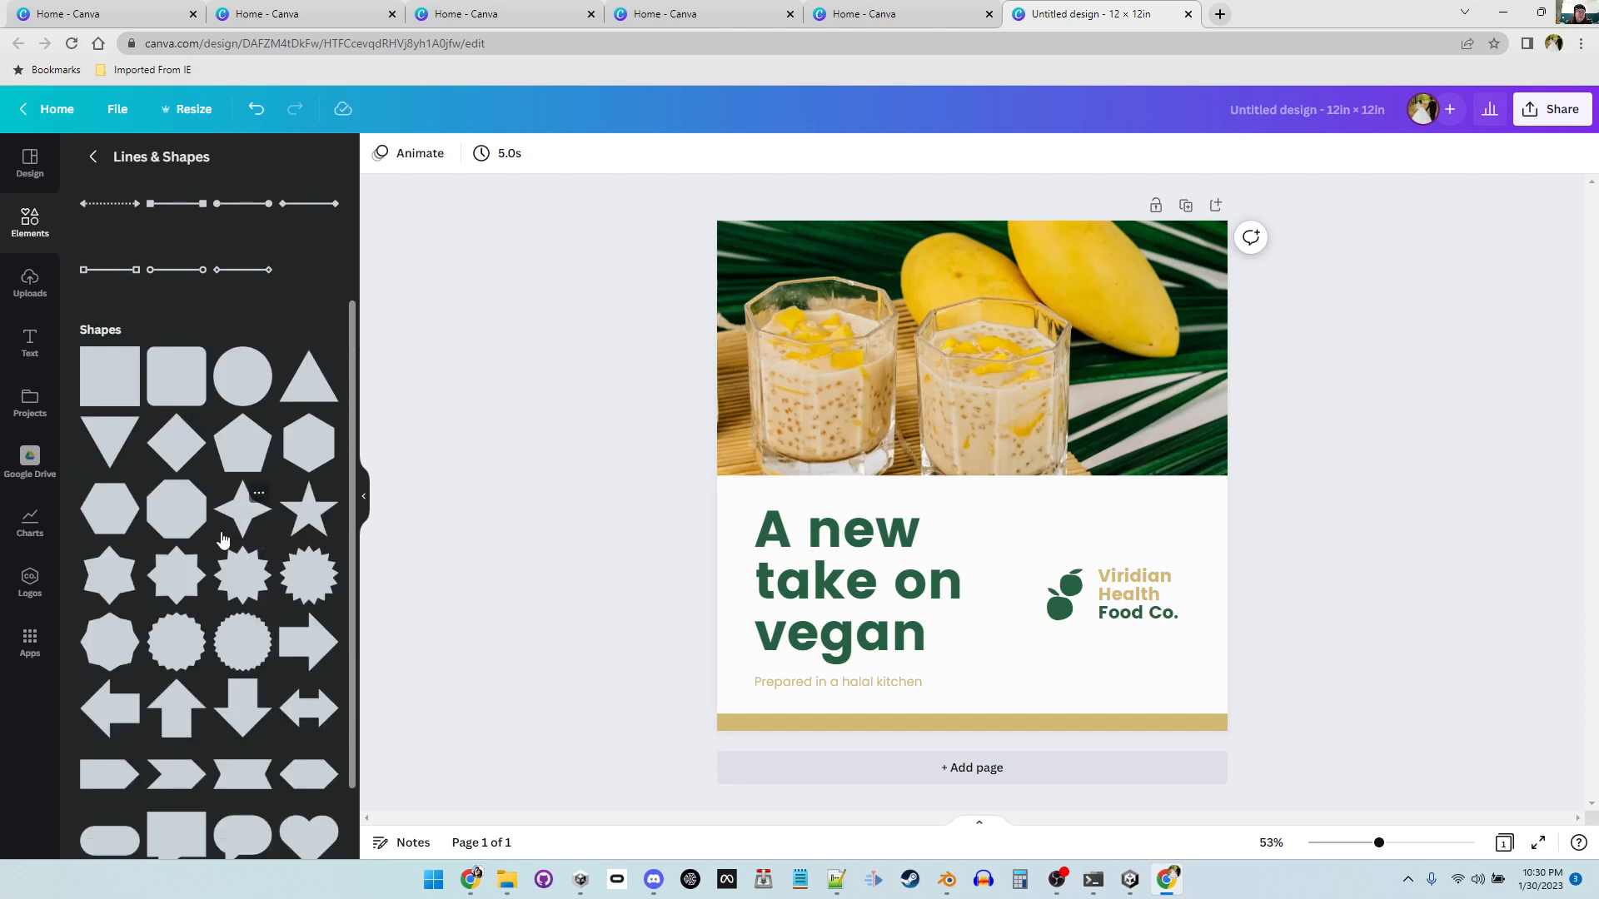
scroll(207, 525, "down", 1)
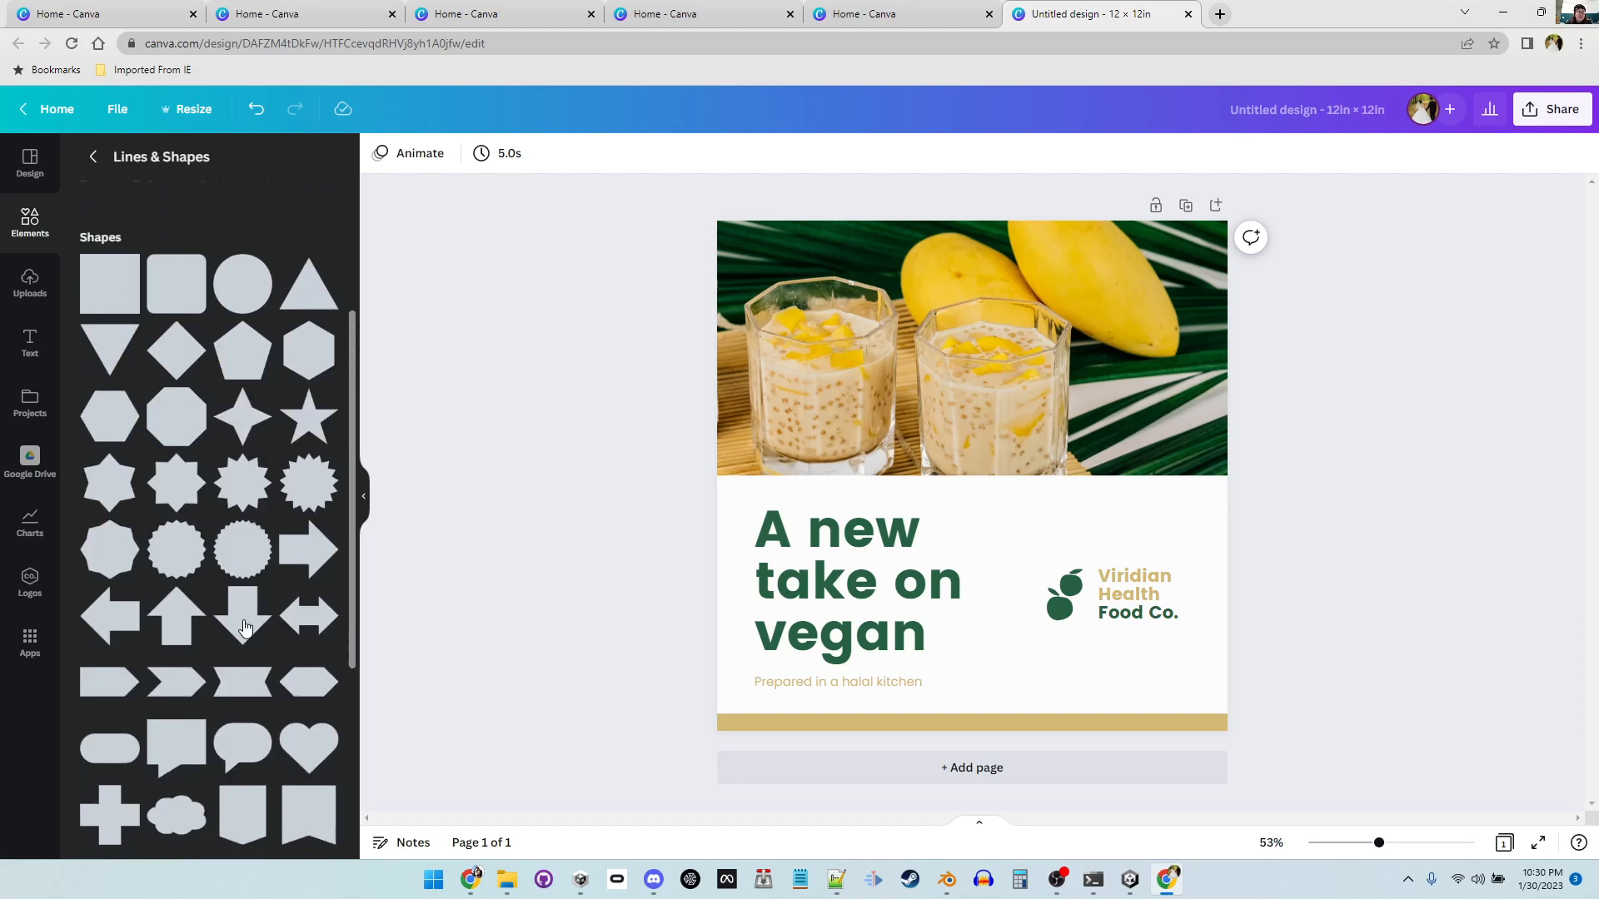
left_click(175, 476)
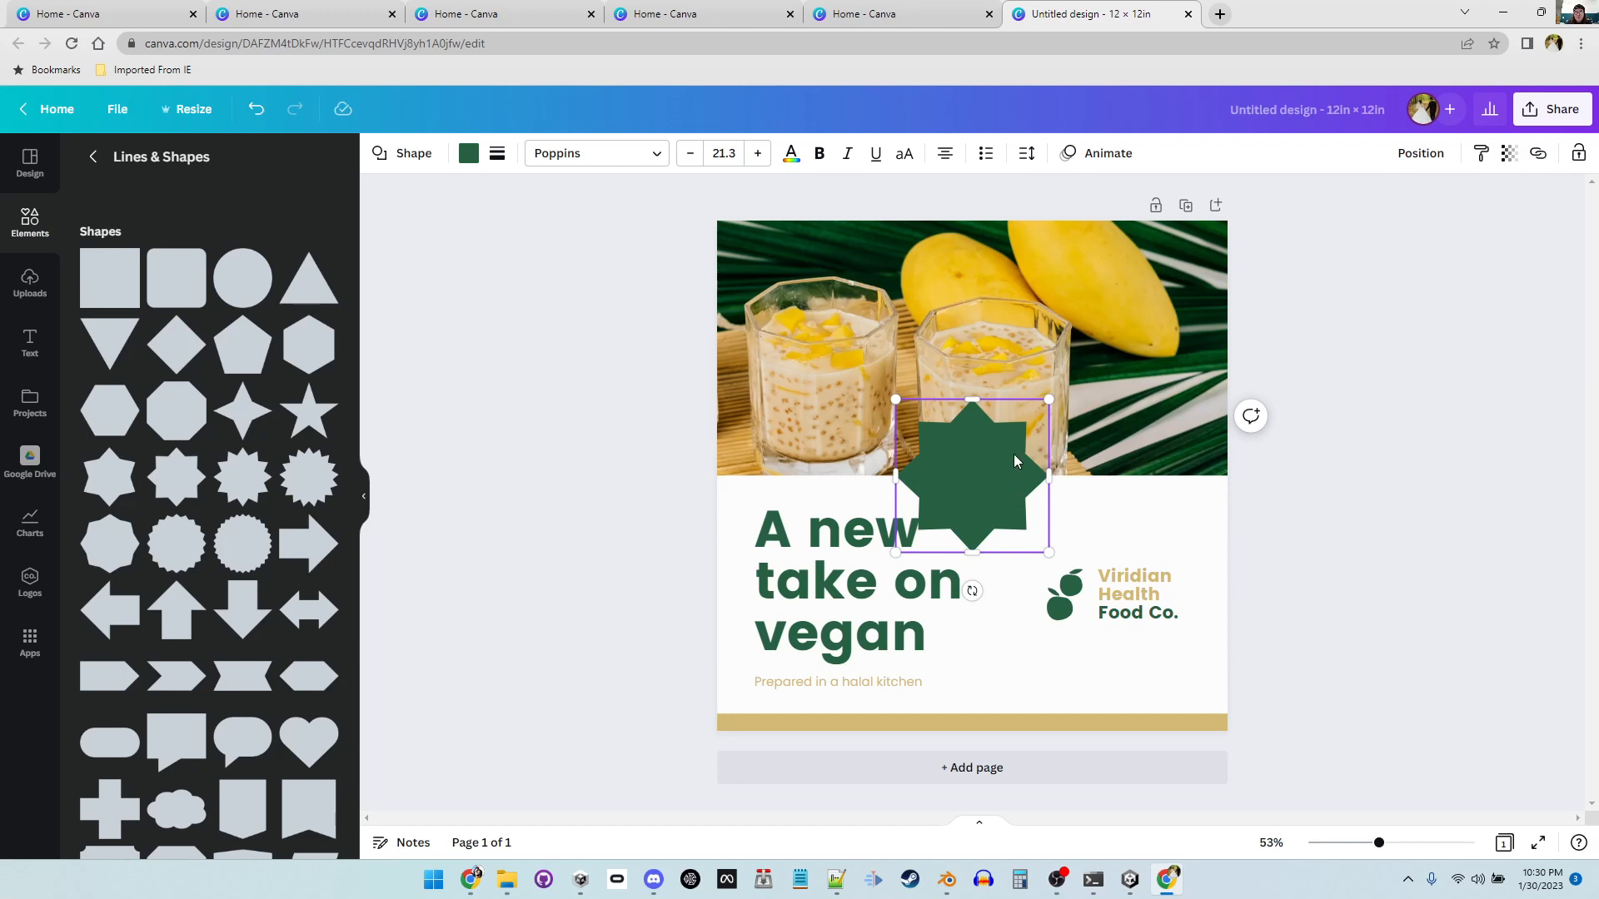
mouse_move(1014, 460)
left_mouse_down()
mouse_move(1113, 521)
mouse_move(1046, 560)
mouse_move(1173, 562)
left_mouse_up()
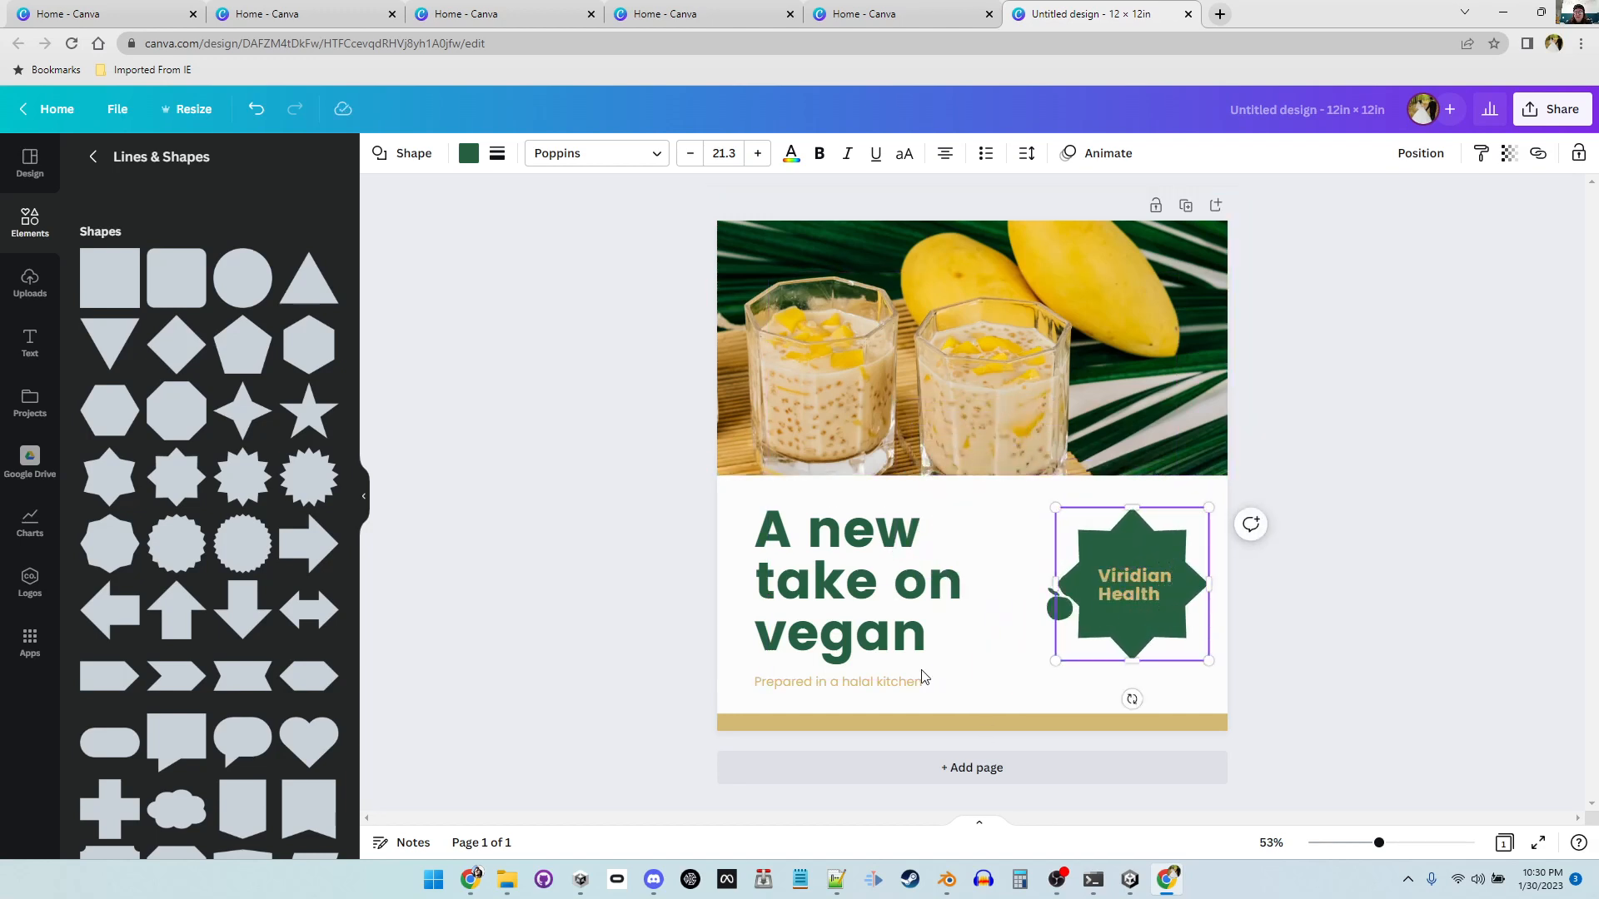
right_click(1168, 588)
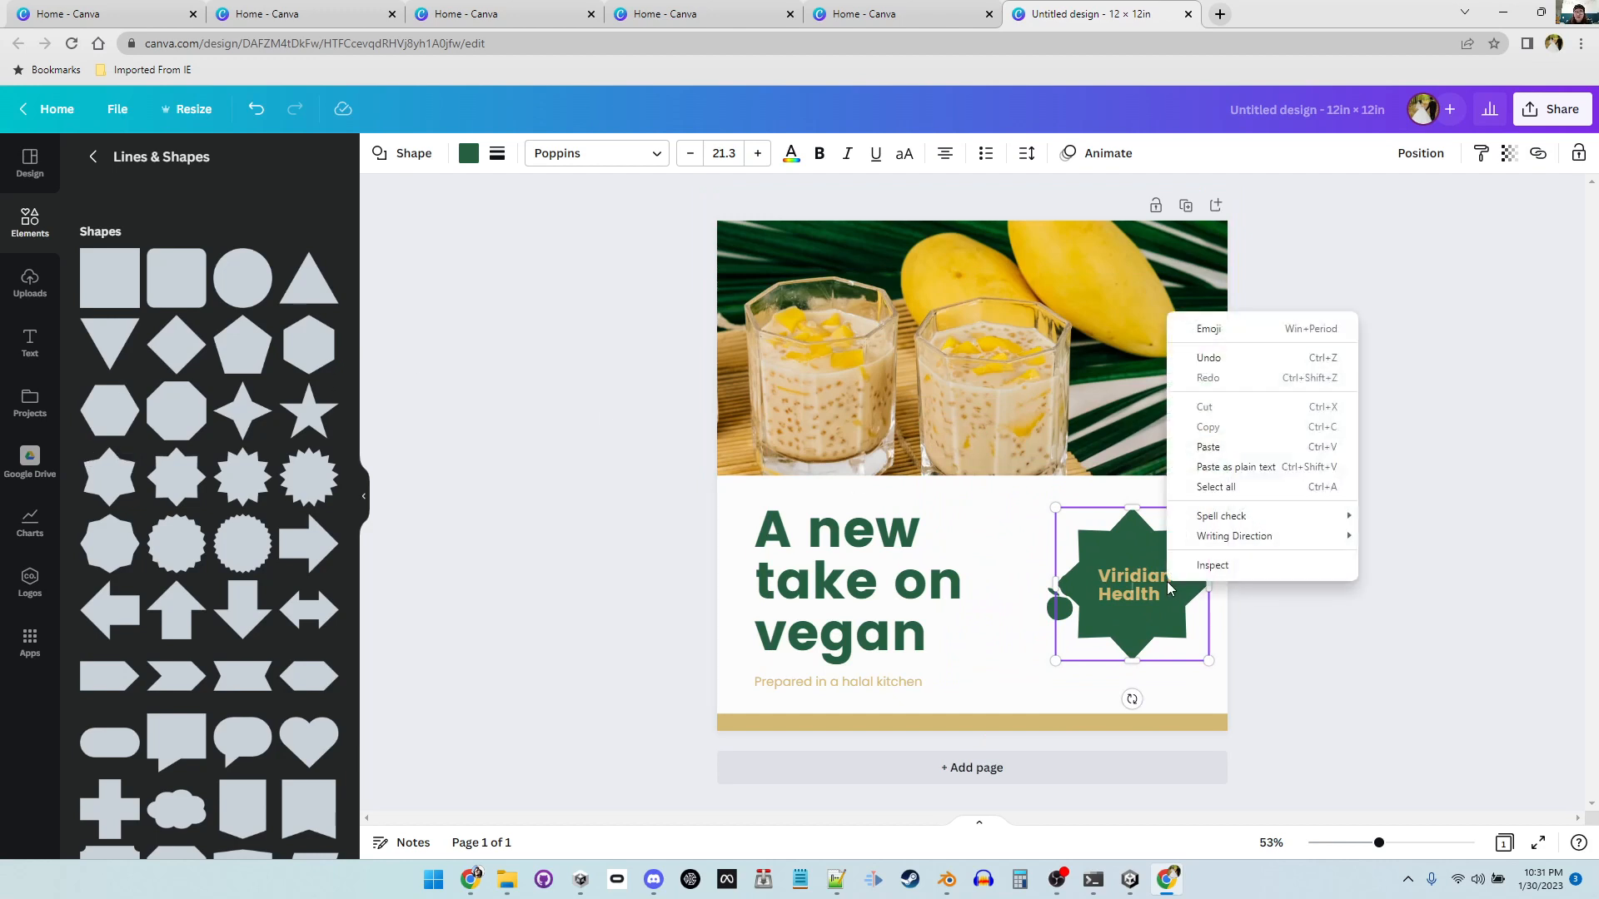
left_click(1261, 611)
left_click(1196, 605)
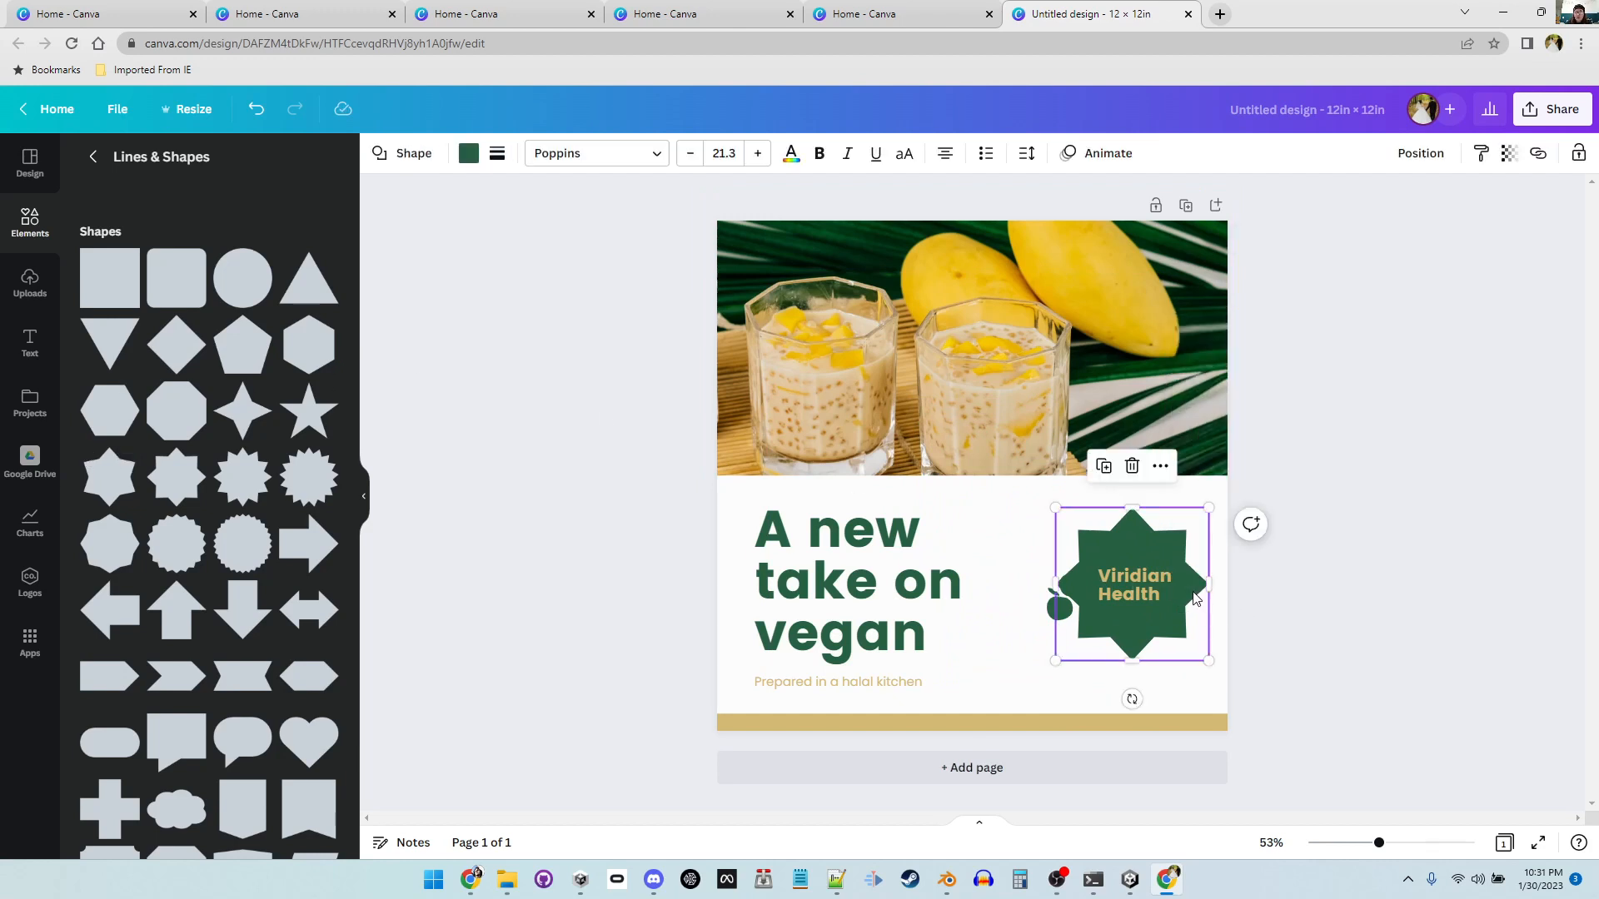
left_click(1160, 468)
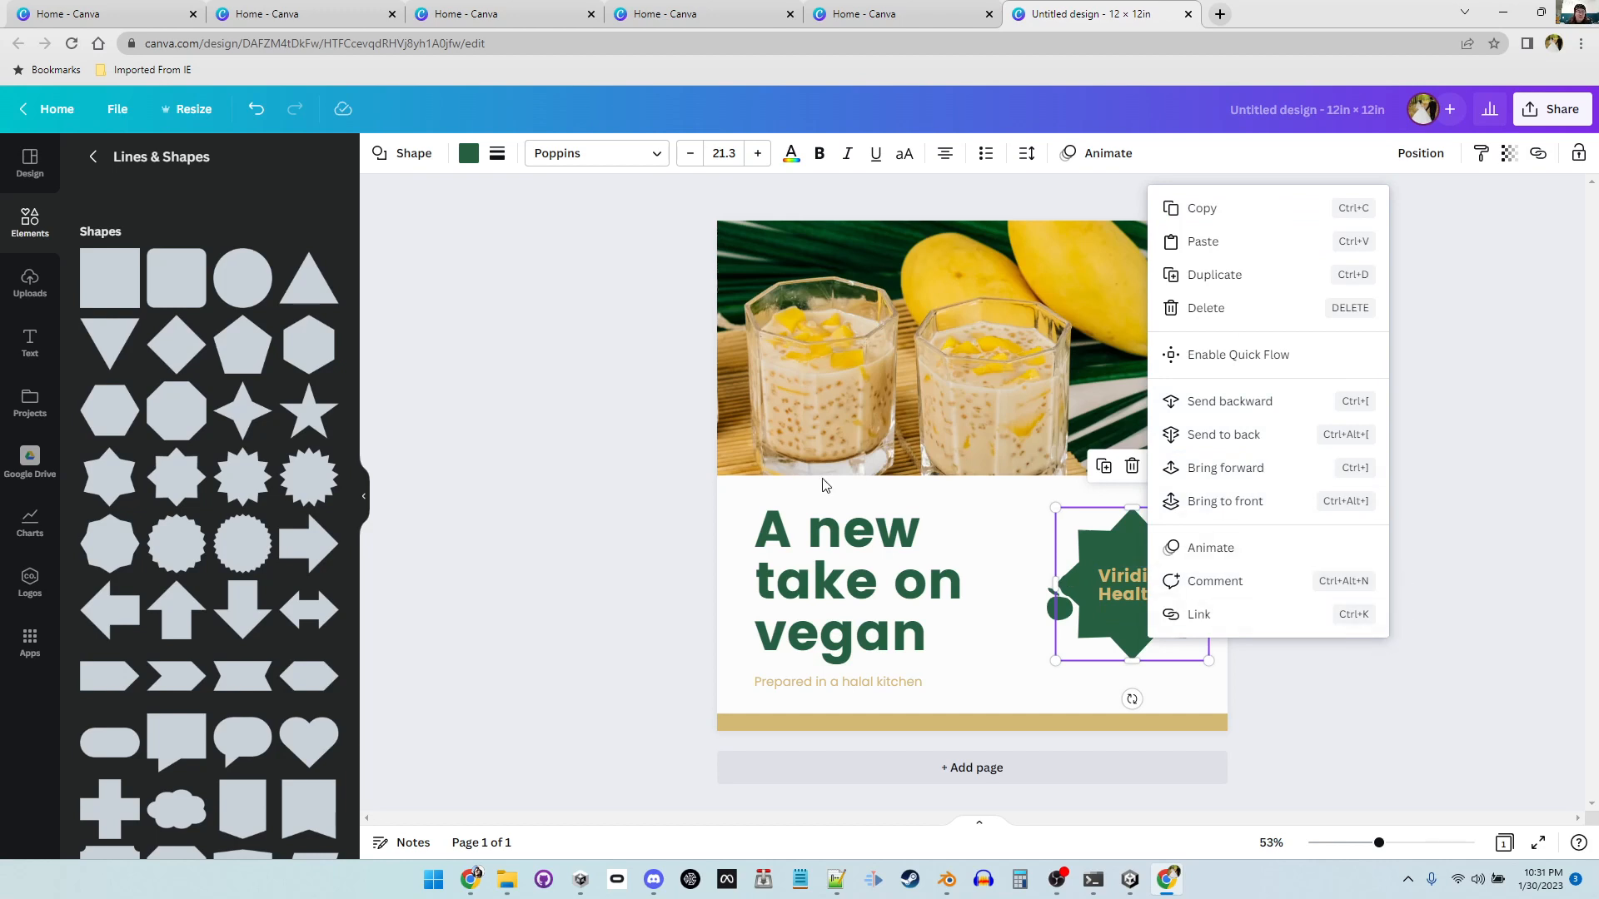
Step: Open the Elements library and search it for sunflower
left_click(30, 221)
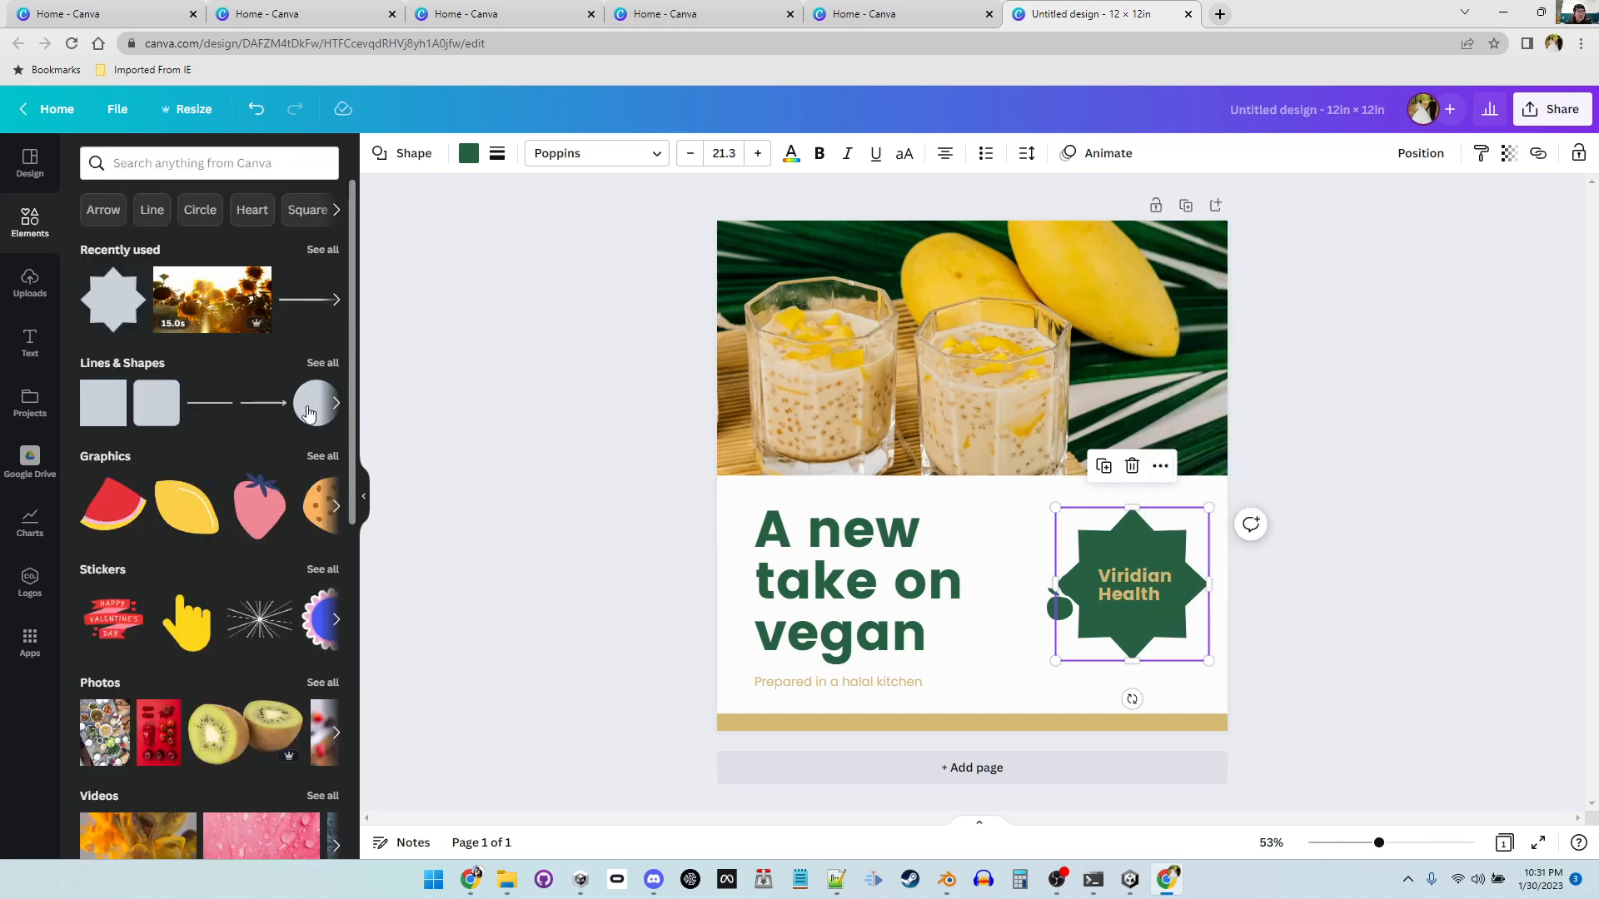
scroll(183, 488, "down", 1)
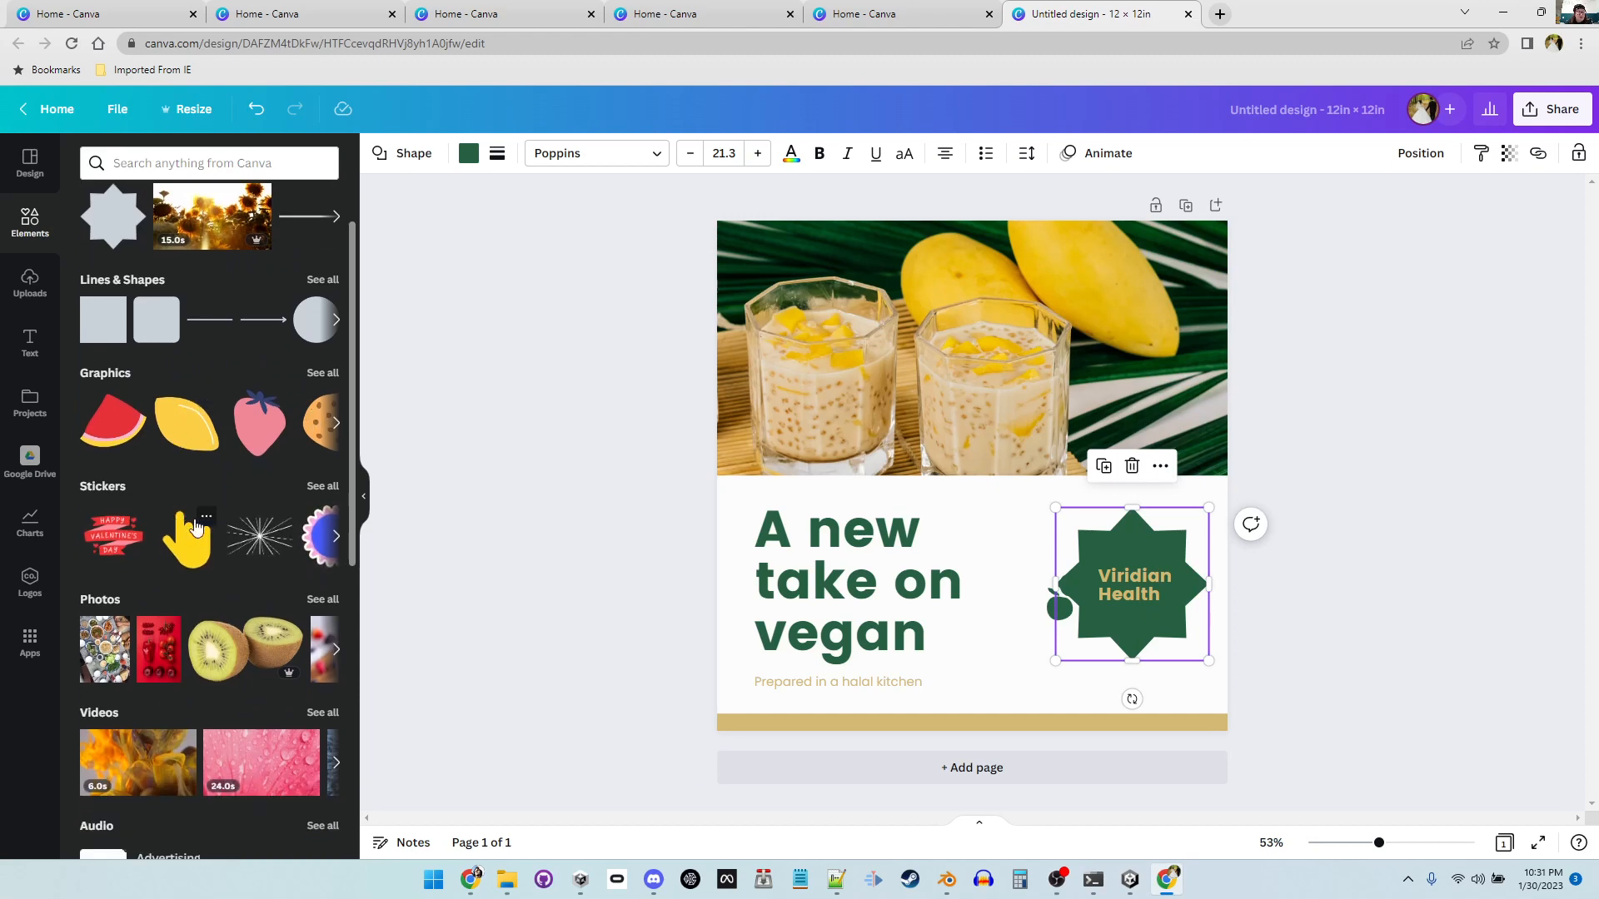
scroll(237, 729, "down", 3)
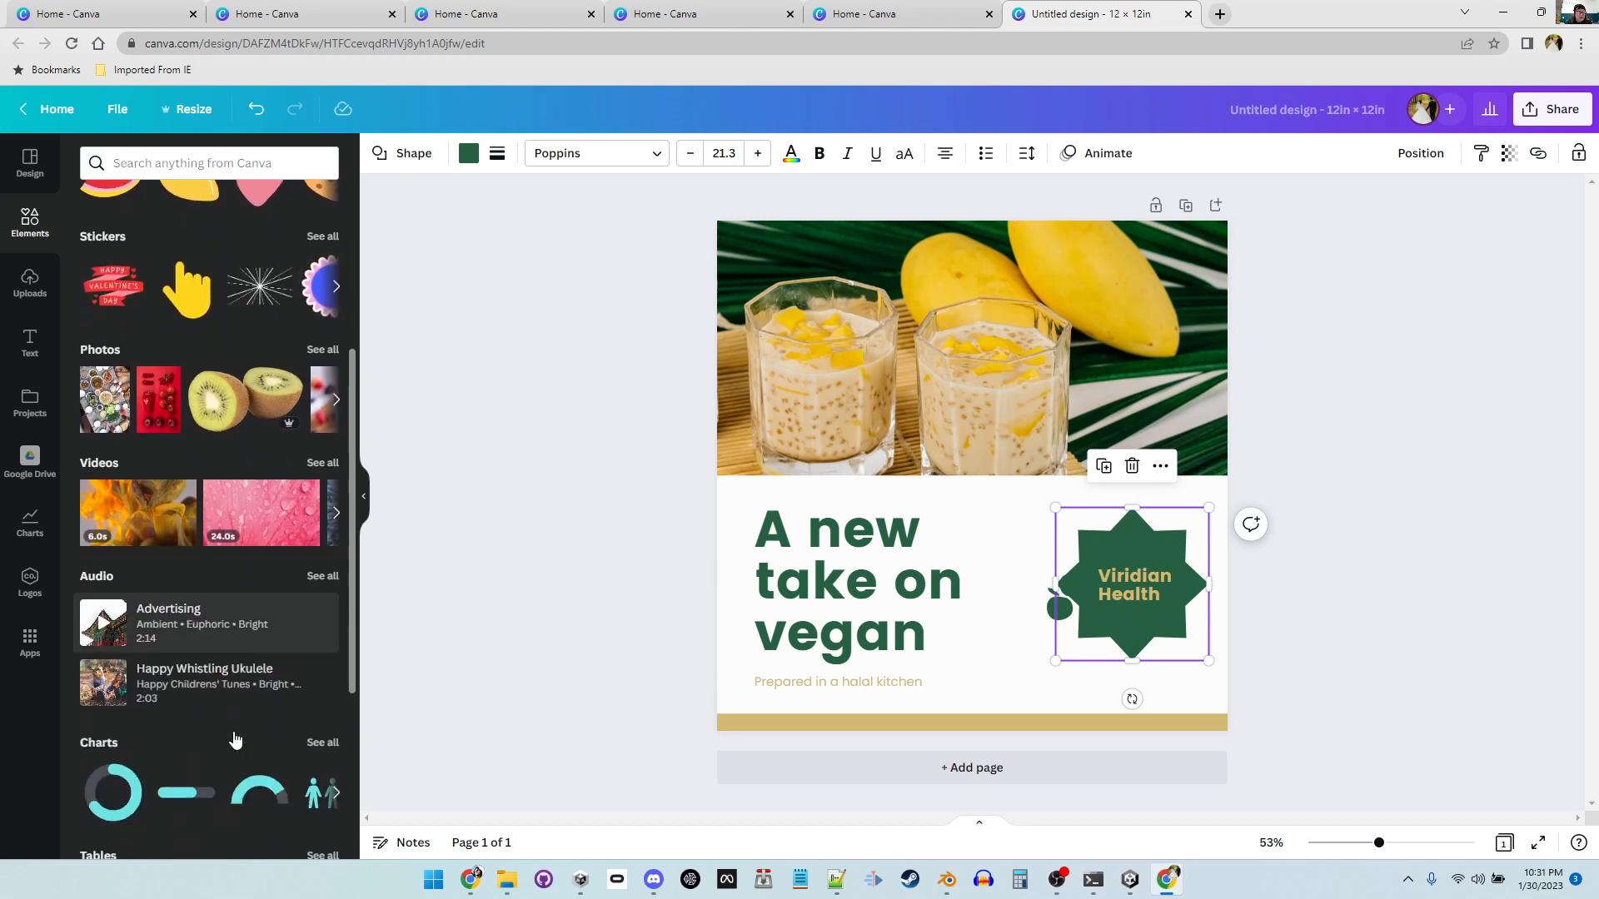
scroll(229, 738, "up", 4)
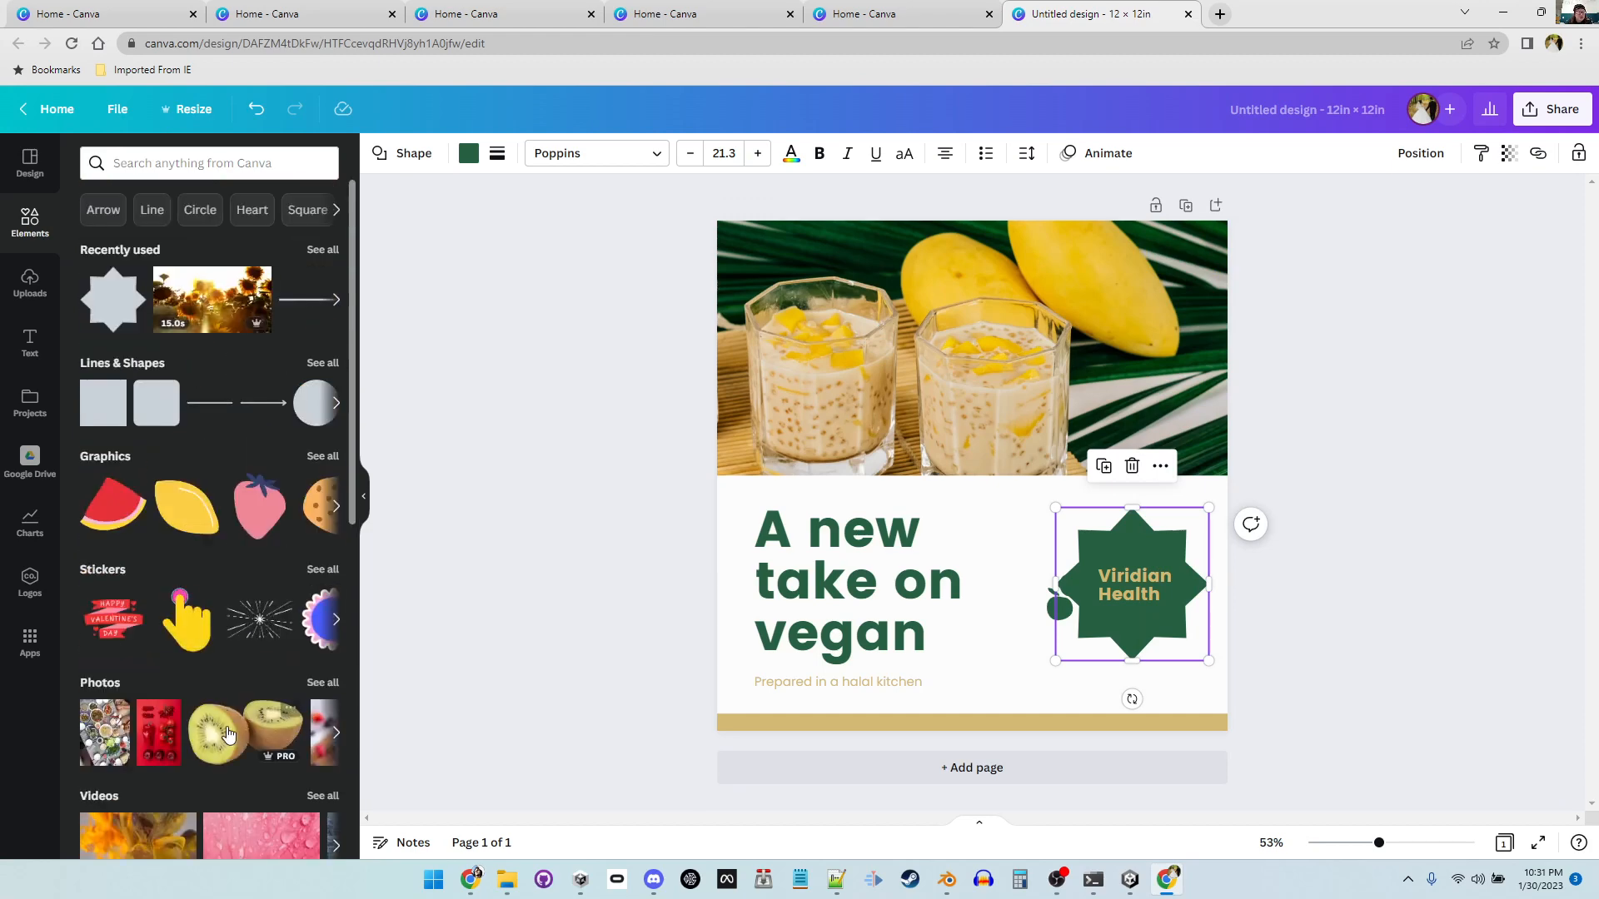
left_click(192, 167)
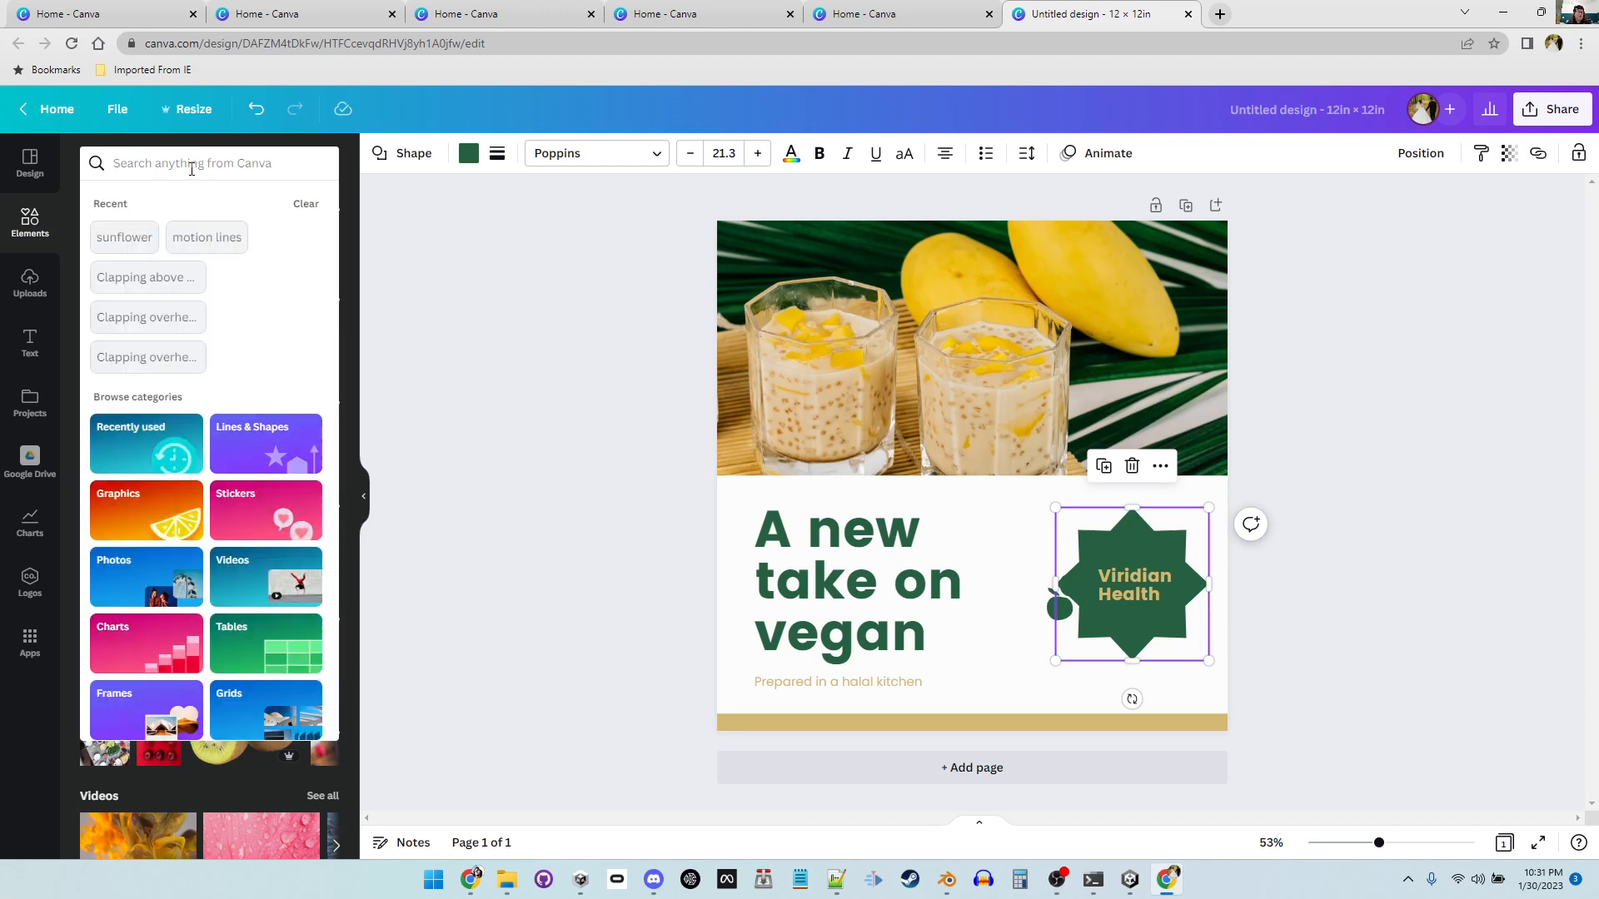
left_click(231, 170)
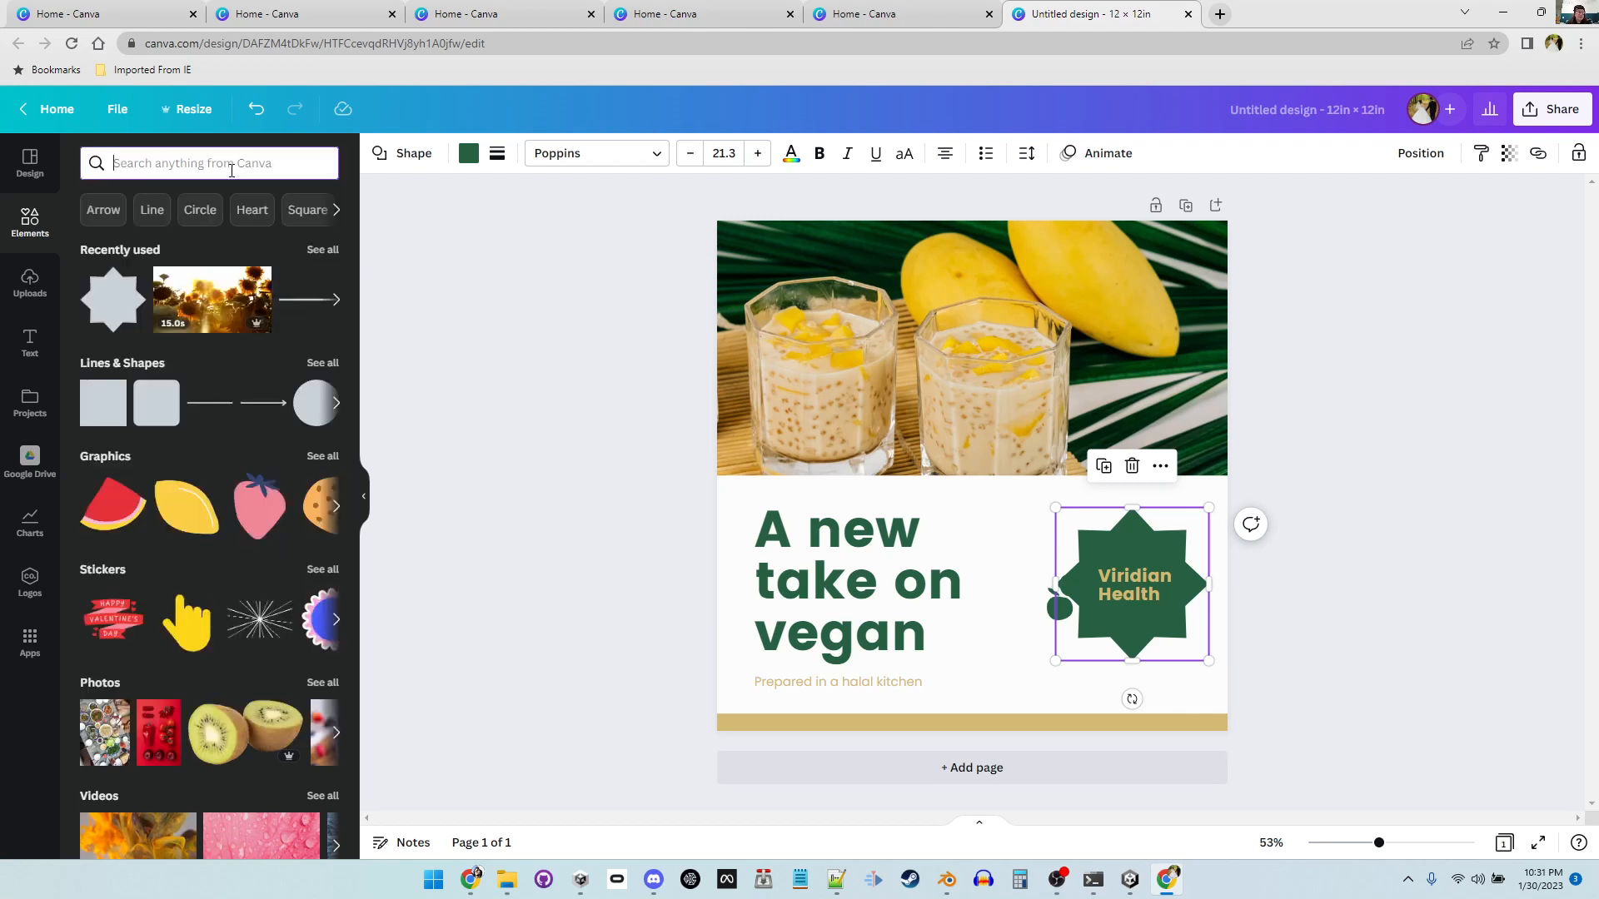
type("sunfl")
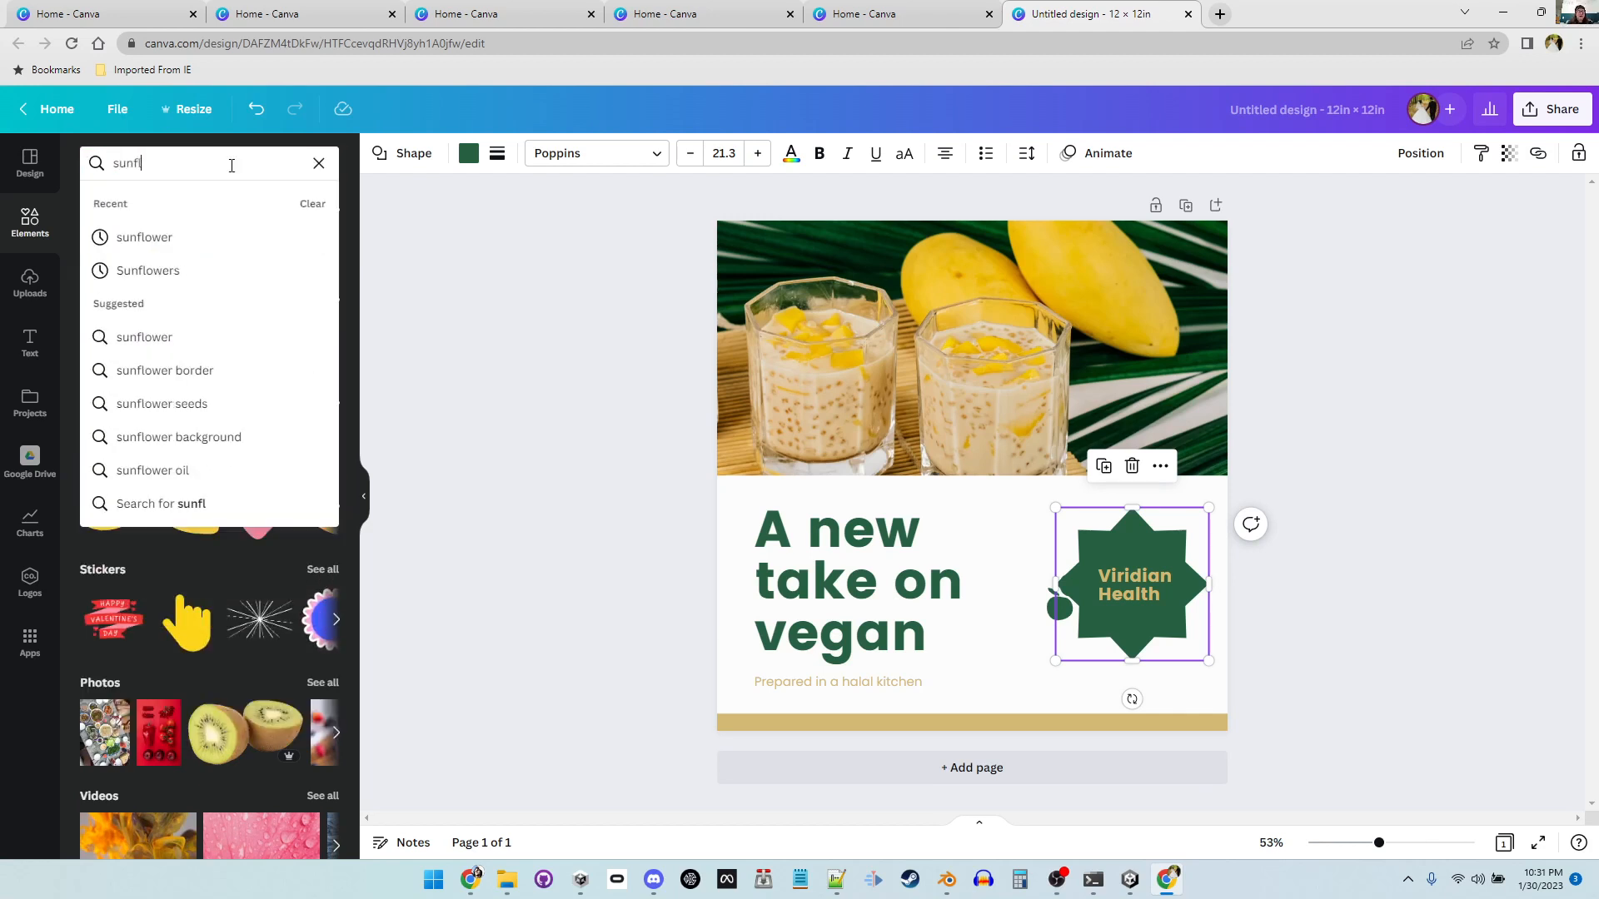
type("ower")
key("Return")
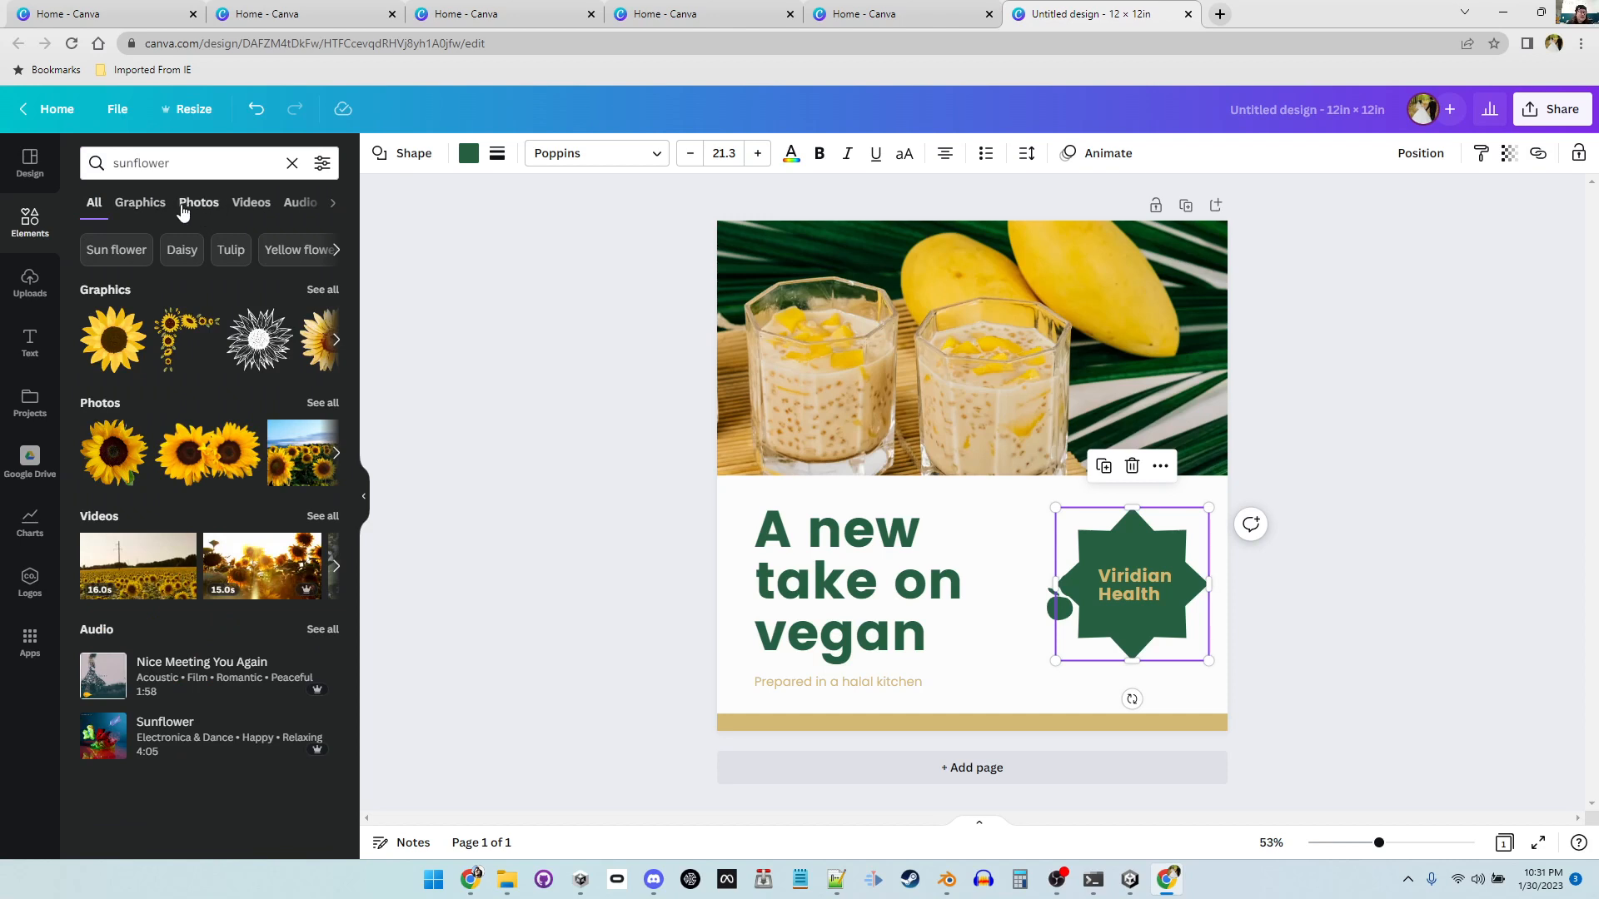
Step: Browse the sunflower results across the Graphics, Photos, Videos, Audio and Charts categories, then clear the search
left_click(140, 204)
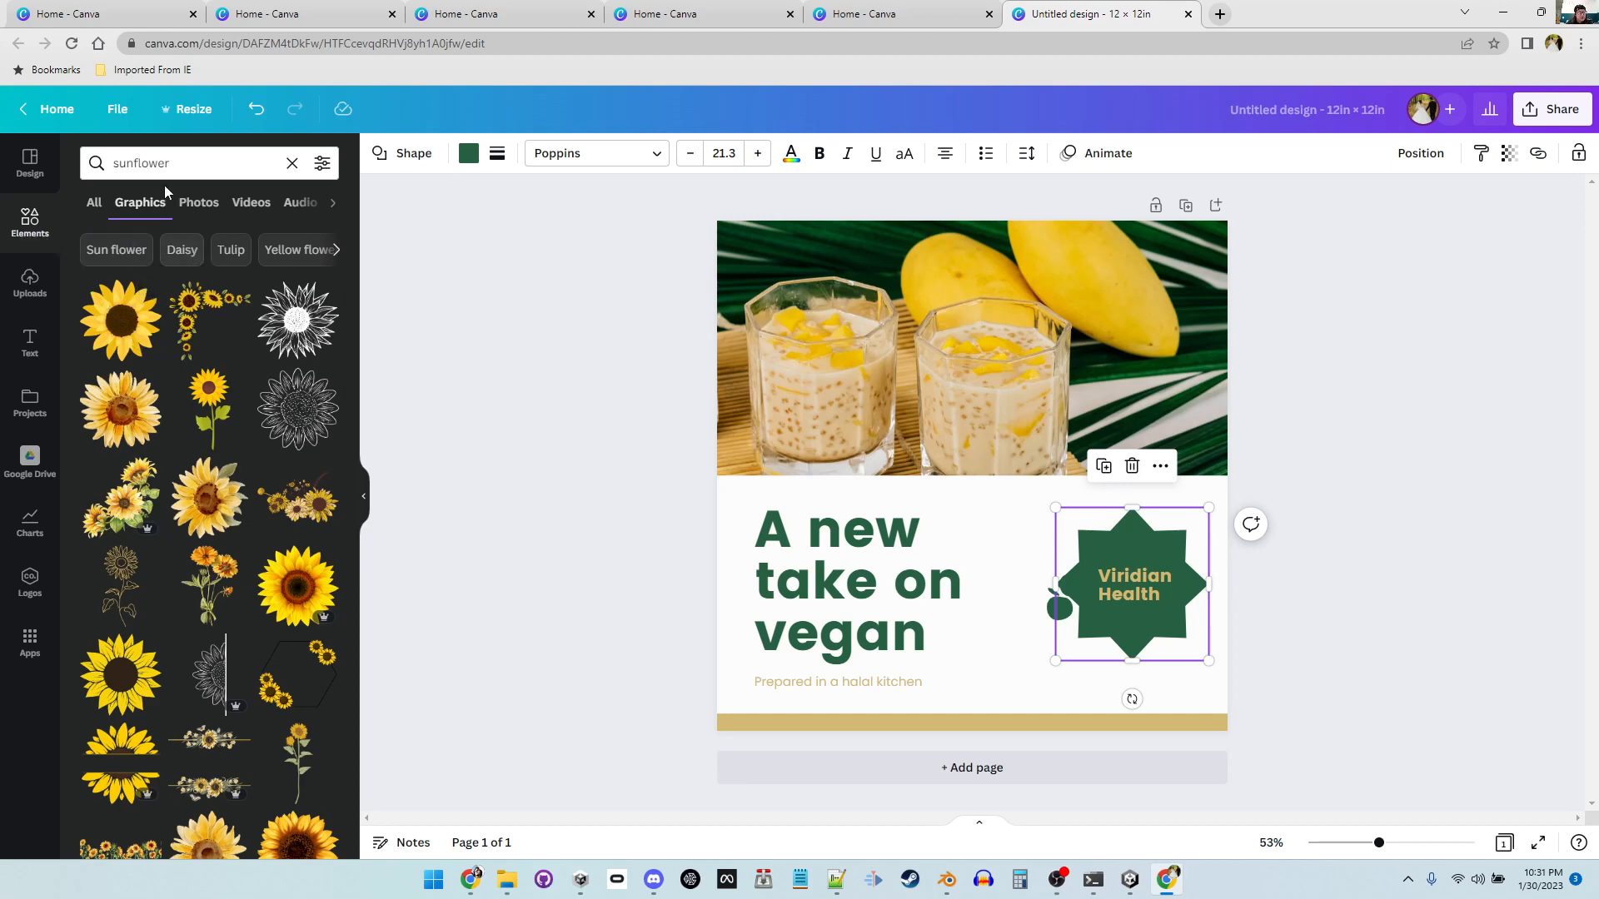
left_click(187, 207)
scroll(233, 497, "down", 5)
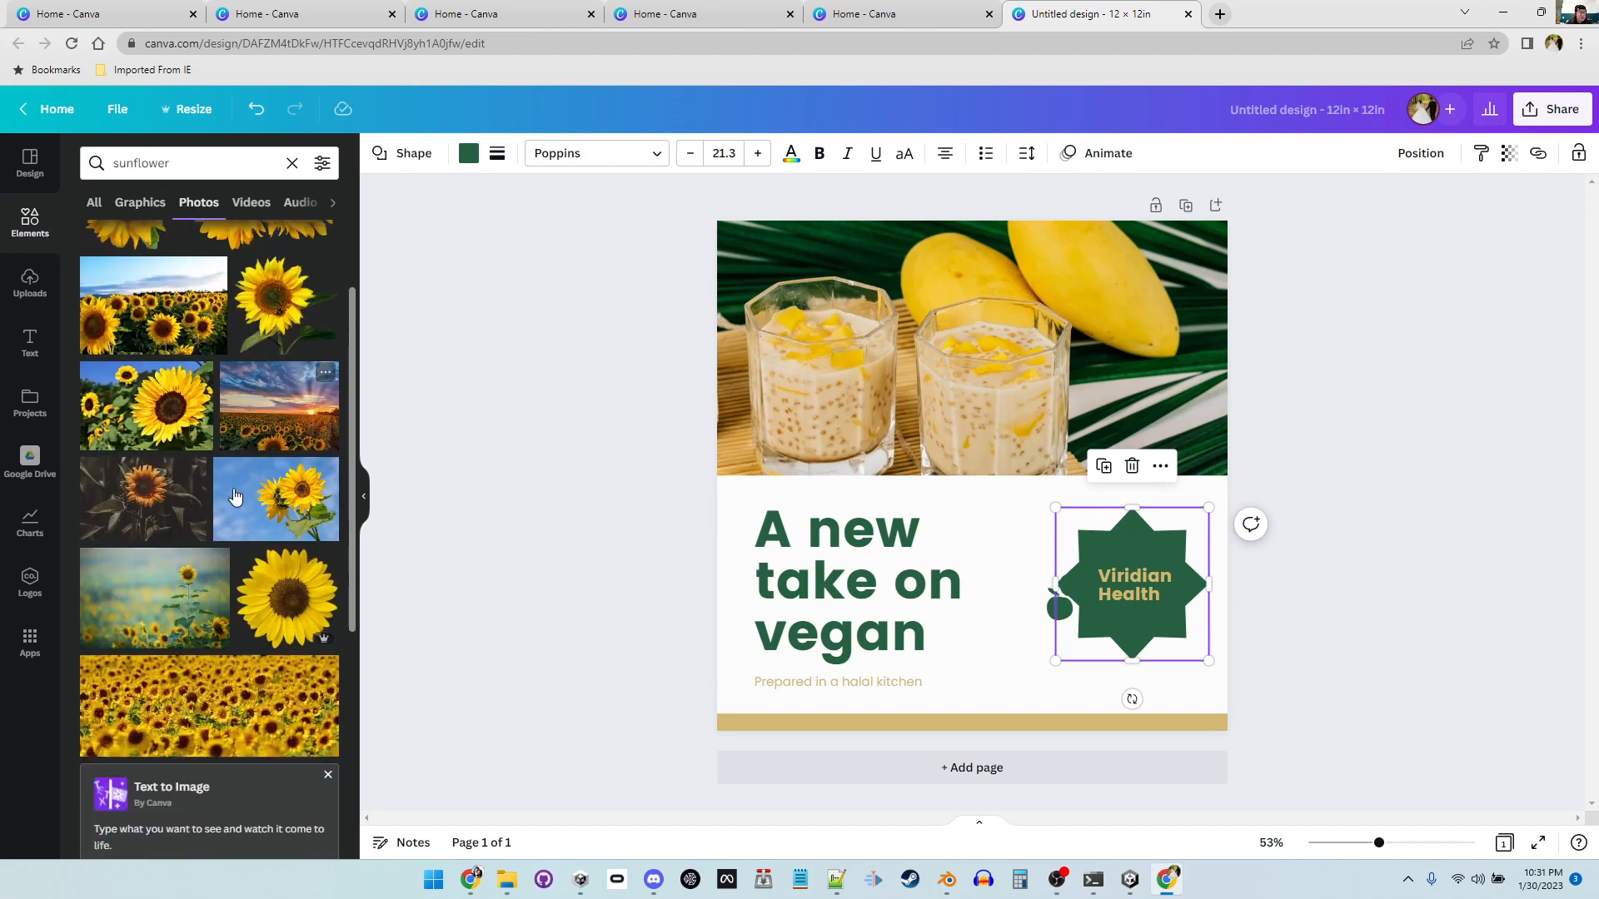
scroll(234, 497, "up", 3)
scroll(233, 497, "up", 3)
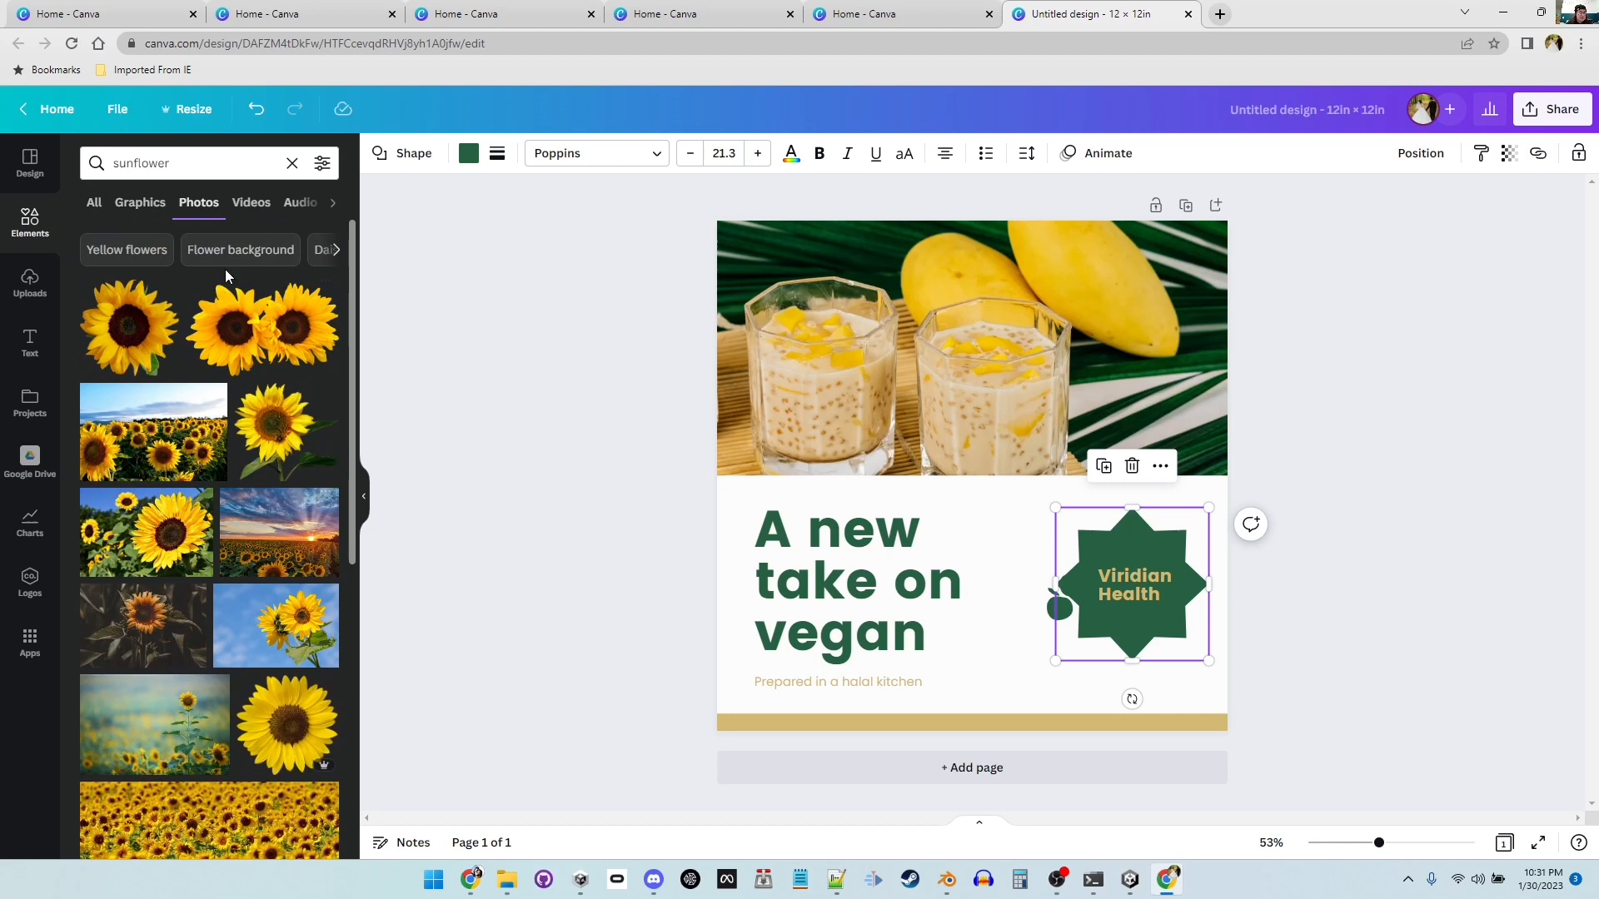
left_click(253, 204)
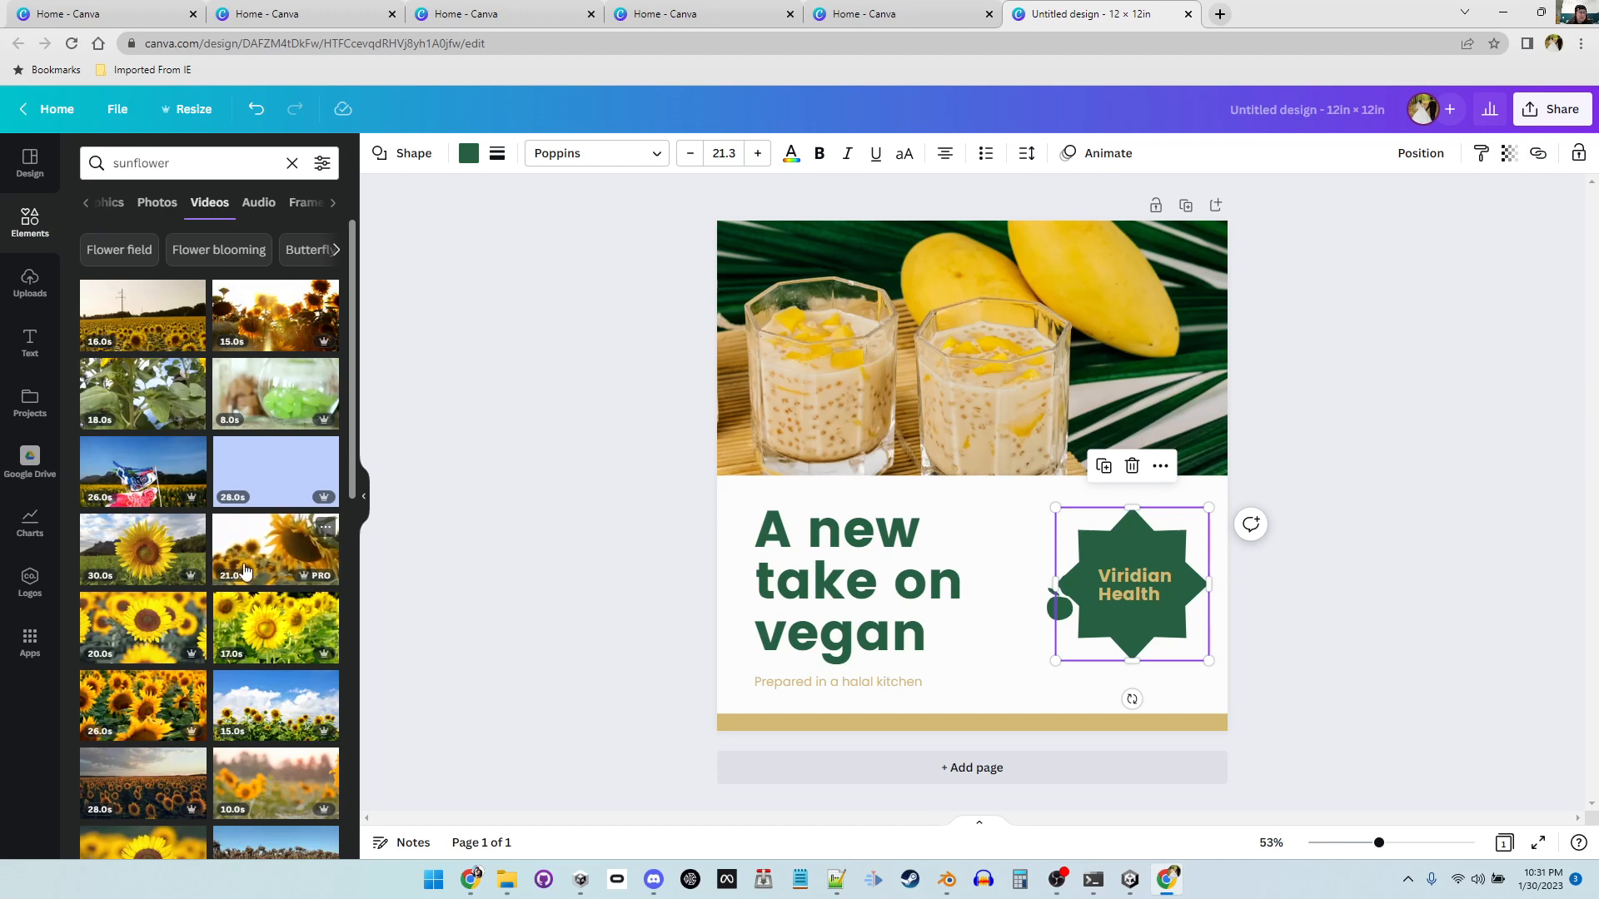
left_click(258, 208)
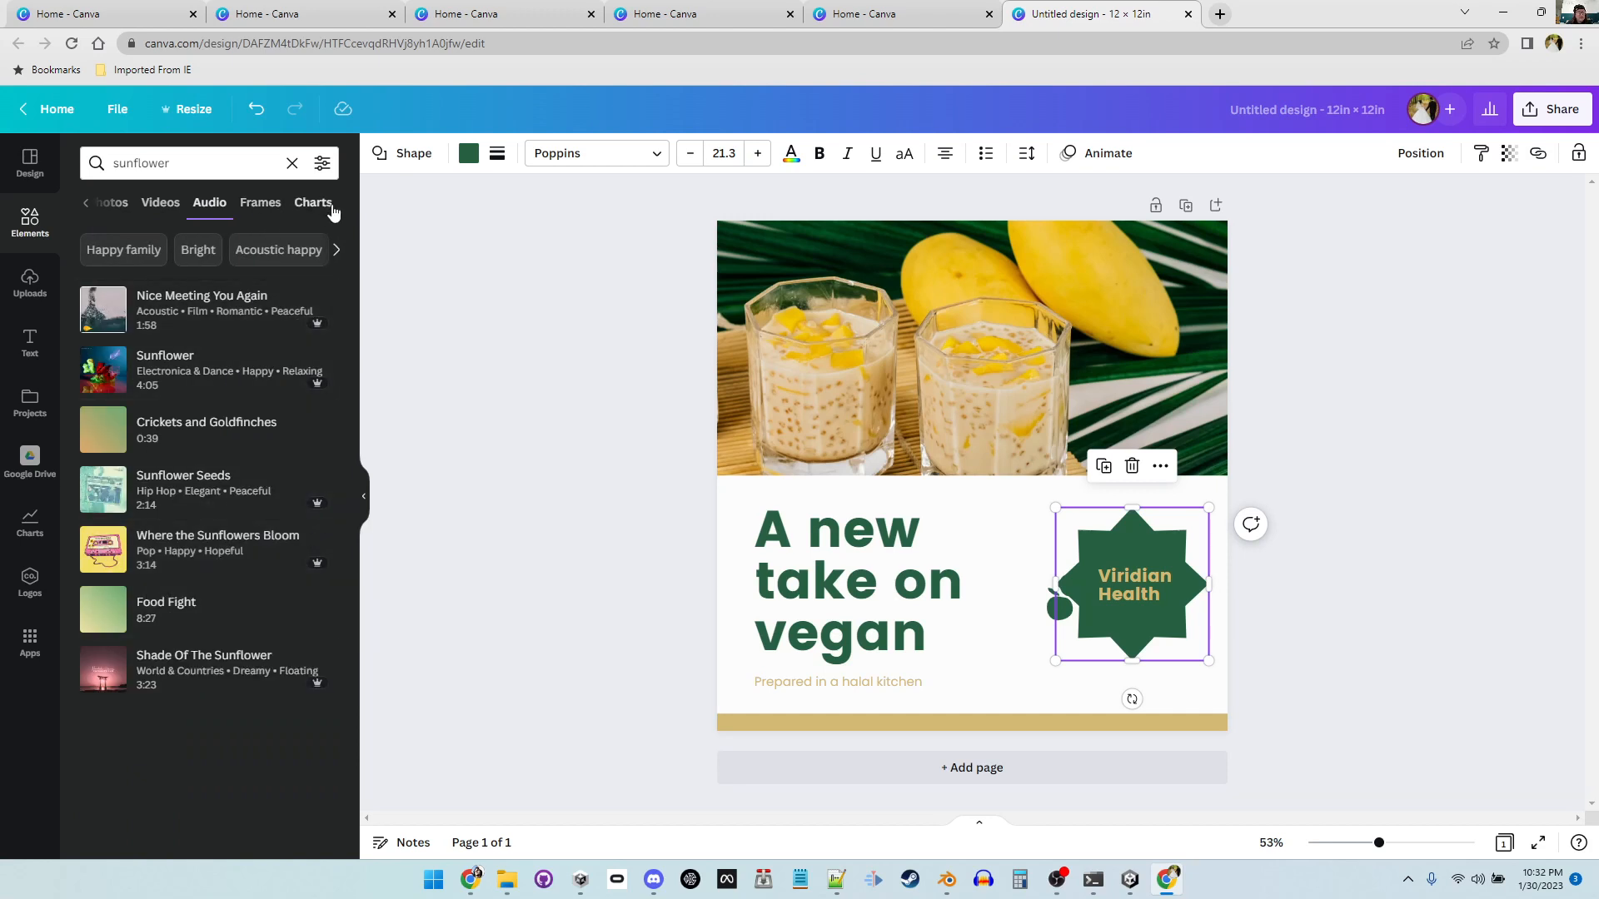
left_click(263, 206)
left_click(308, 206)
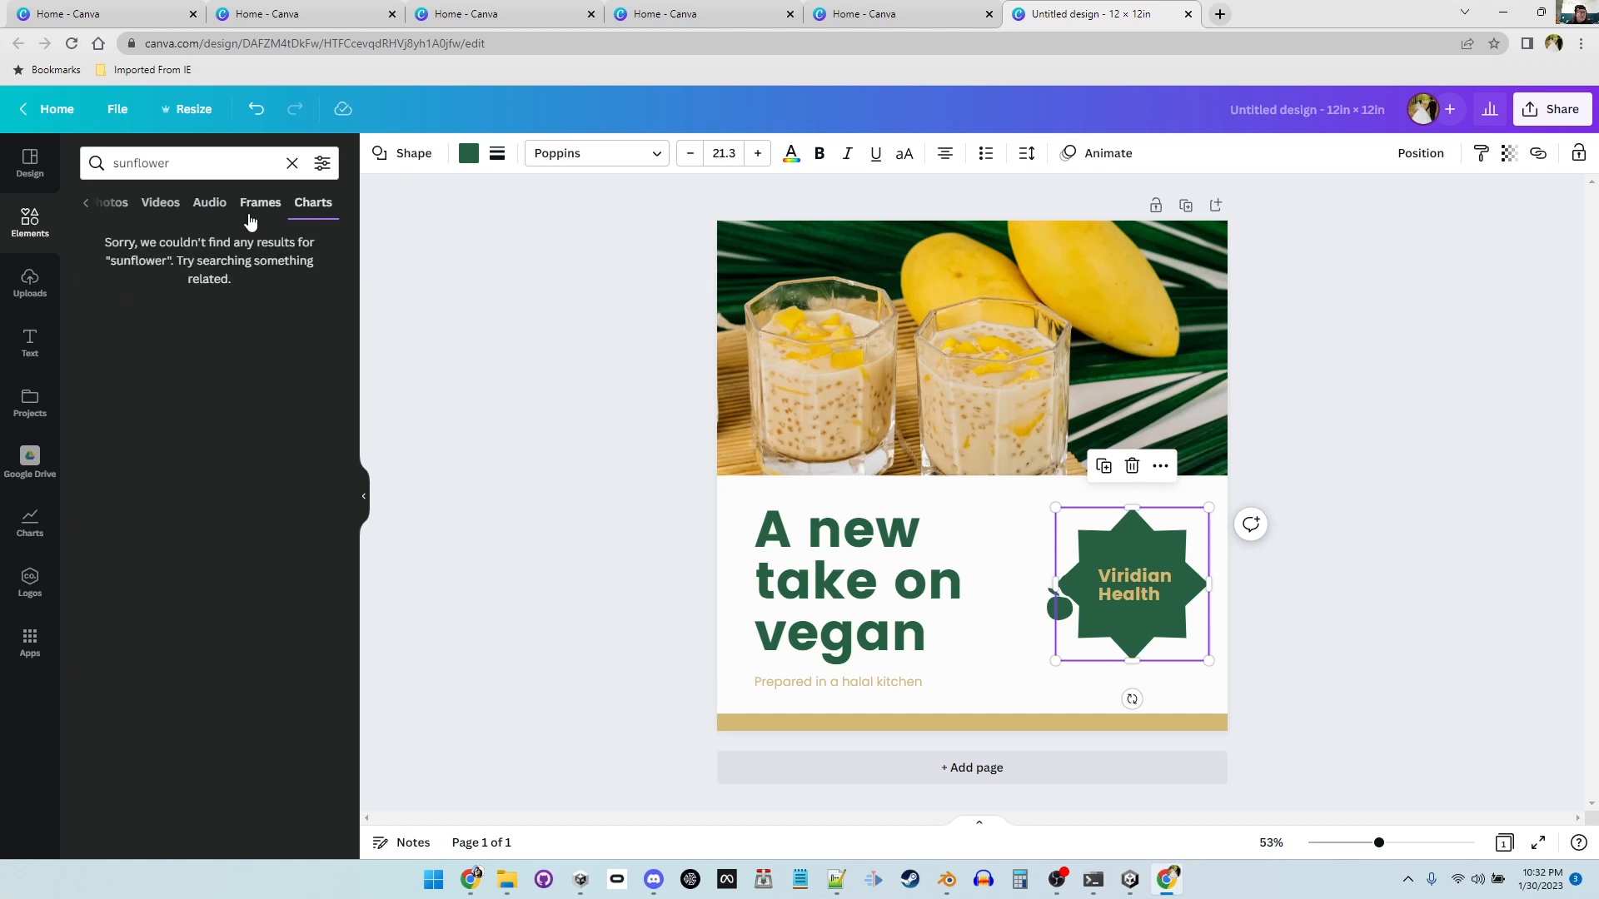
left_click(88, 205)
left_click(88, 205)
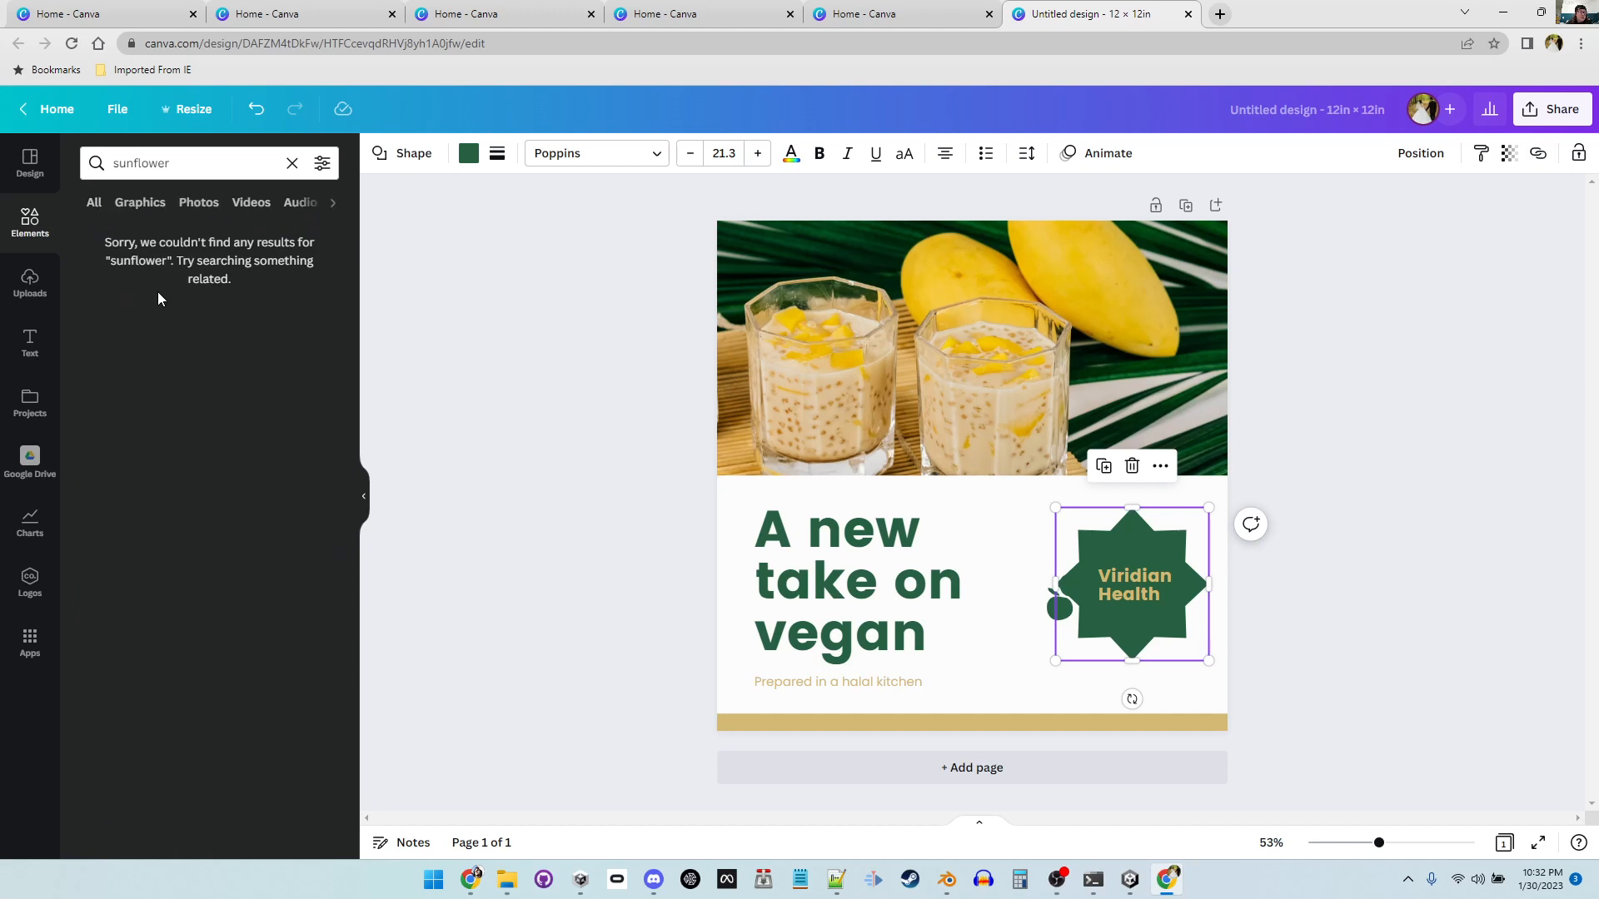
left_click(292, 162)
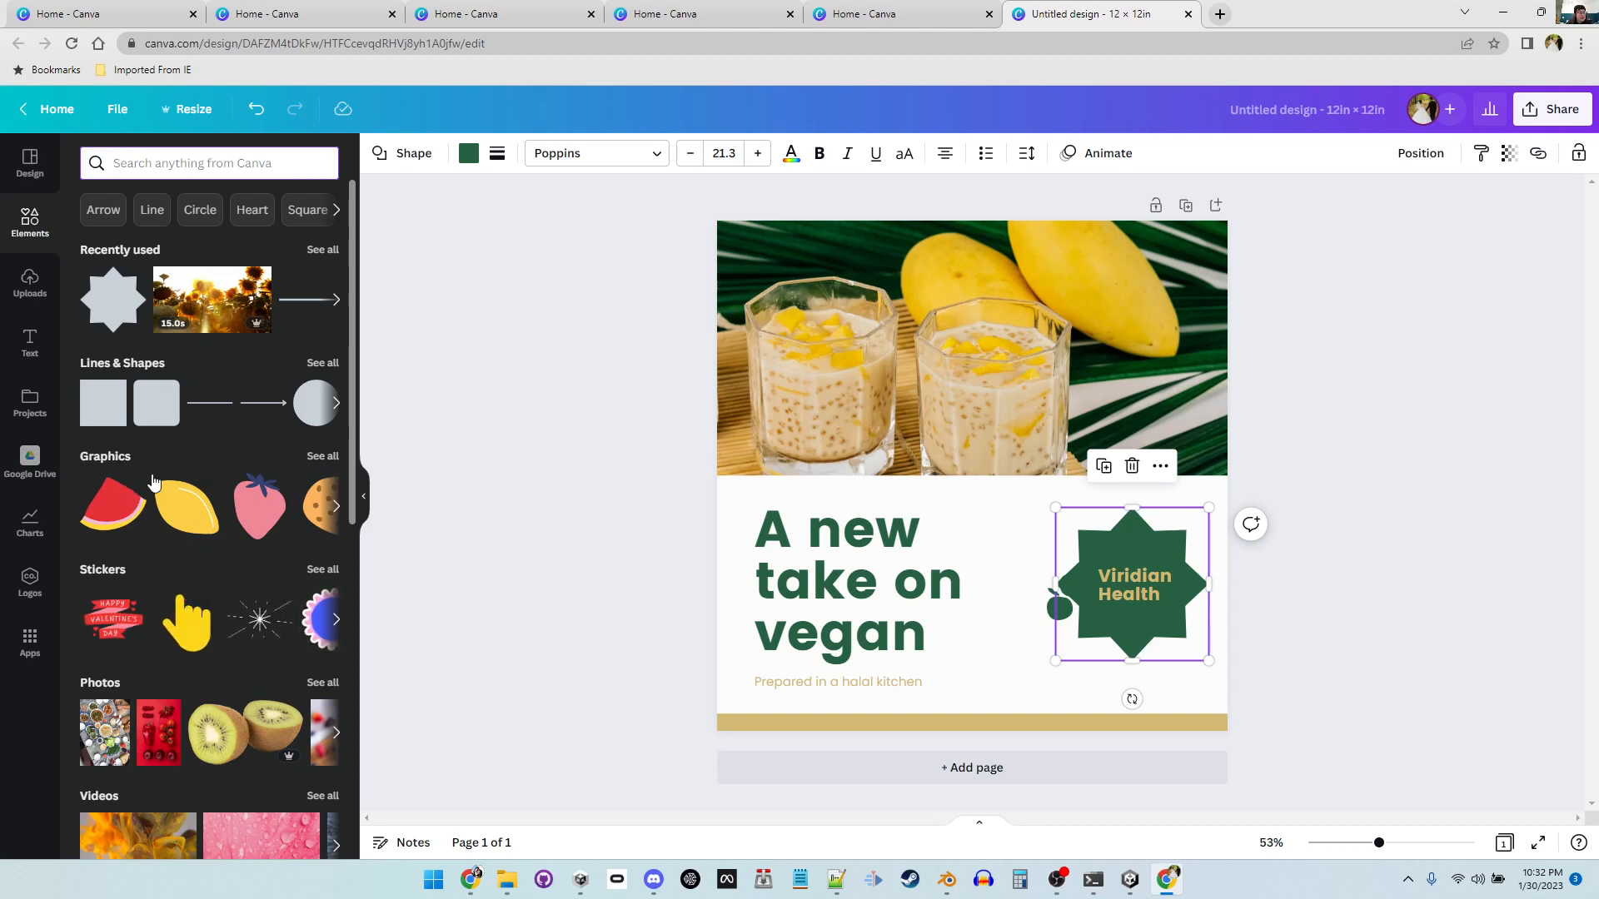
Step: Review the uploaded images, videos and audio
left_click(30, 283)
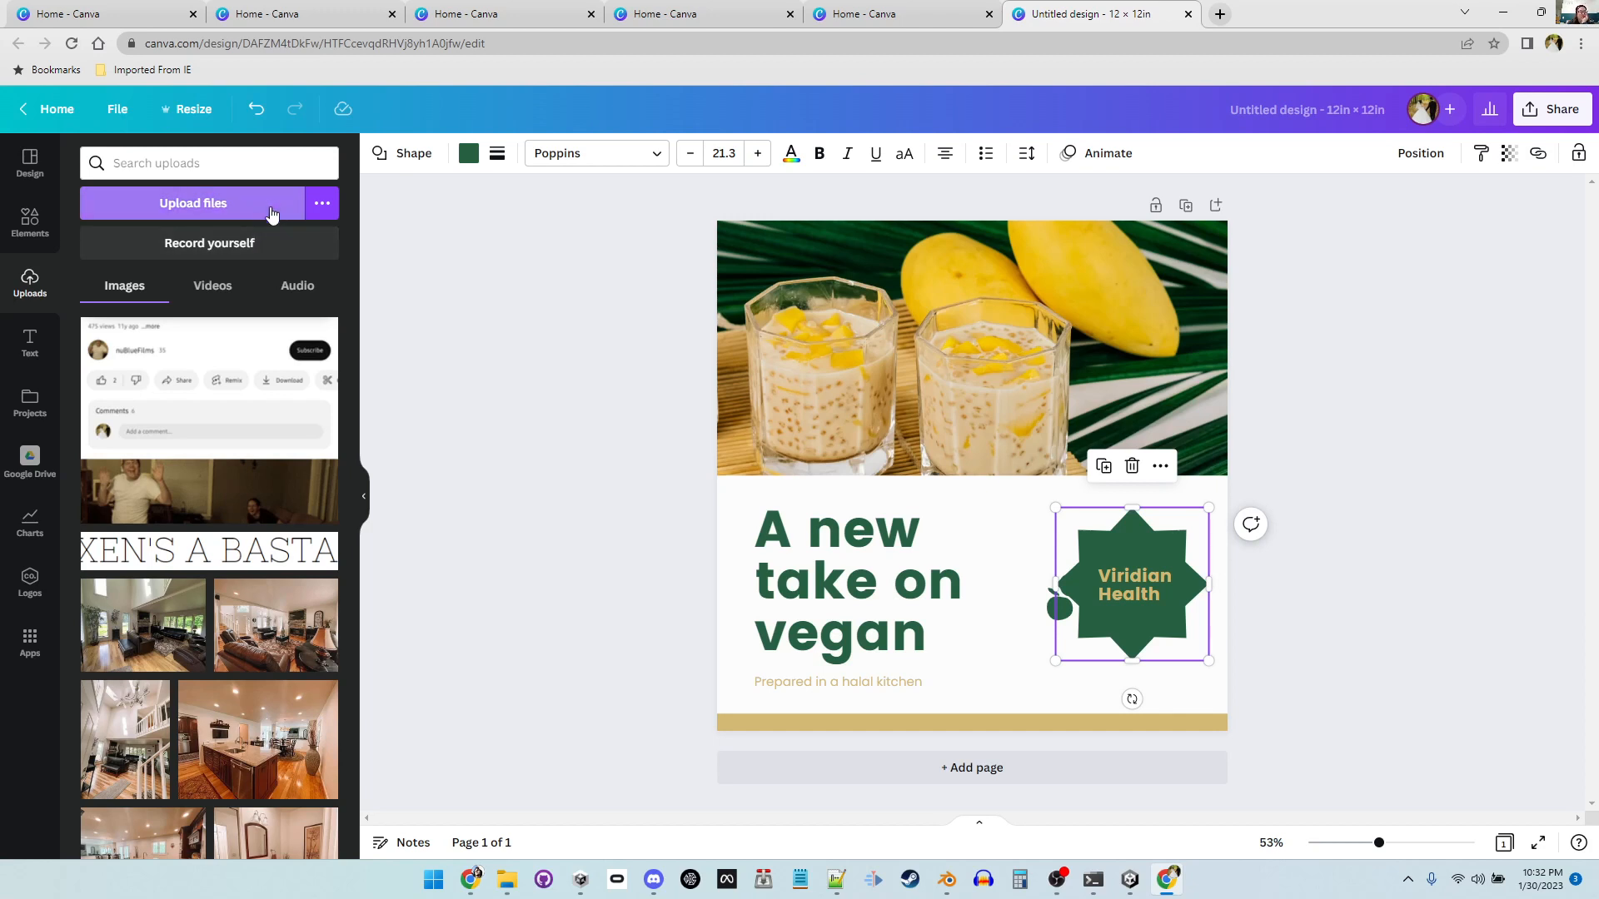
left_click(218, 287)
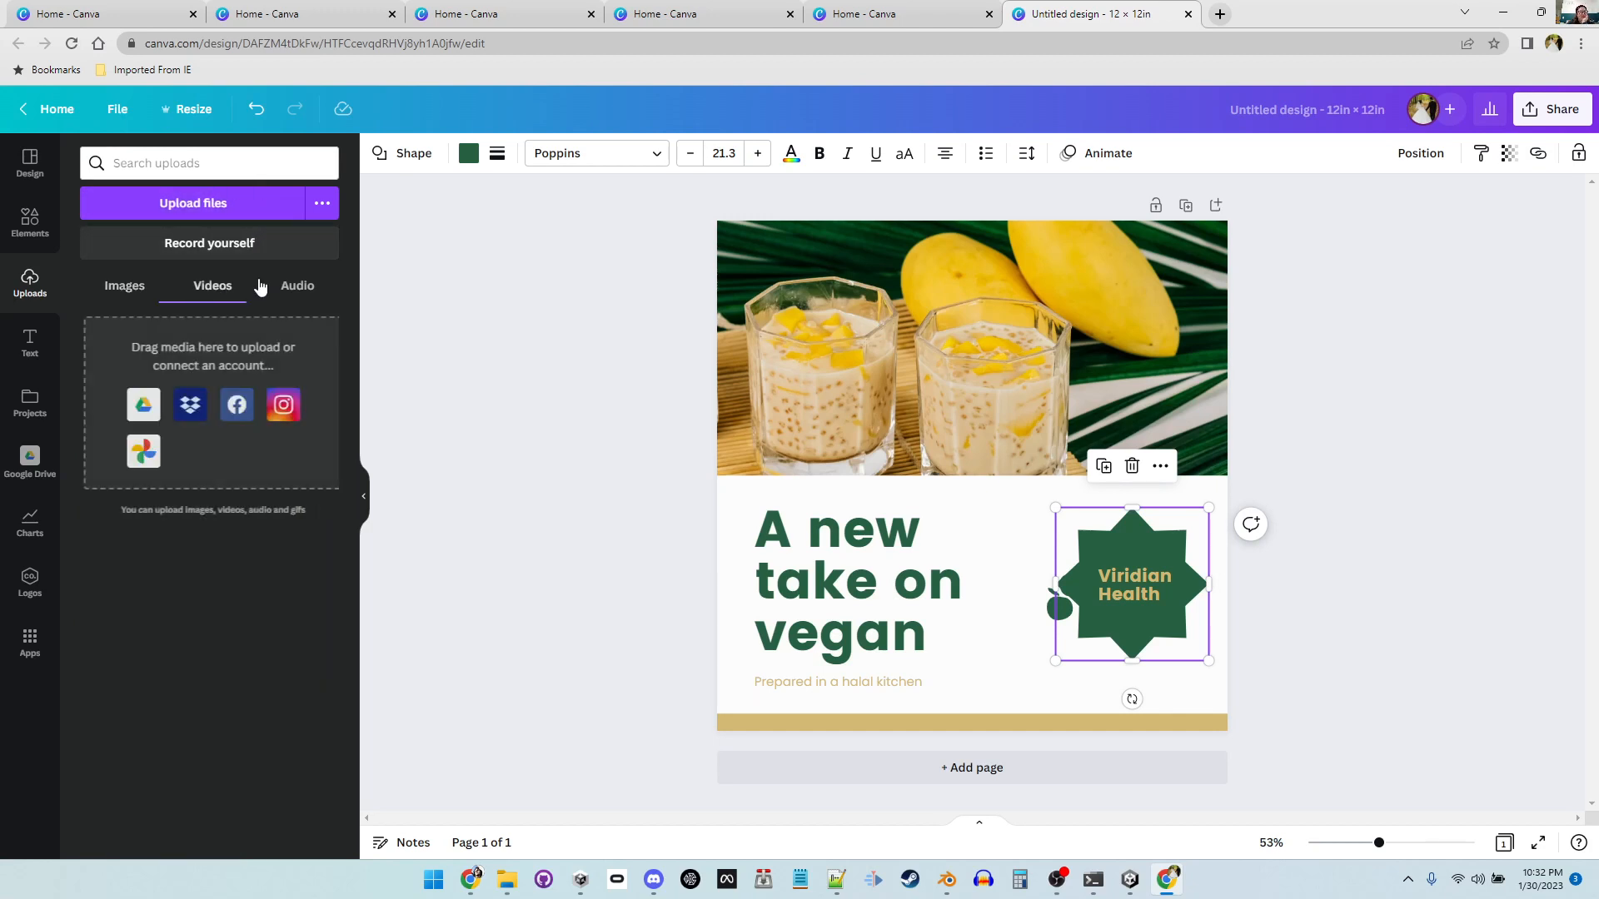
left_click(298, 287)
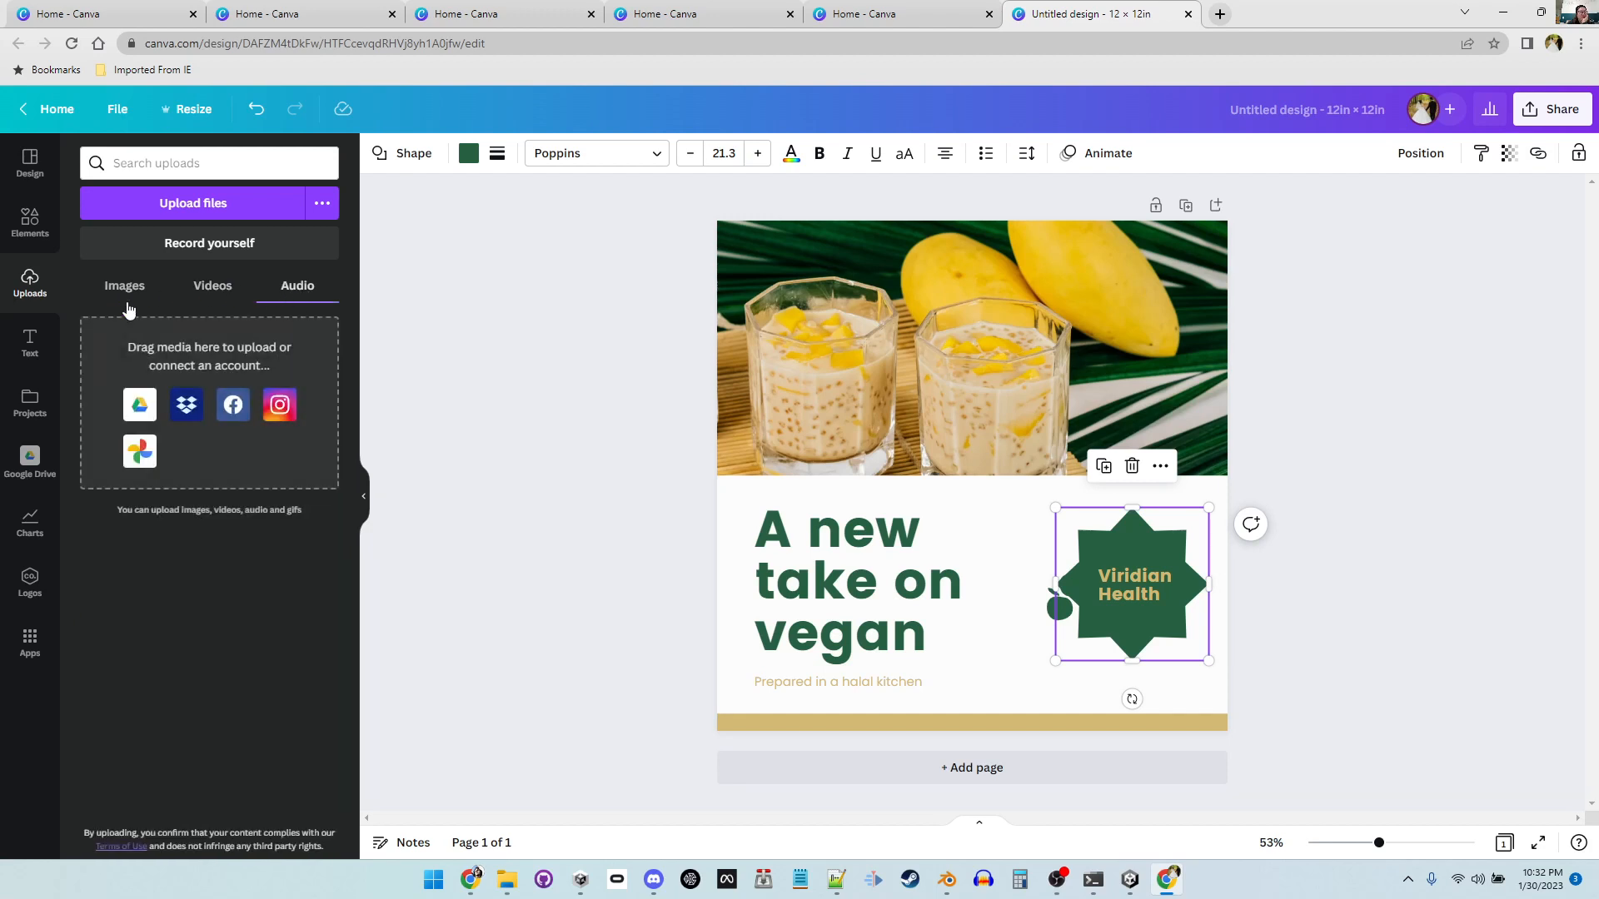
Step: Add a default heading text box and move it down onto the lower panel of the page
left_click(35, 356)
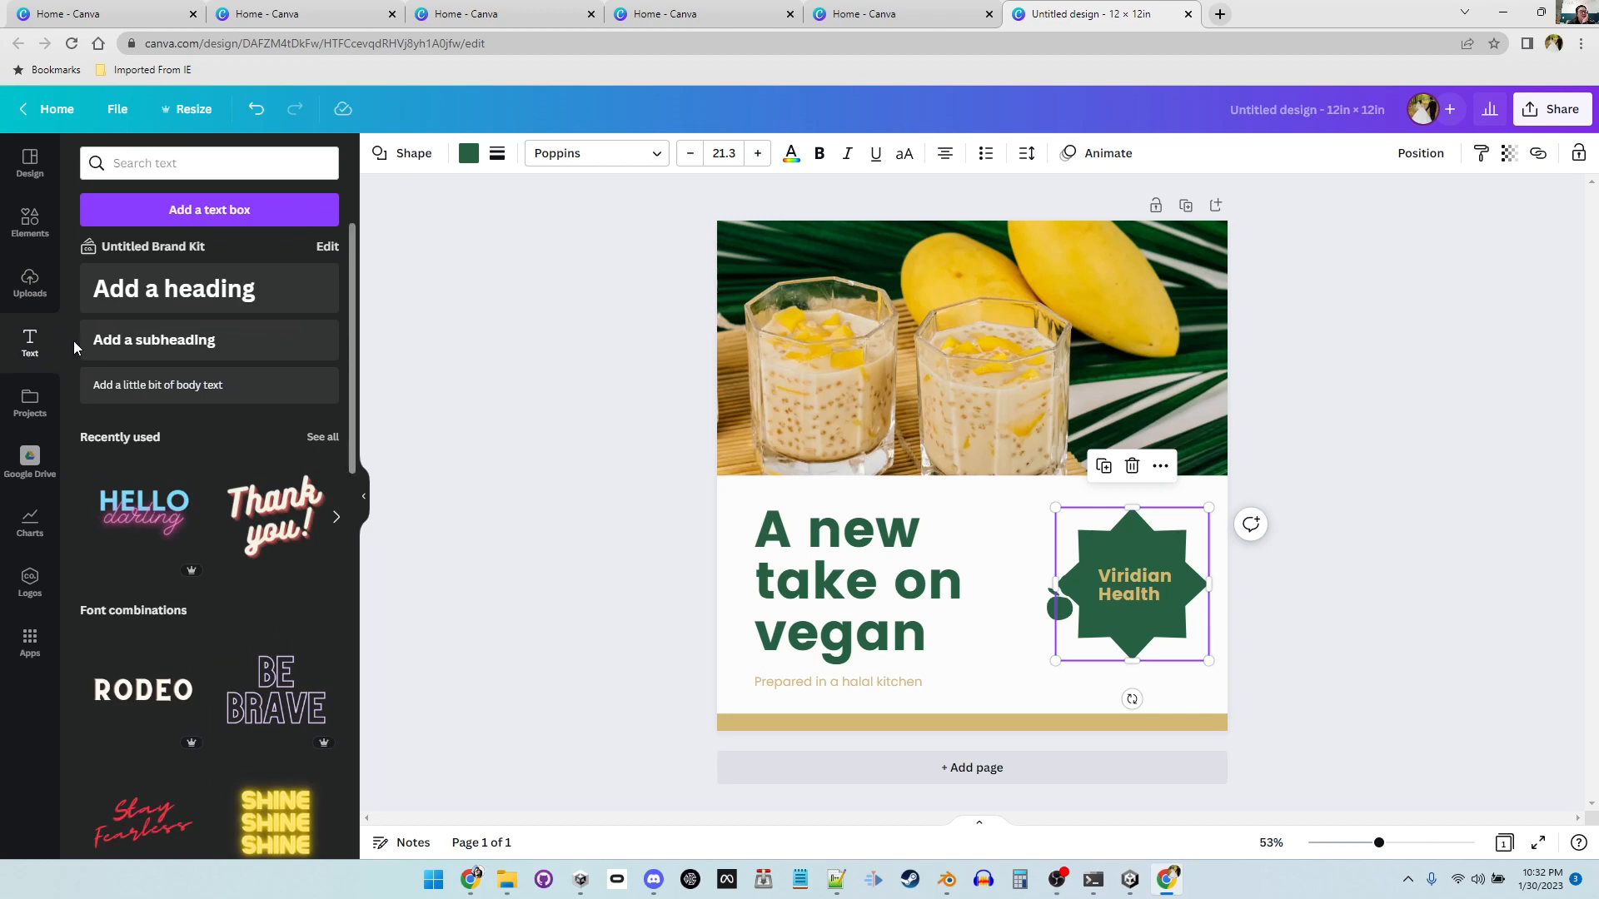
left_click(254, 298)
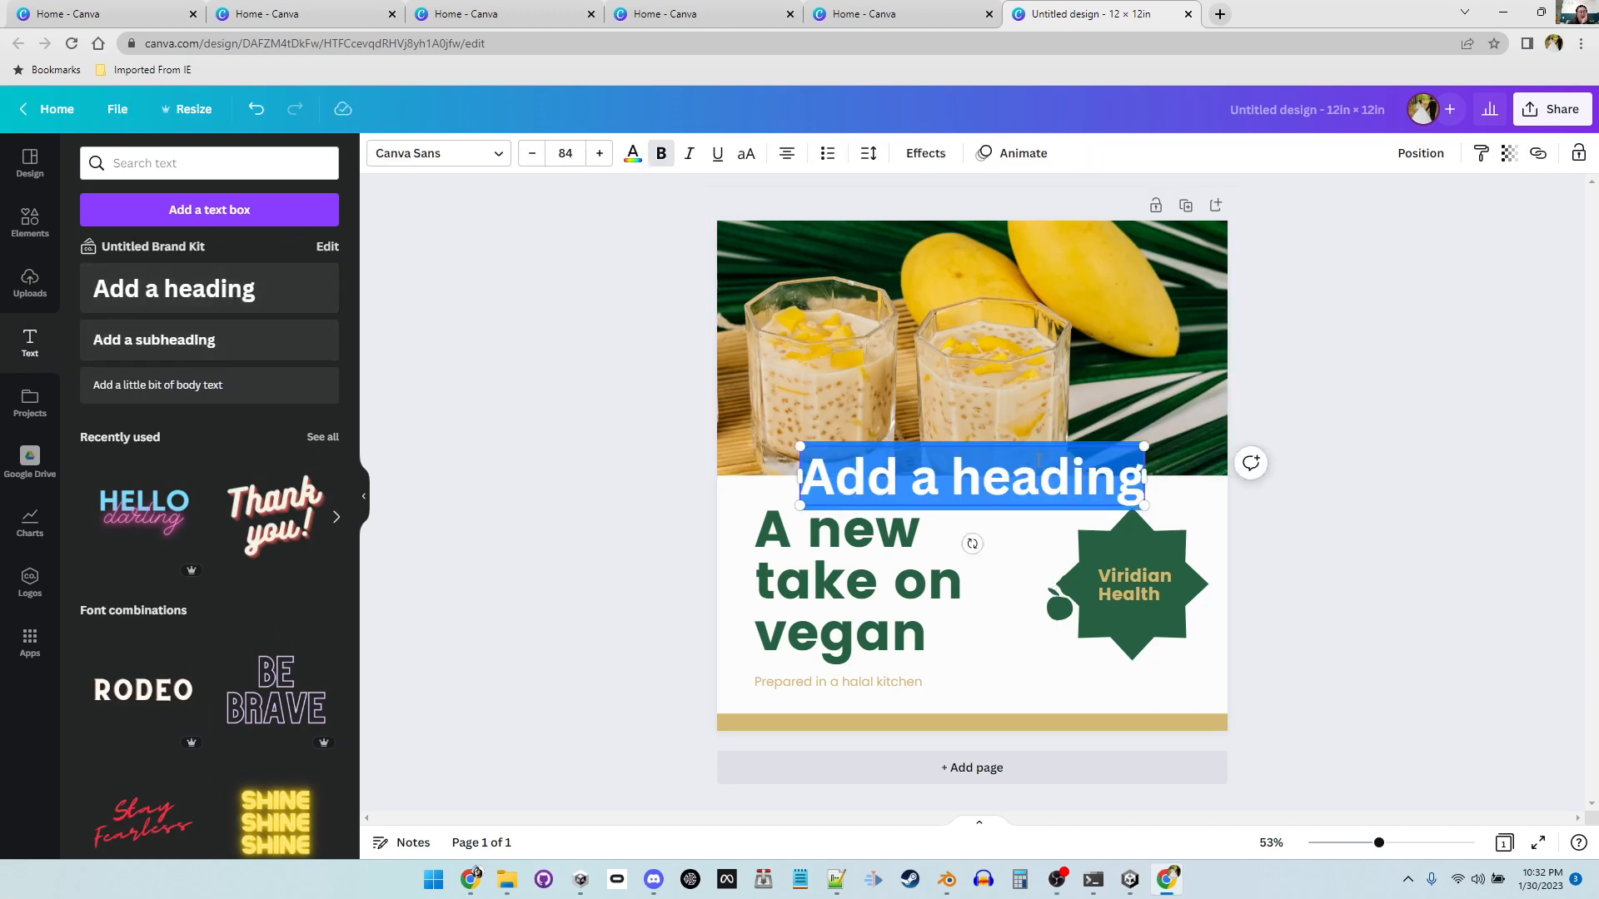
left_click(1041, 475)
left_click_drag(1043, 457, 1043, 624)
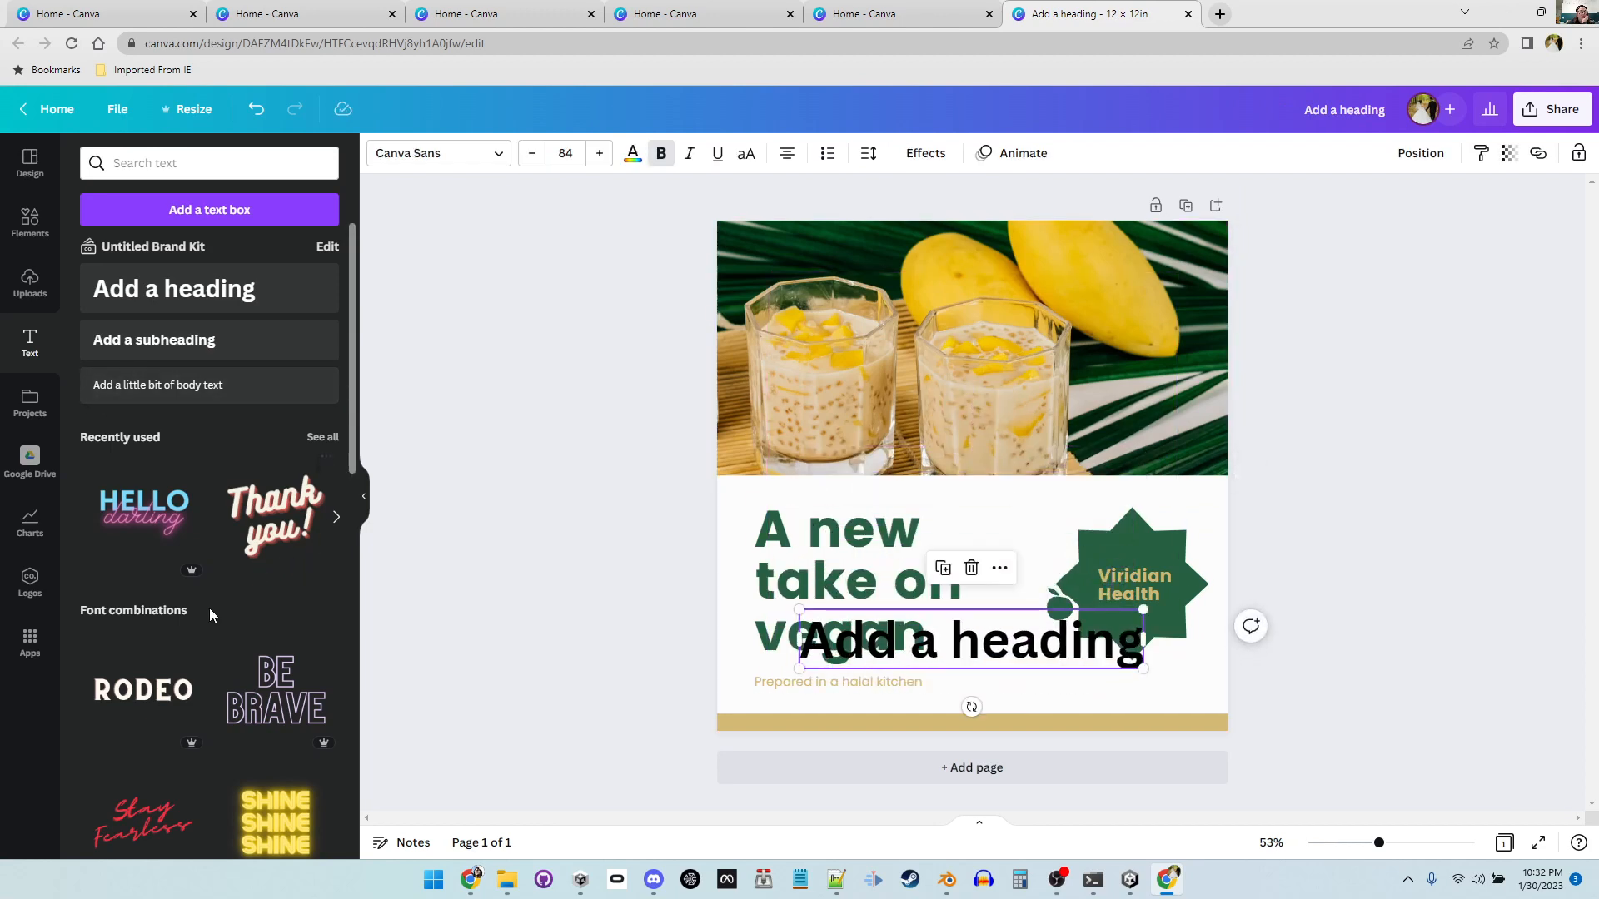
Step: Add the "Thank you!" font combination from the text styles to the page
scroll(209, 607, "down", 4)
scroll(210, 607, "down", 1)
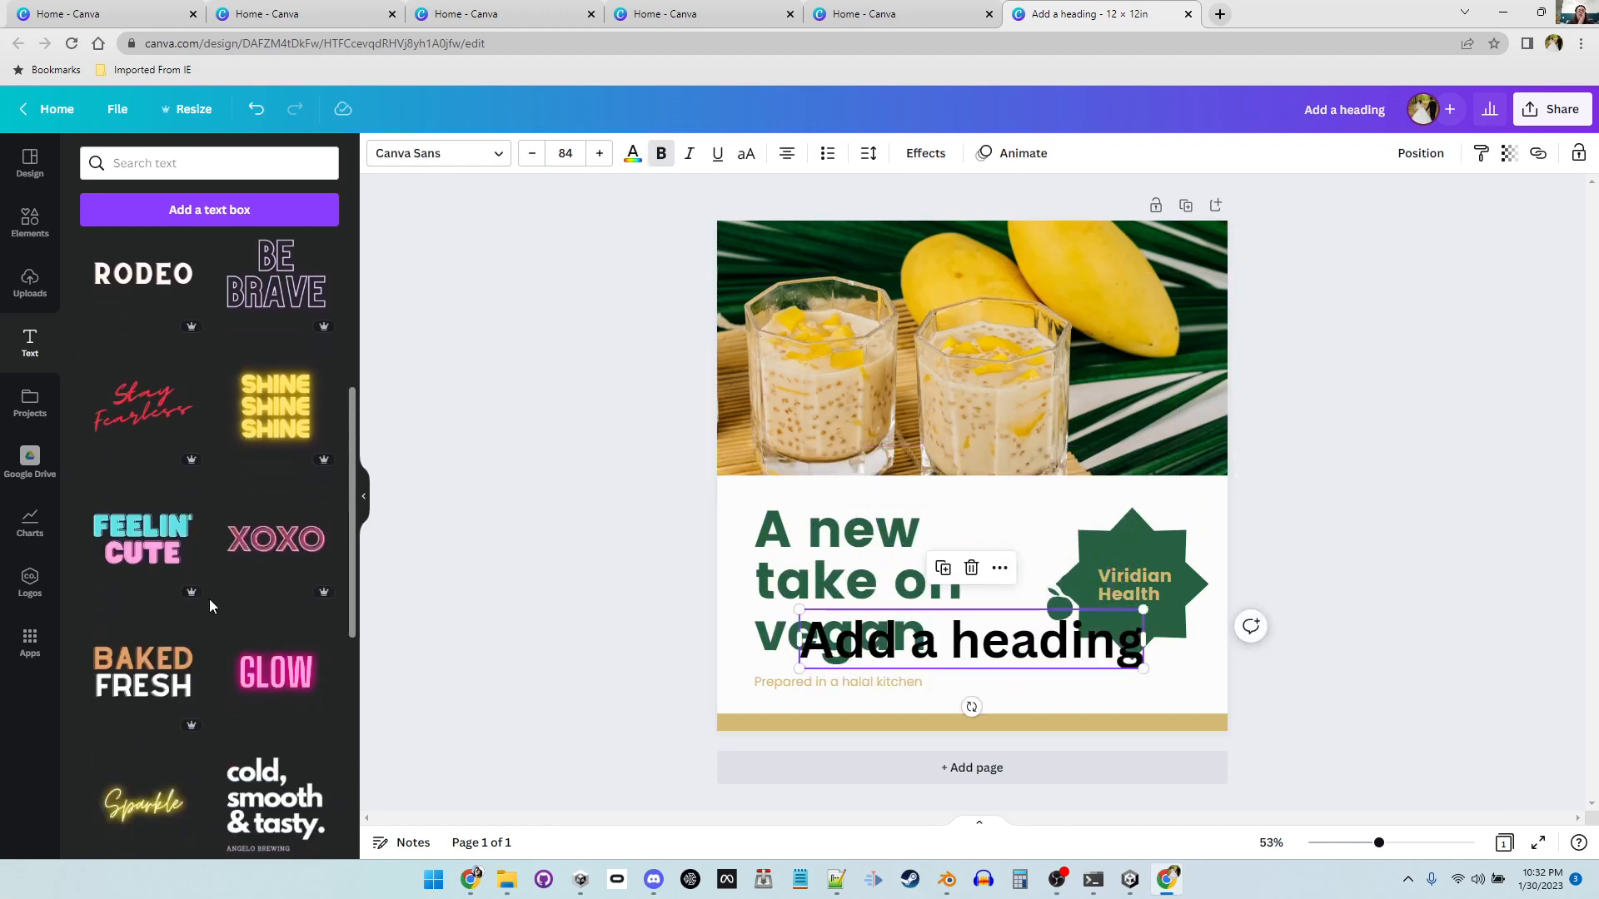
scroll(218, 621, "down", 6)
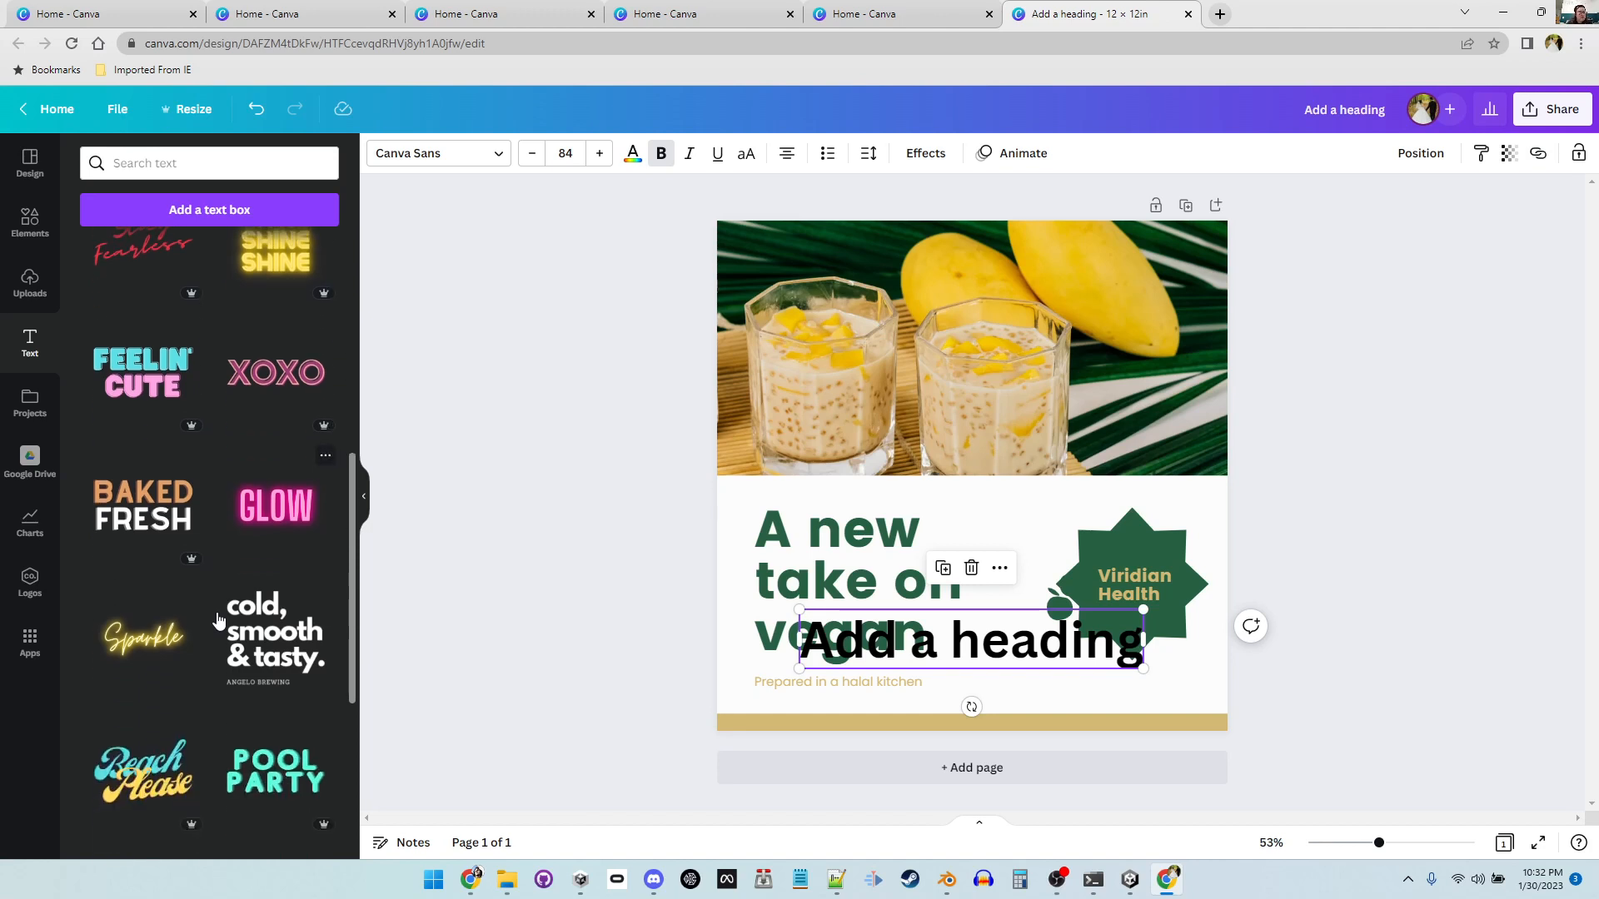
scroll(219, 621, "down", 5)
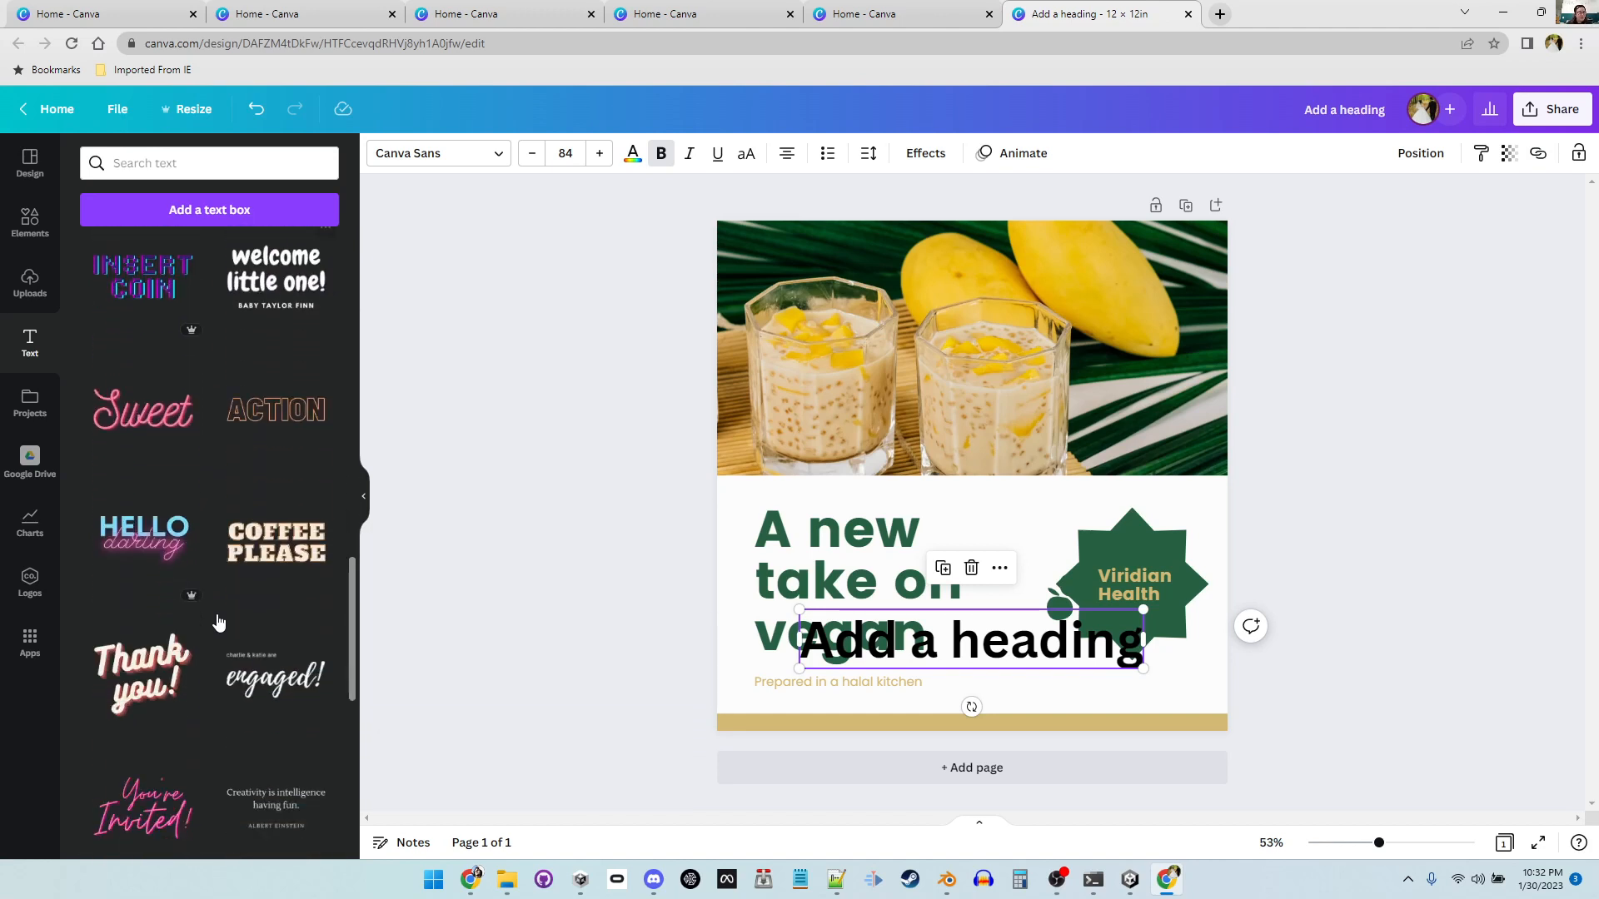
scroll(218, 625, "down", 2)
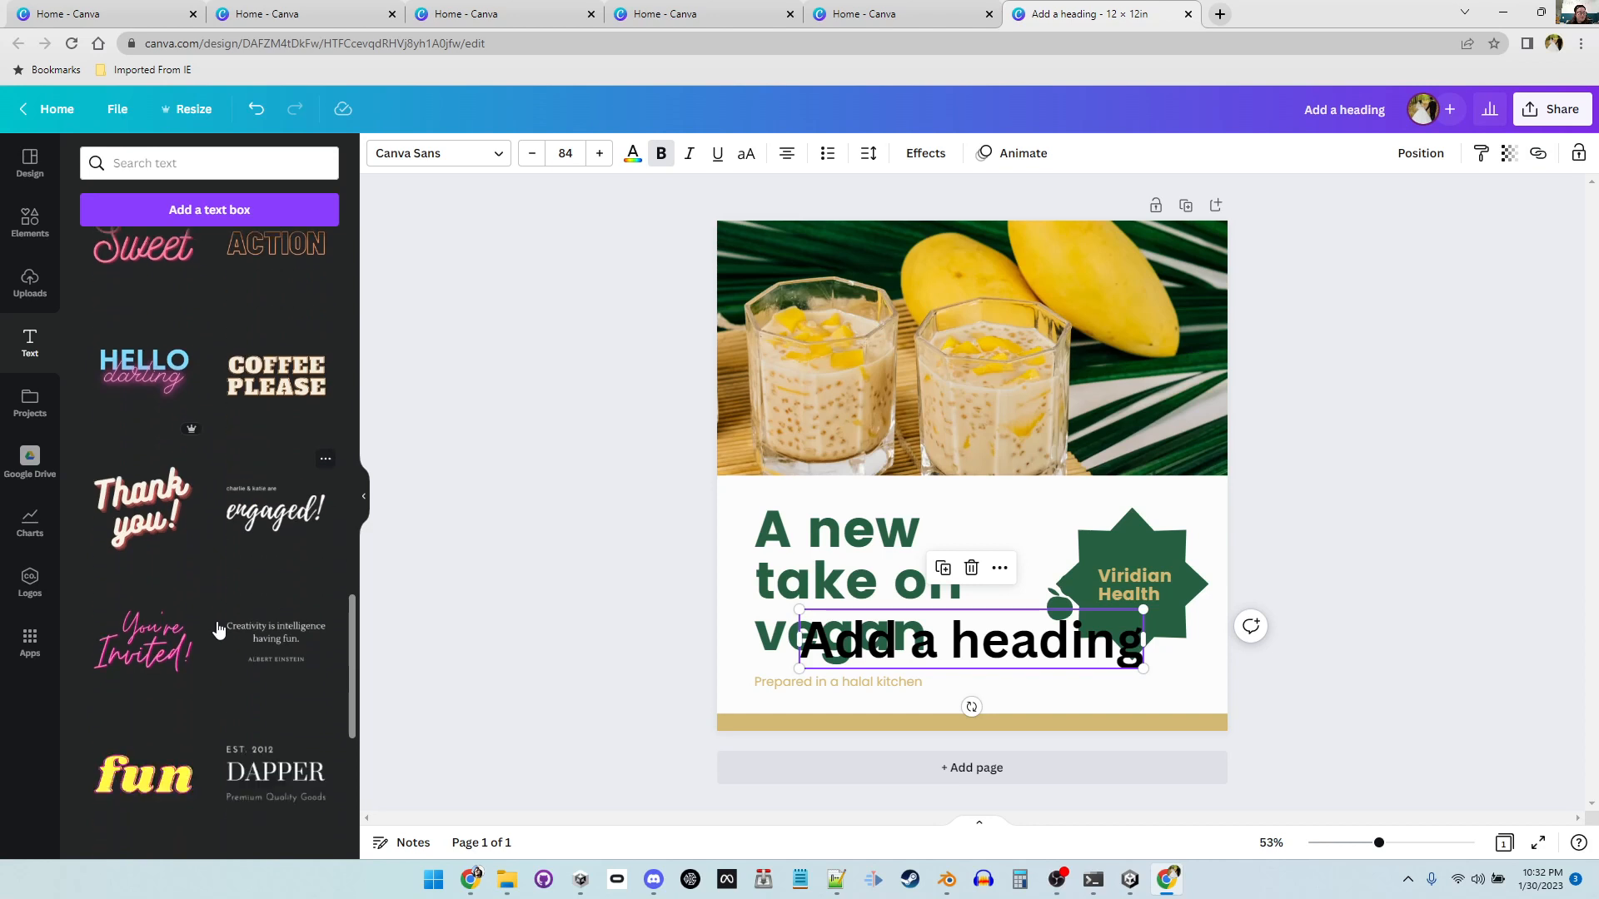
left_click(145, 500)
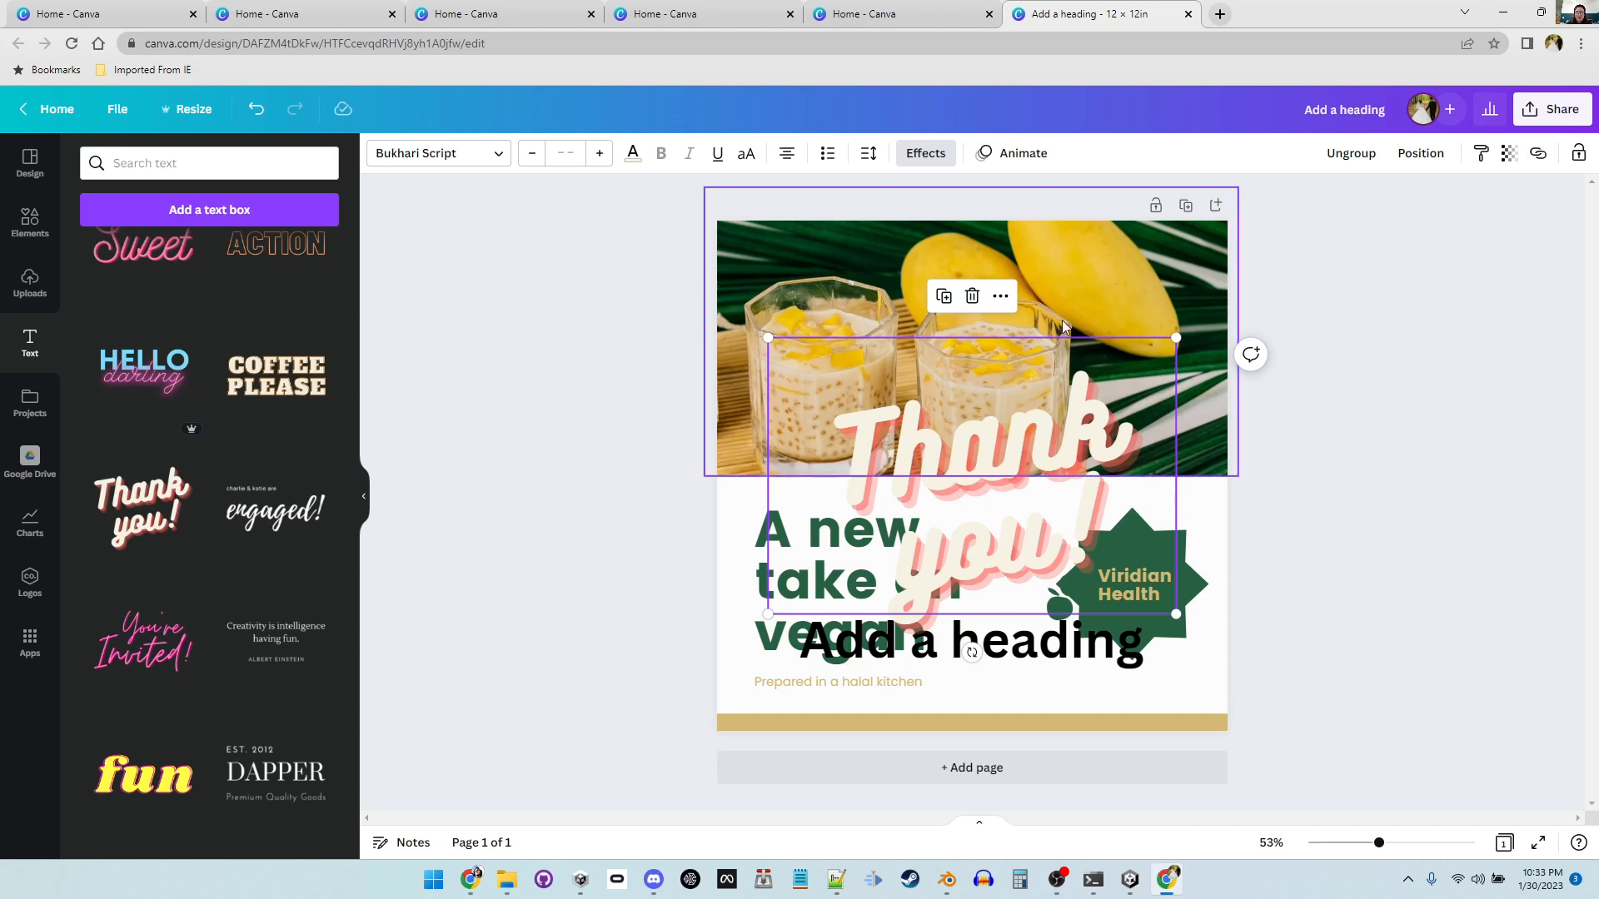
Step: Delete the mango dessert photo at the top of the page
left_click(1089, 303)
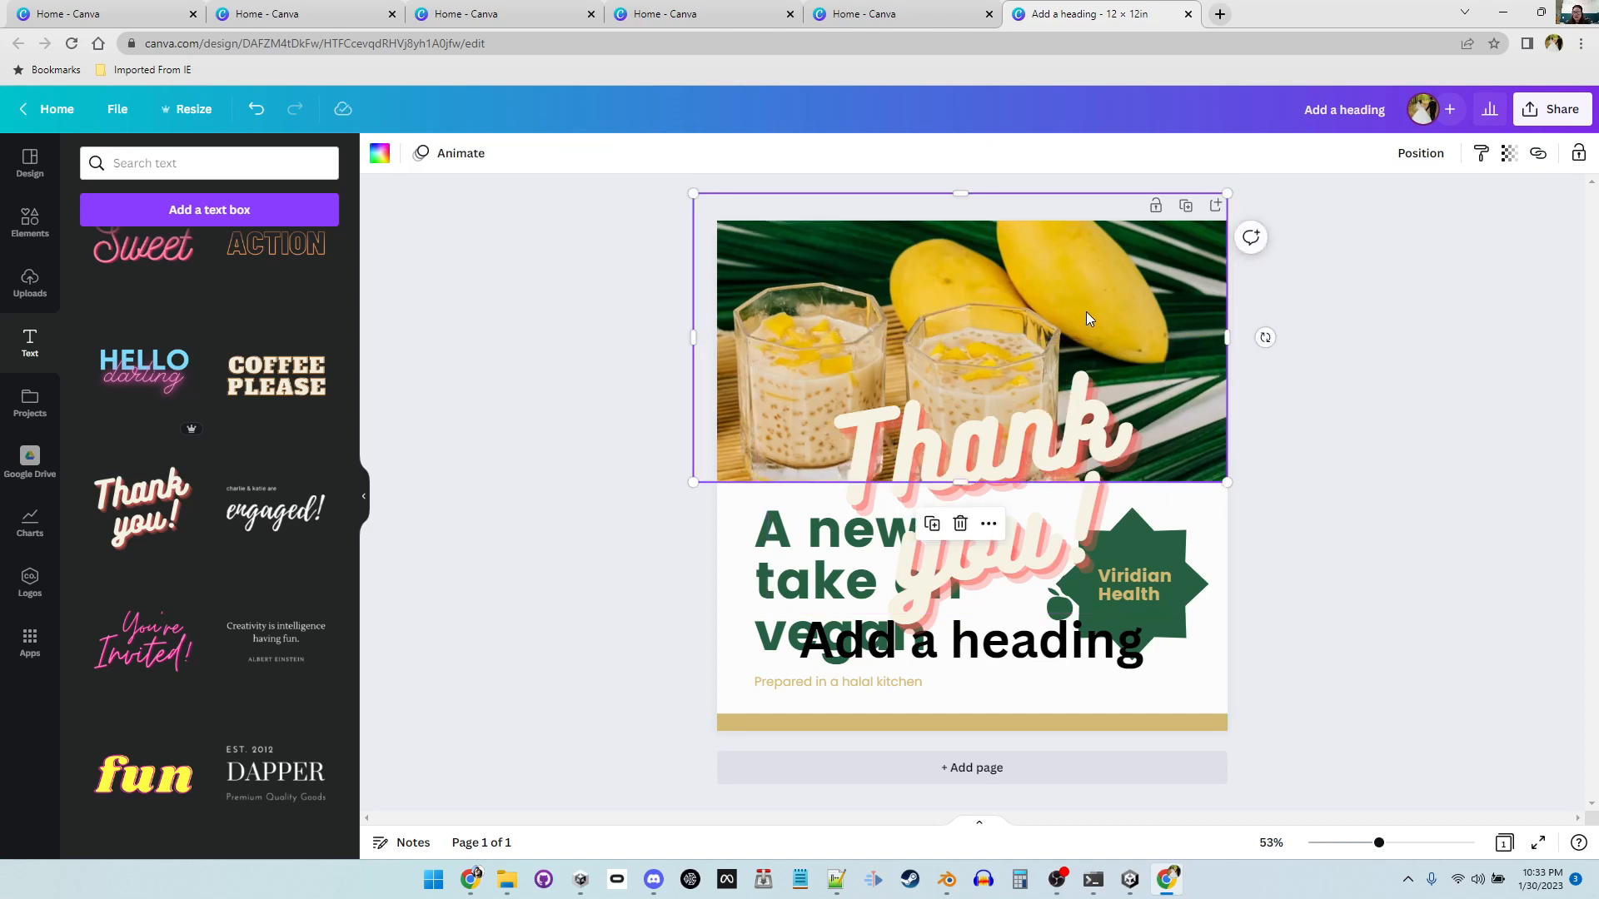
key("Delete")
Step: Delete the "A new take on vegan" heading together with the added heading text box
left_click(844, 575)
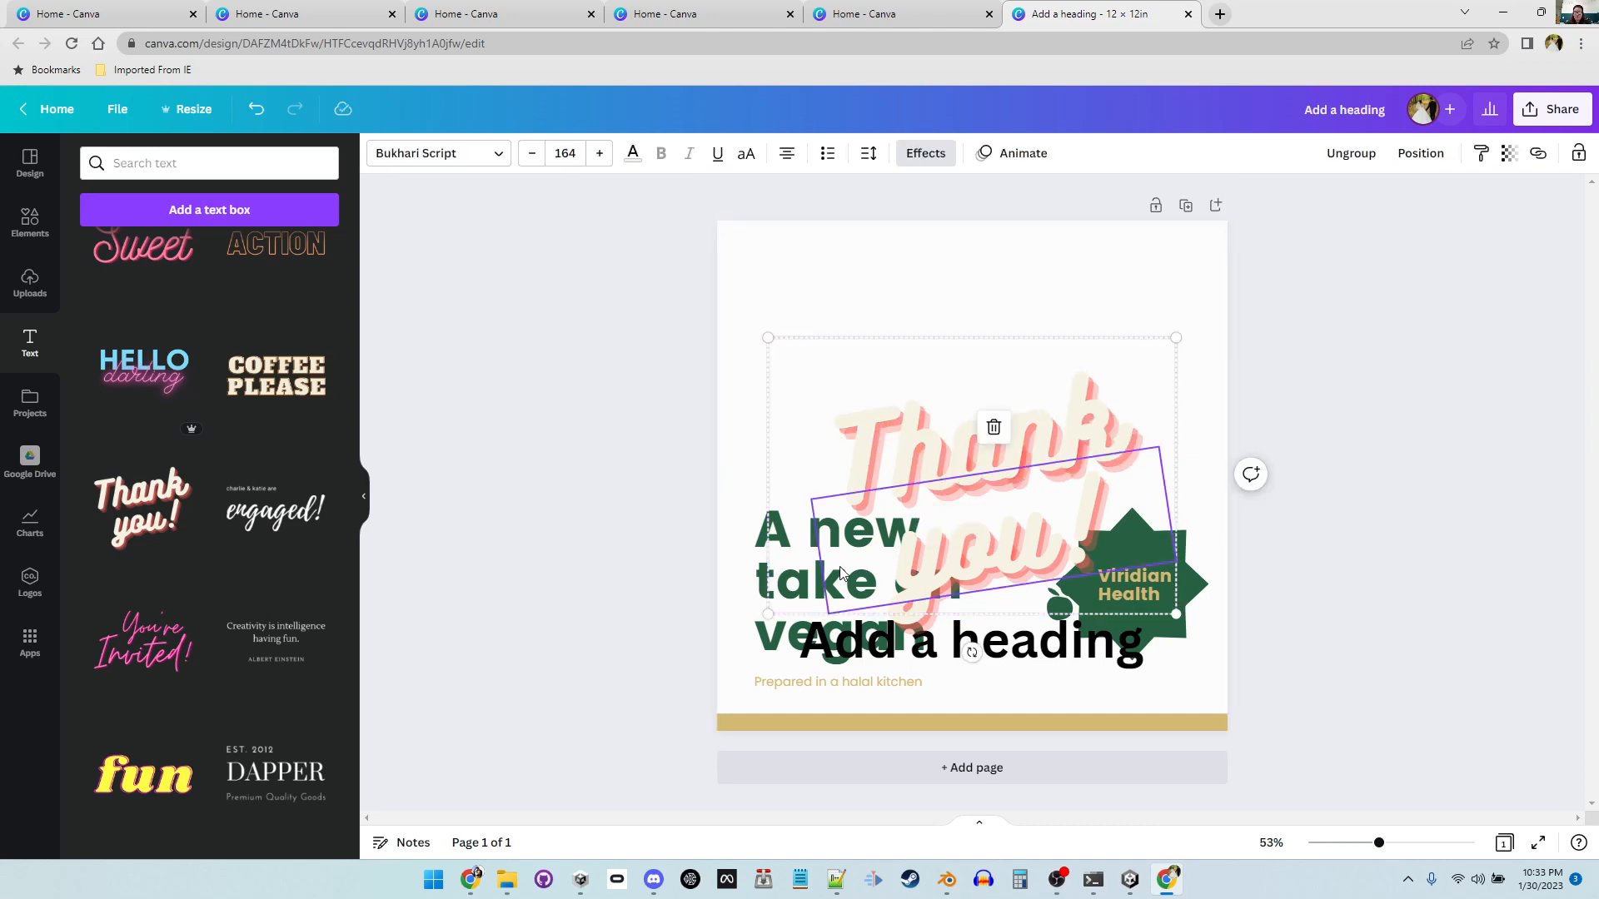
left_click(809, 654)
key("Delete")
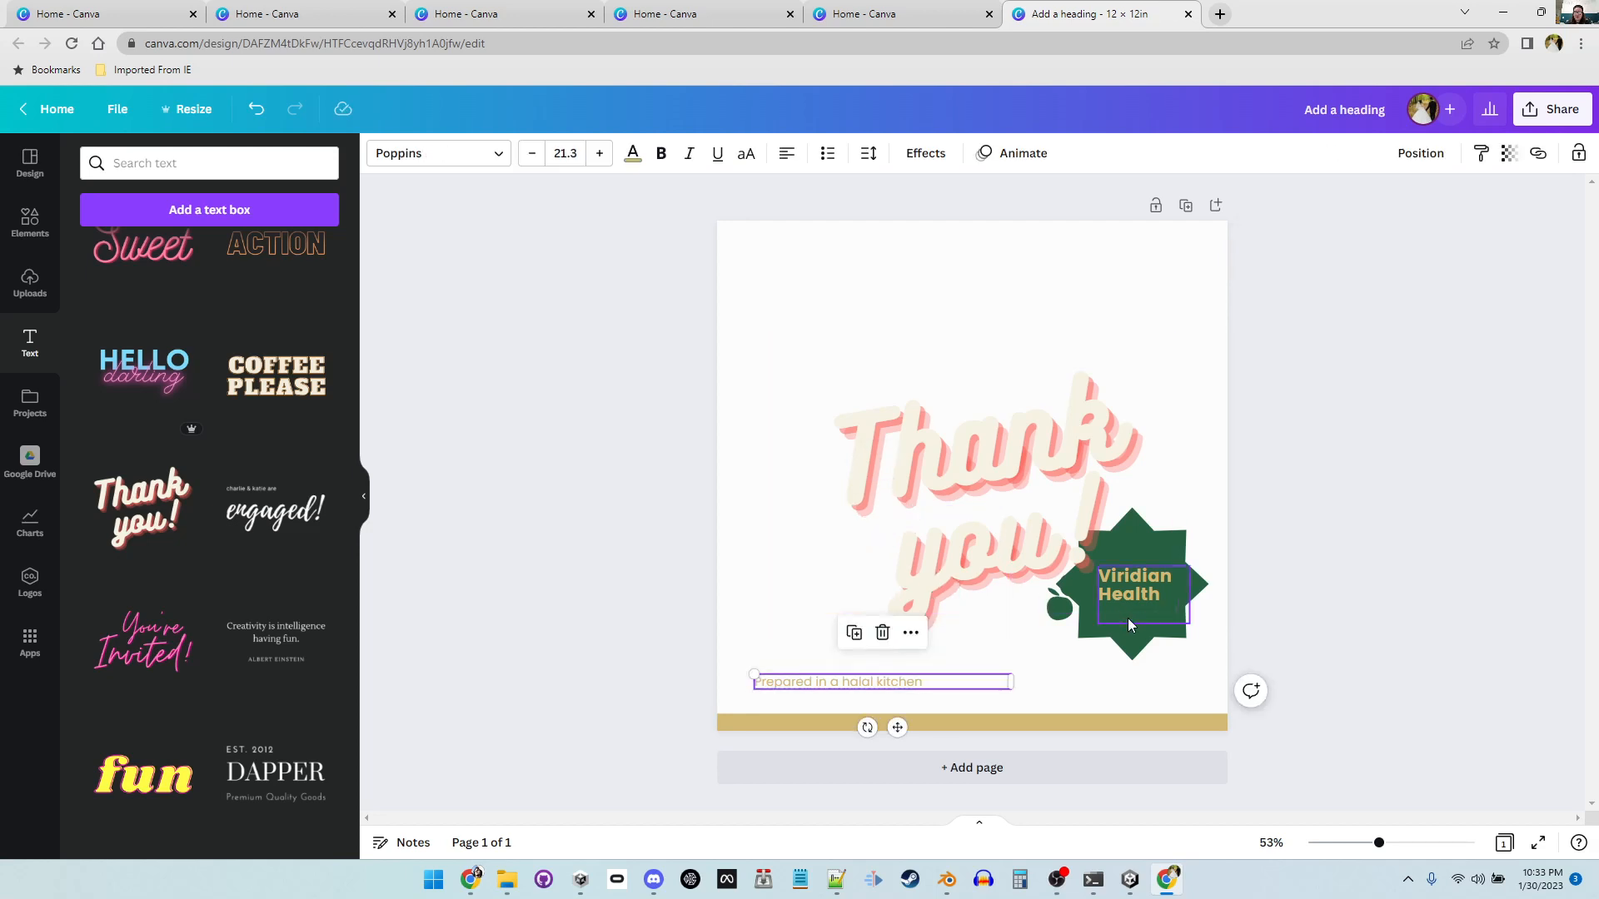
Step: Delete the eight-point star shape and the Viridian Health Food Co. logo text
left_click(1127, 618)
key("Delete")
left_click(1157, 593)
left_click(1157, 593)
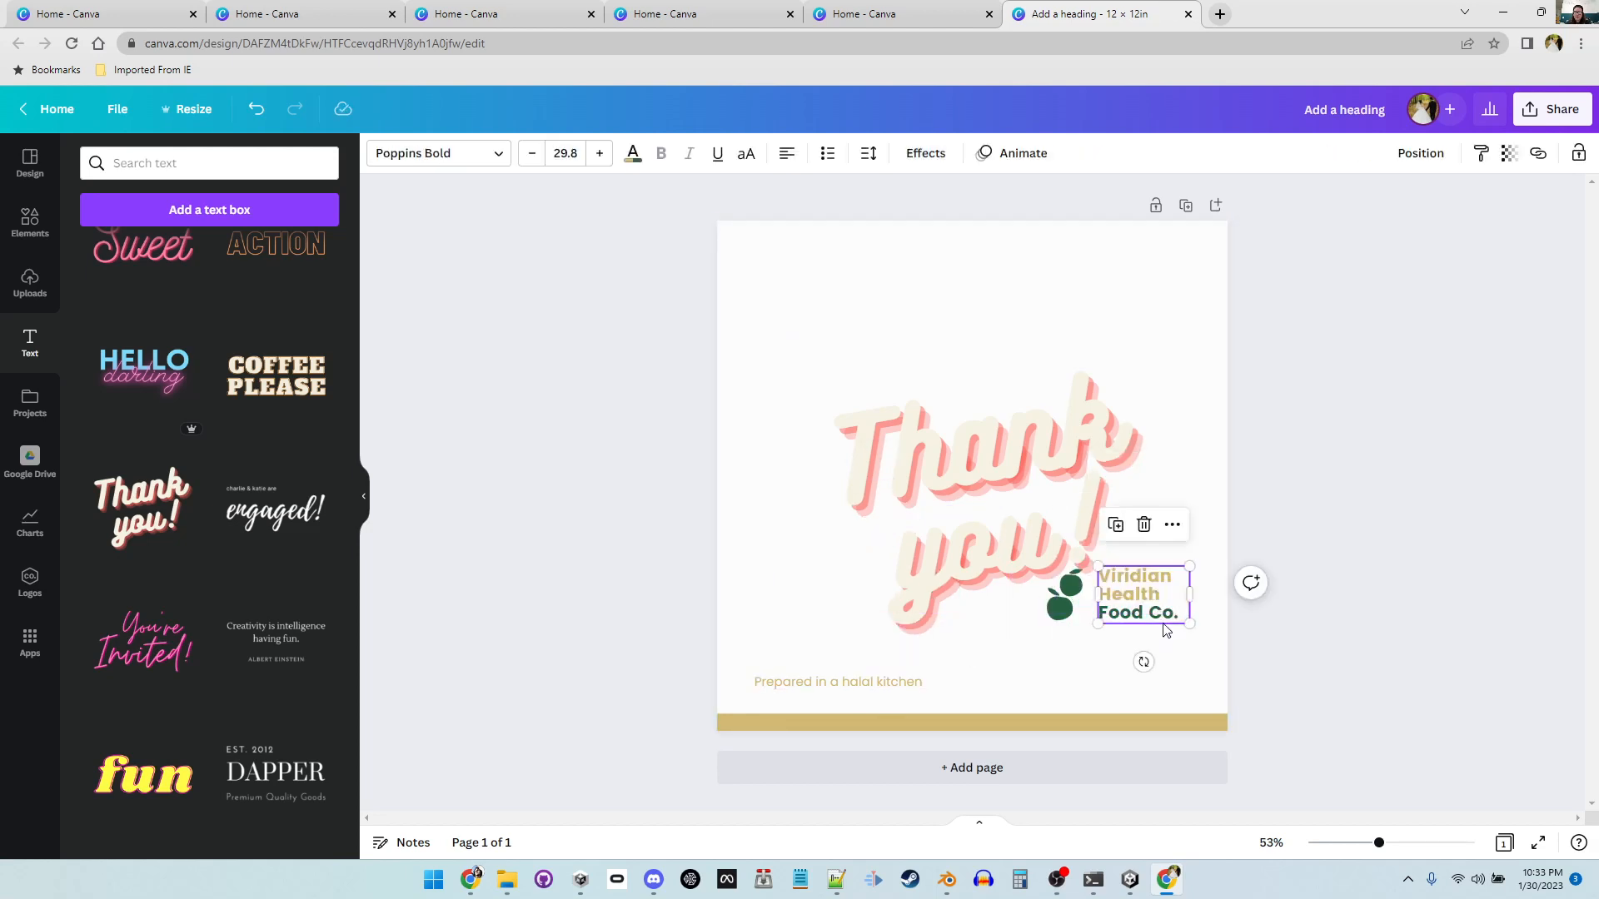
key("Delete")
Step: Delete the remaining green apple logo graphic
left_click(1070, 599)
left_click(1068, 636)
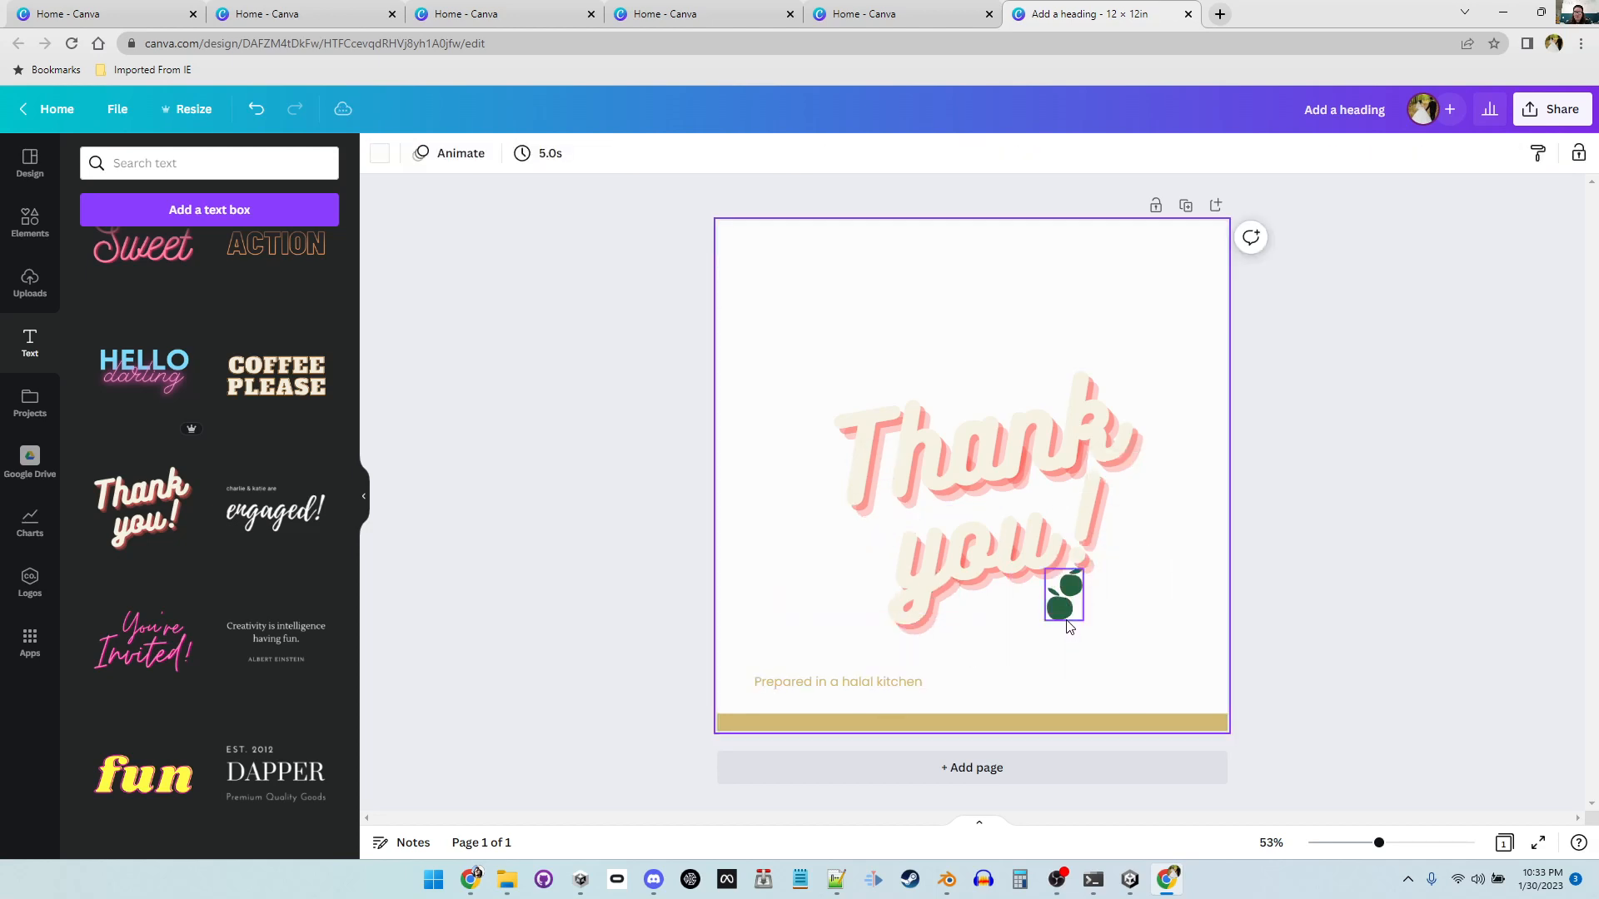
left_click(1064, 616)
left_click(1063, 617)
key("Delete")
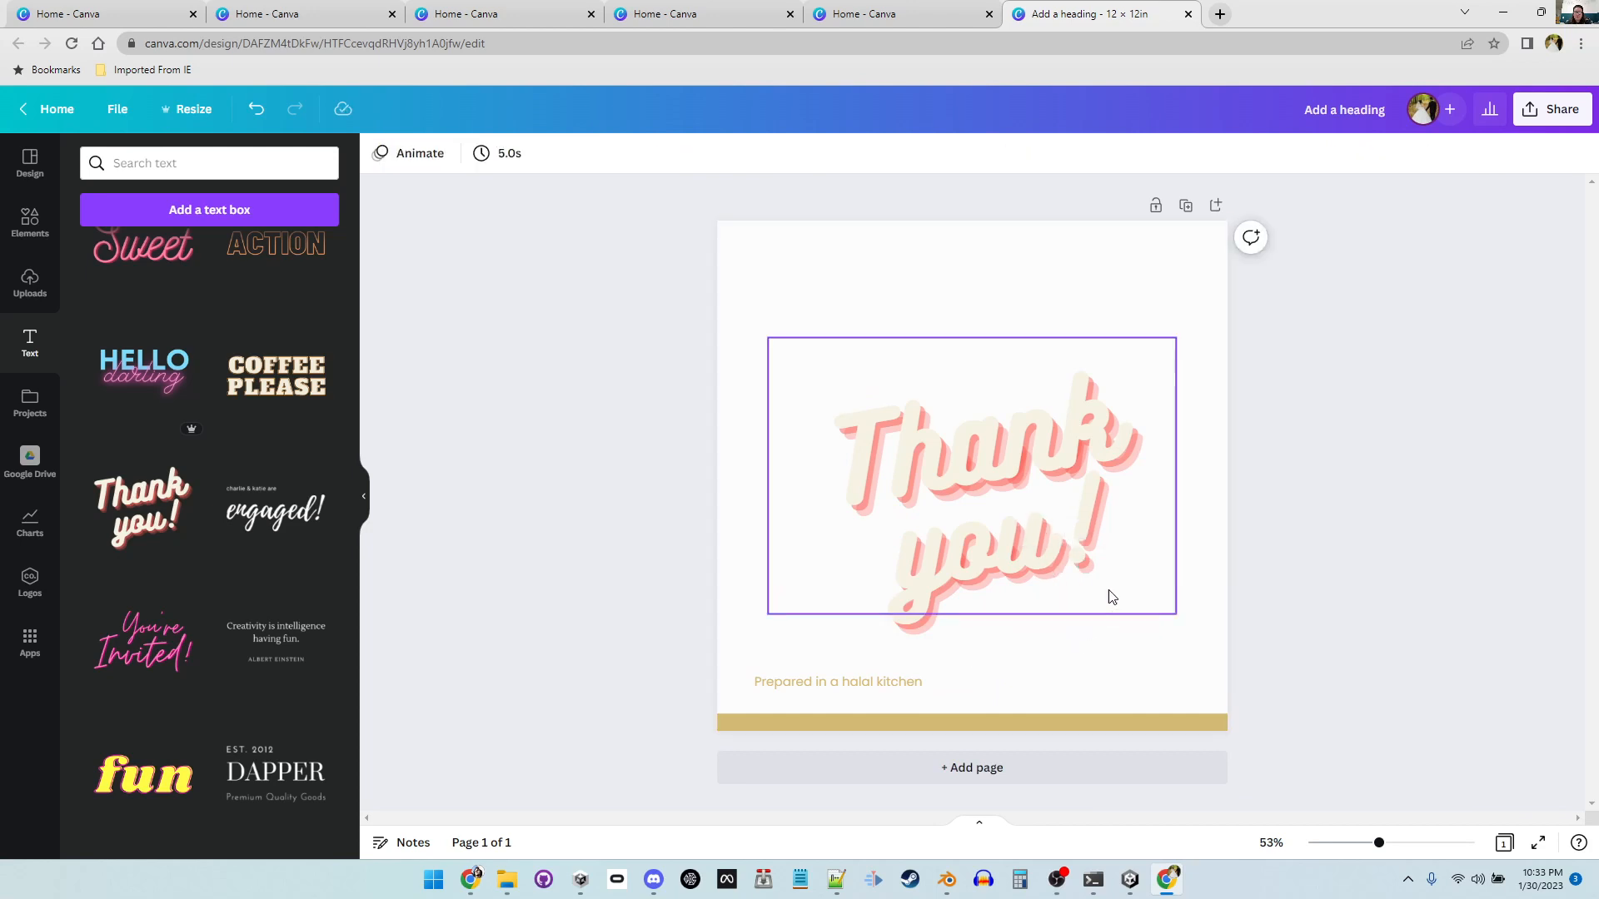
Step: Move the "Thank you!" text group up slightly and color both "Thank" and "you!" maroon from the brand palette
left_click(1022, 480)
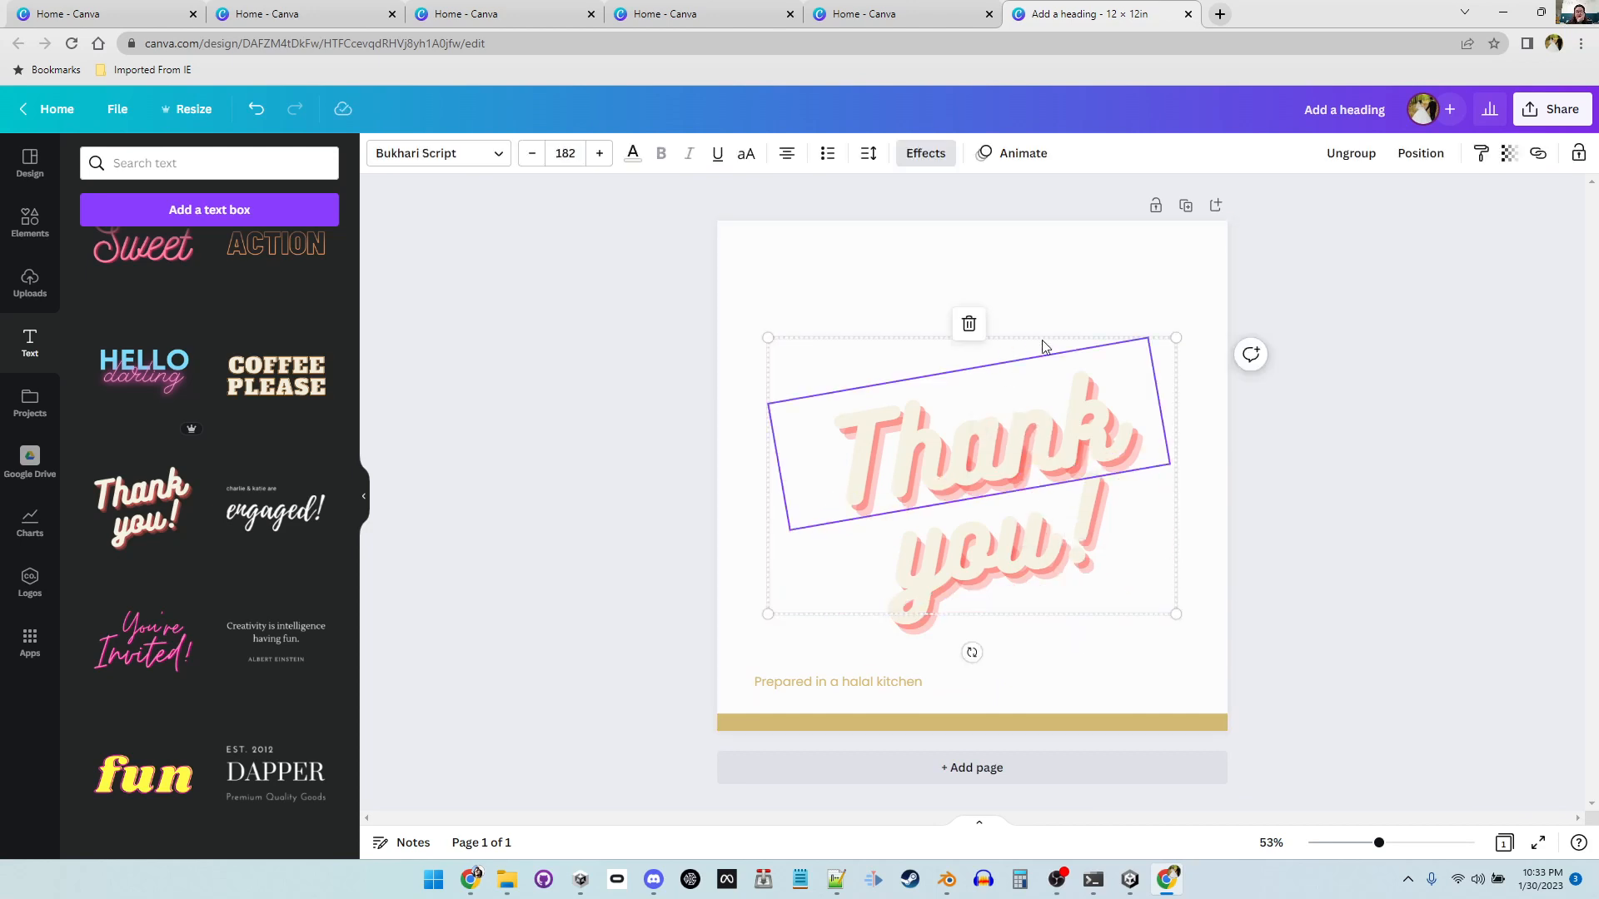
left_click_drag(1042, 345, 1037, 305)
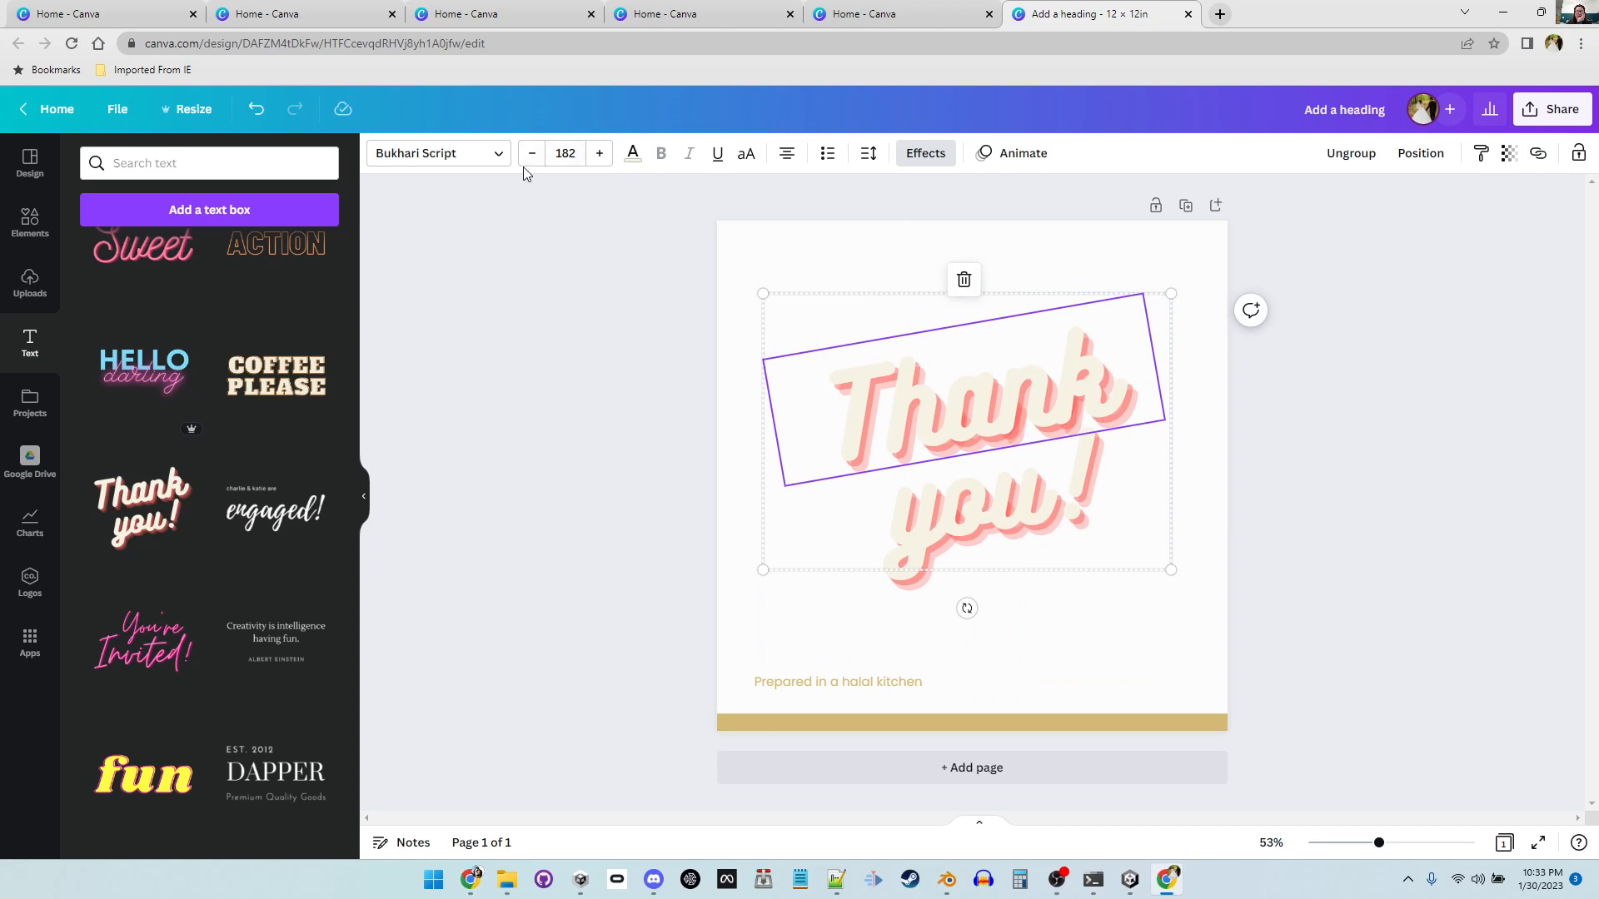
left_click(634, 157)
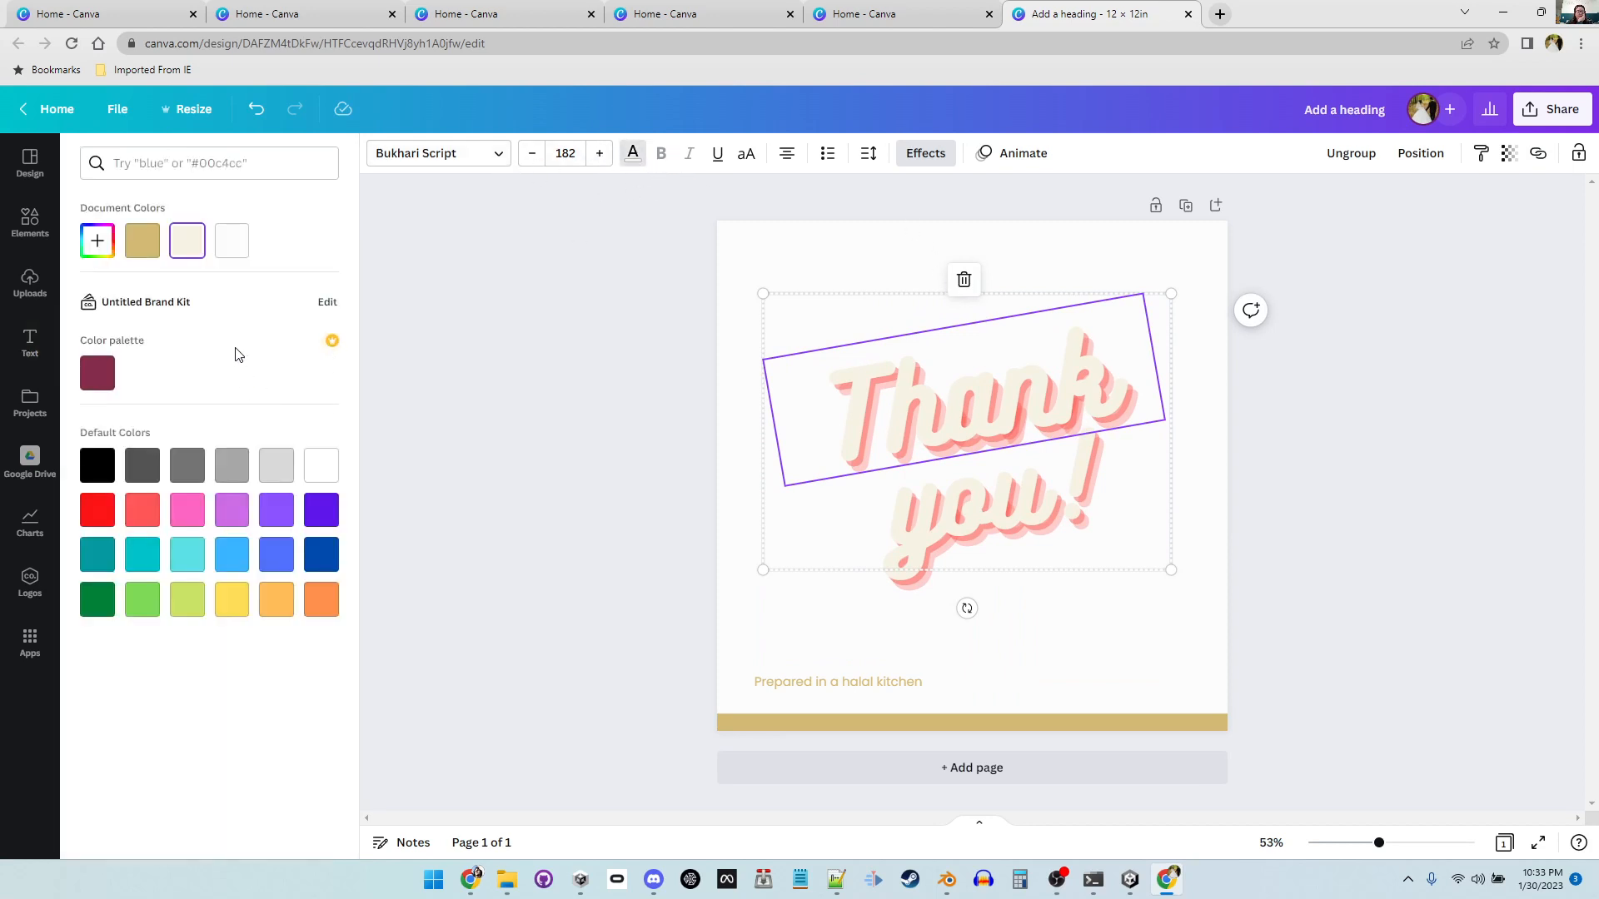
left_click(103, 370)
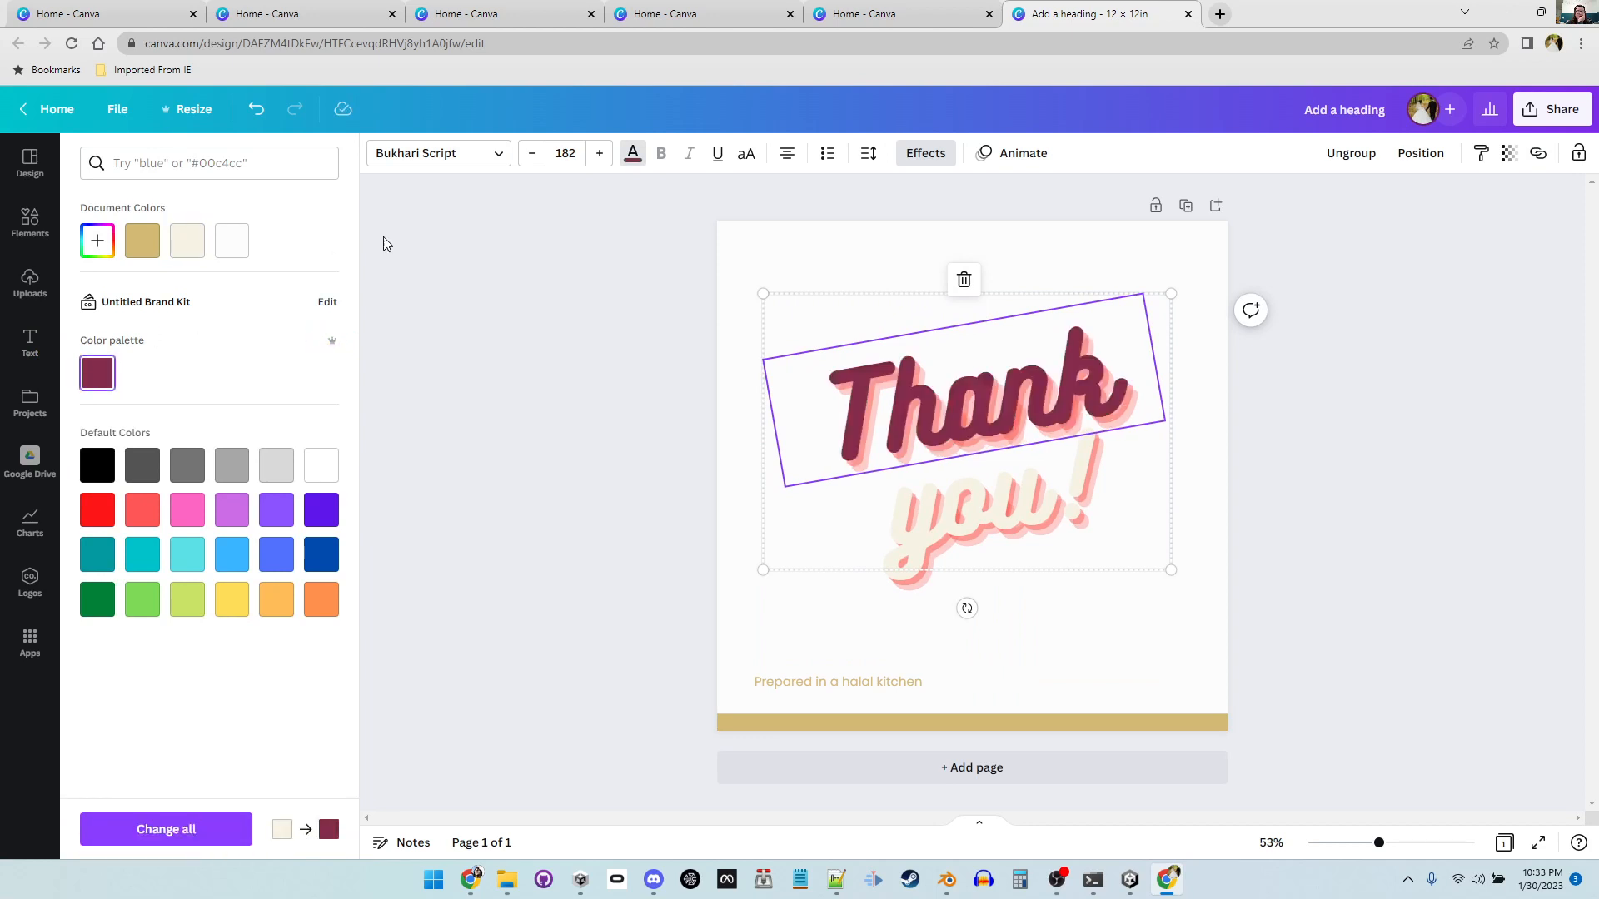
left_click(1045, 516)
left_click(83, 379)
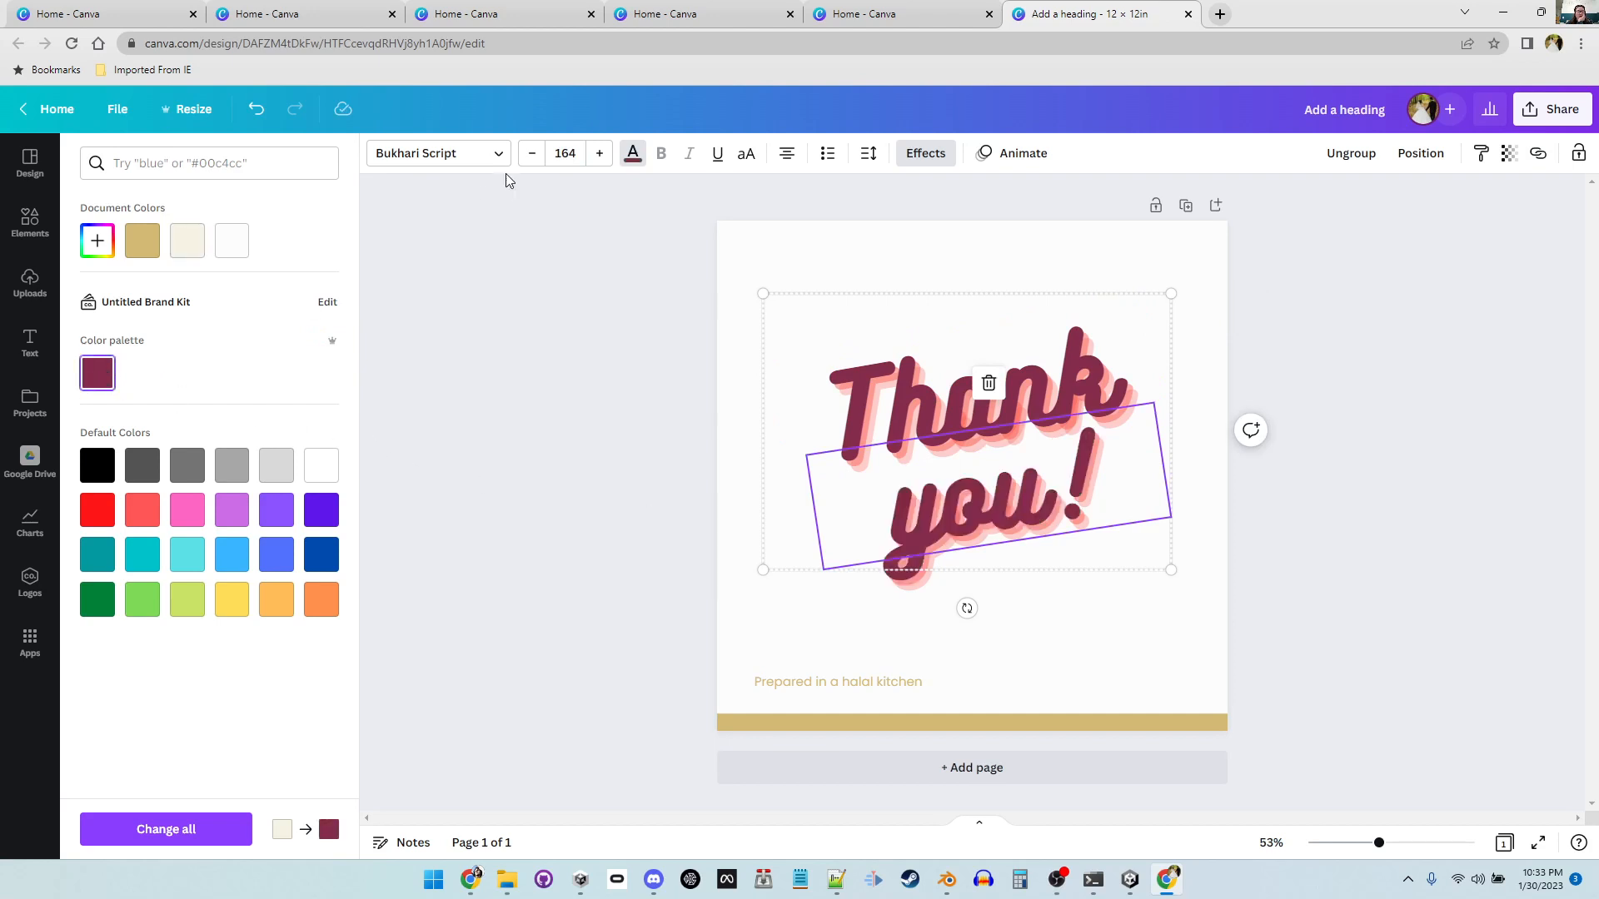
Step: Try several text effects on "you!" and settle on the Shadow style
left_click(920, 162)
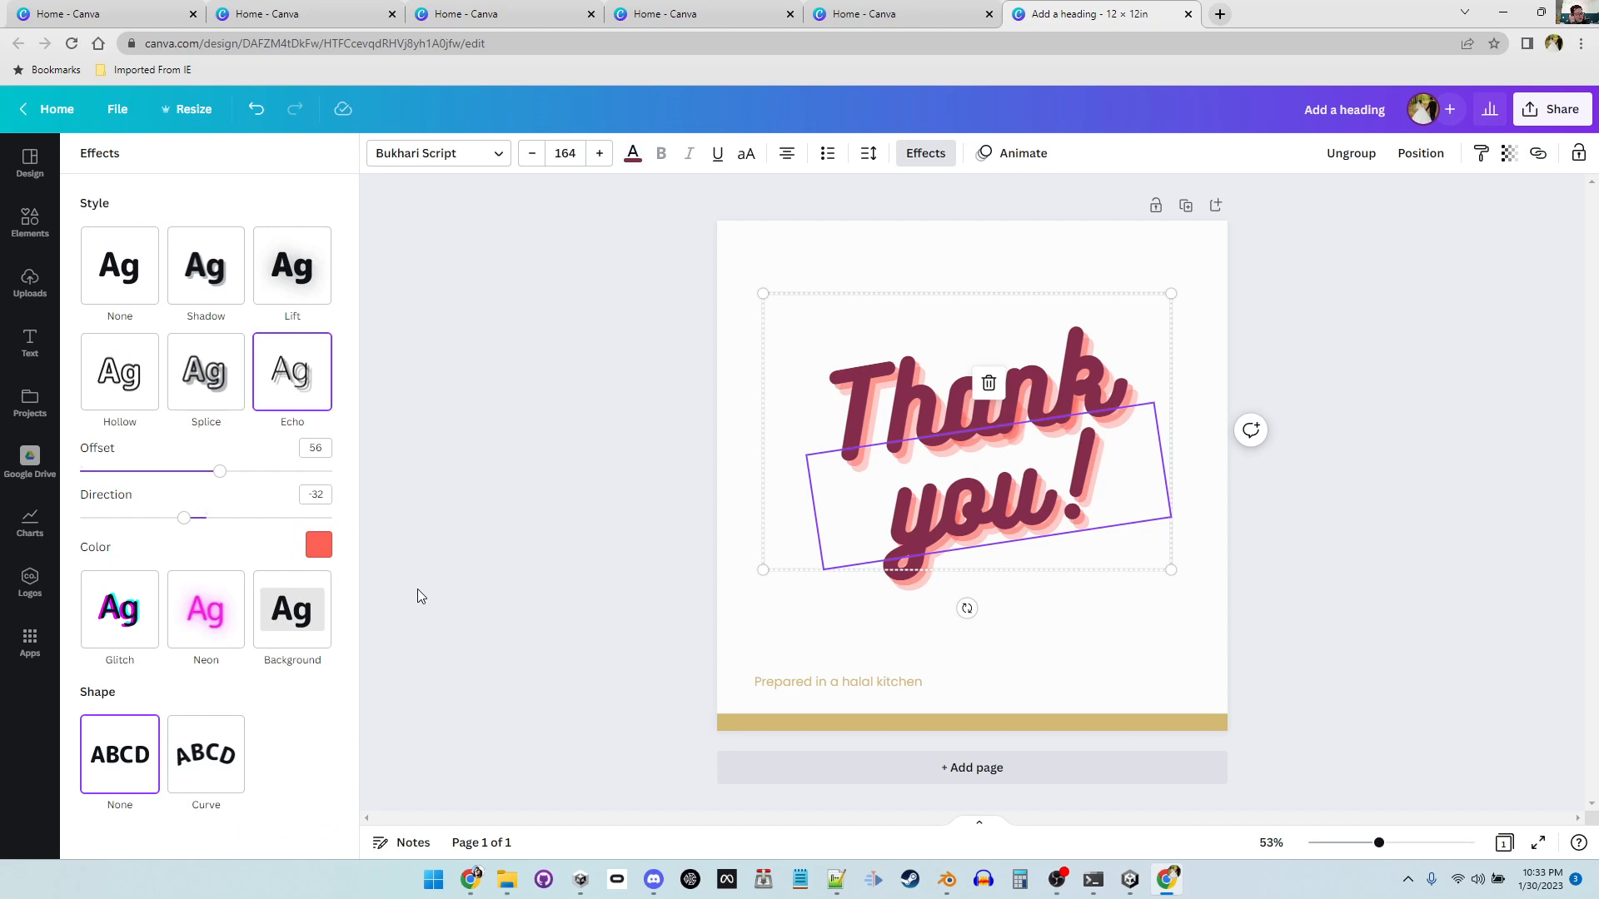
left_click(223, 752)
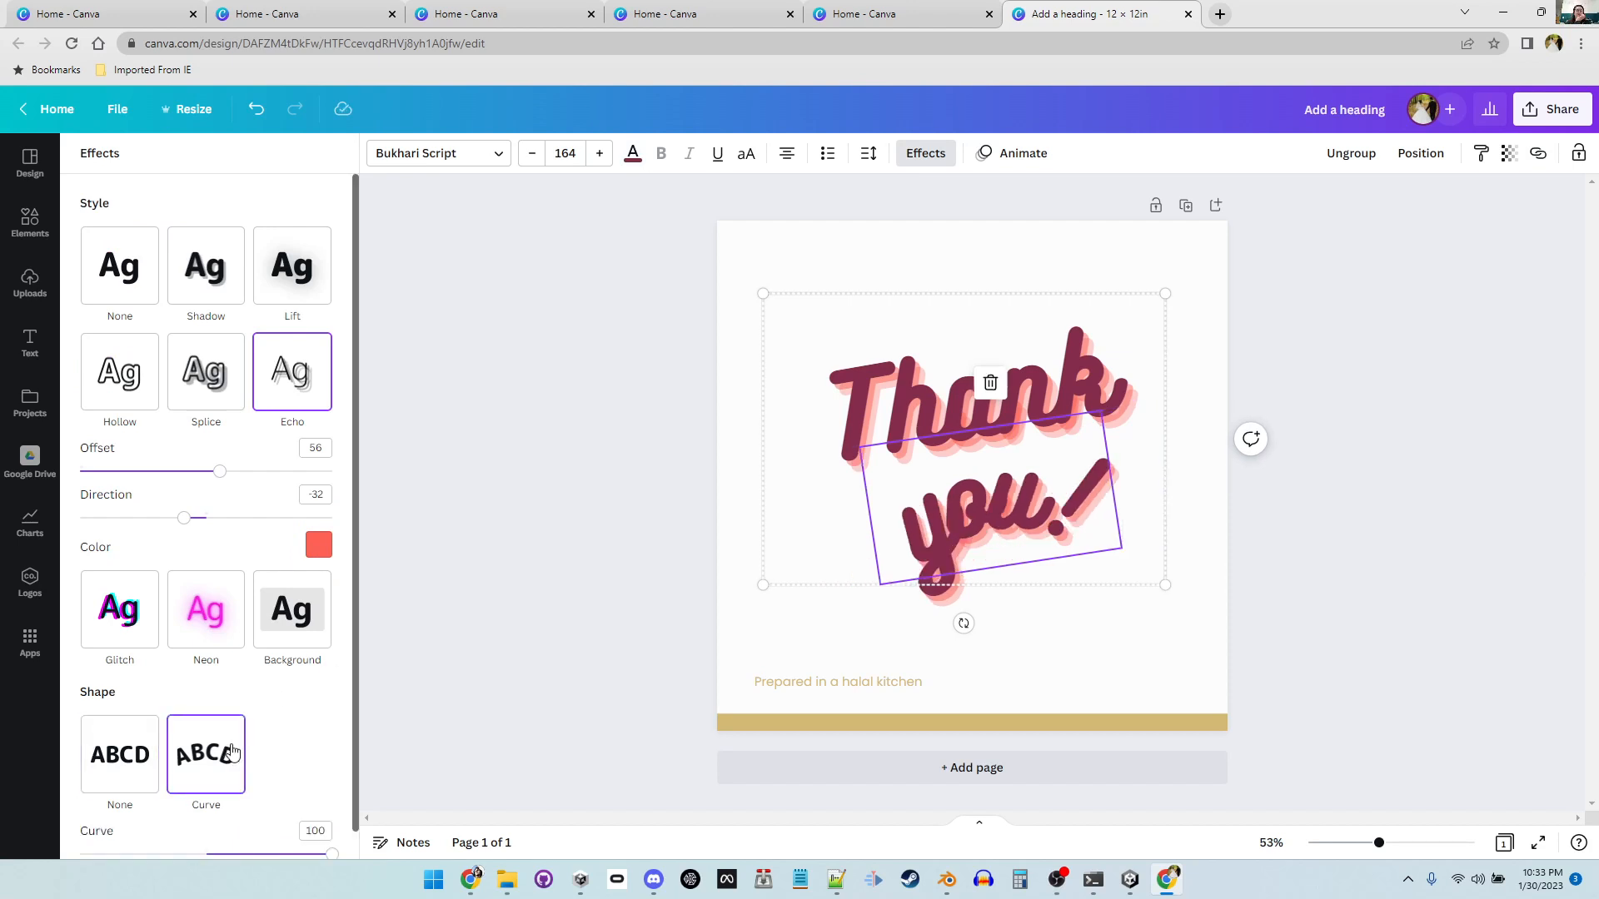
left_click(125, 760)
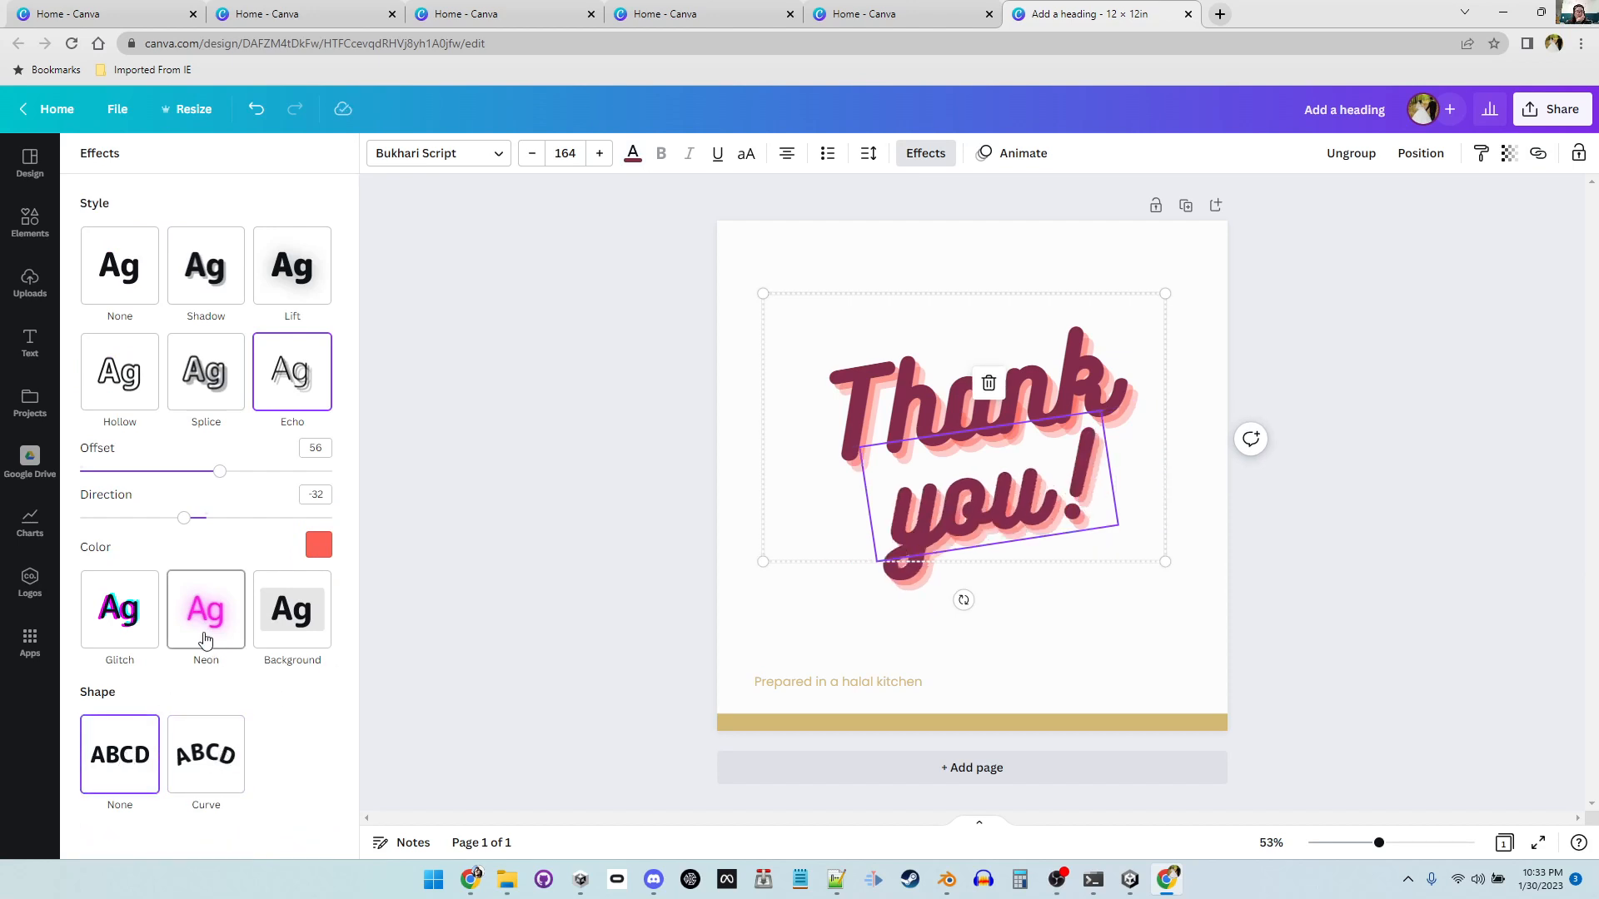
left_click(207, 637)
left_click(125, 478)
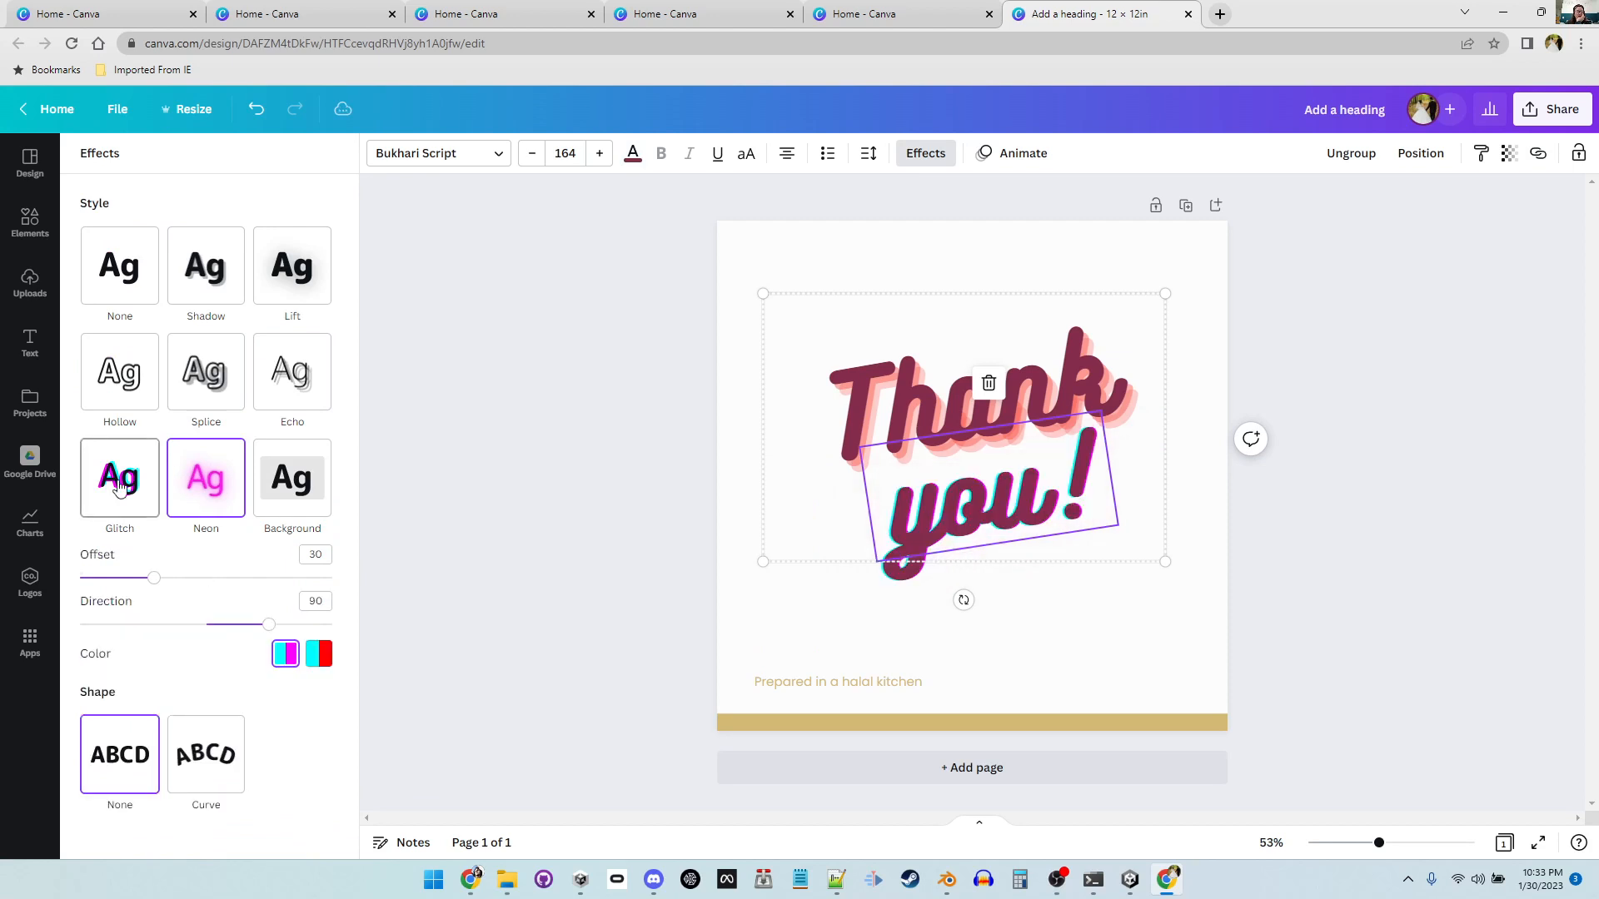
left_click(223, 386)
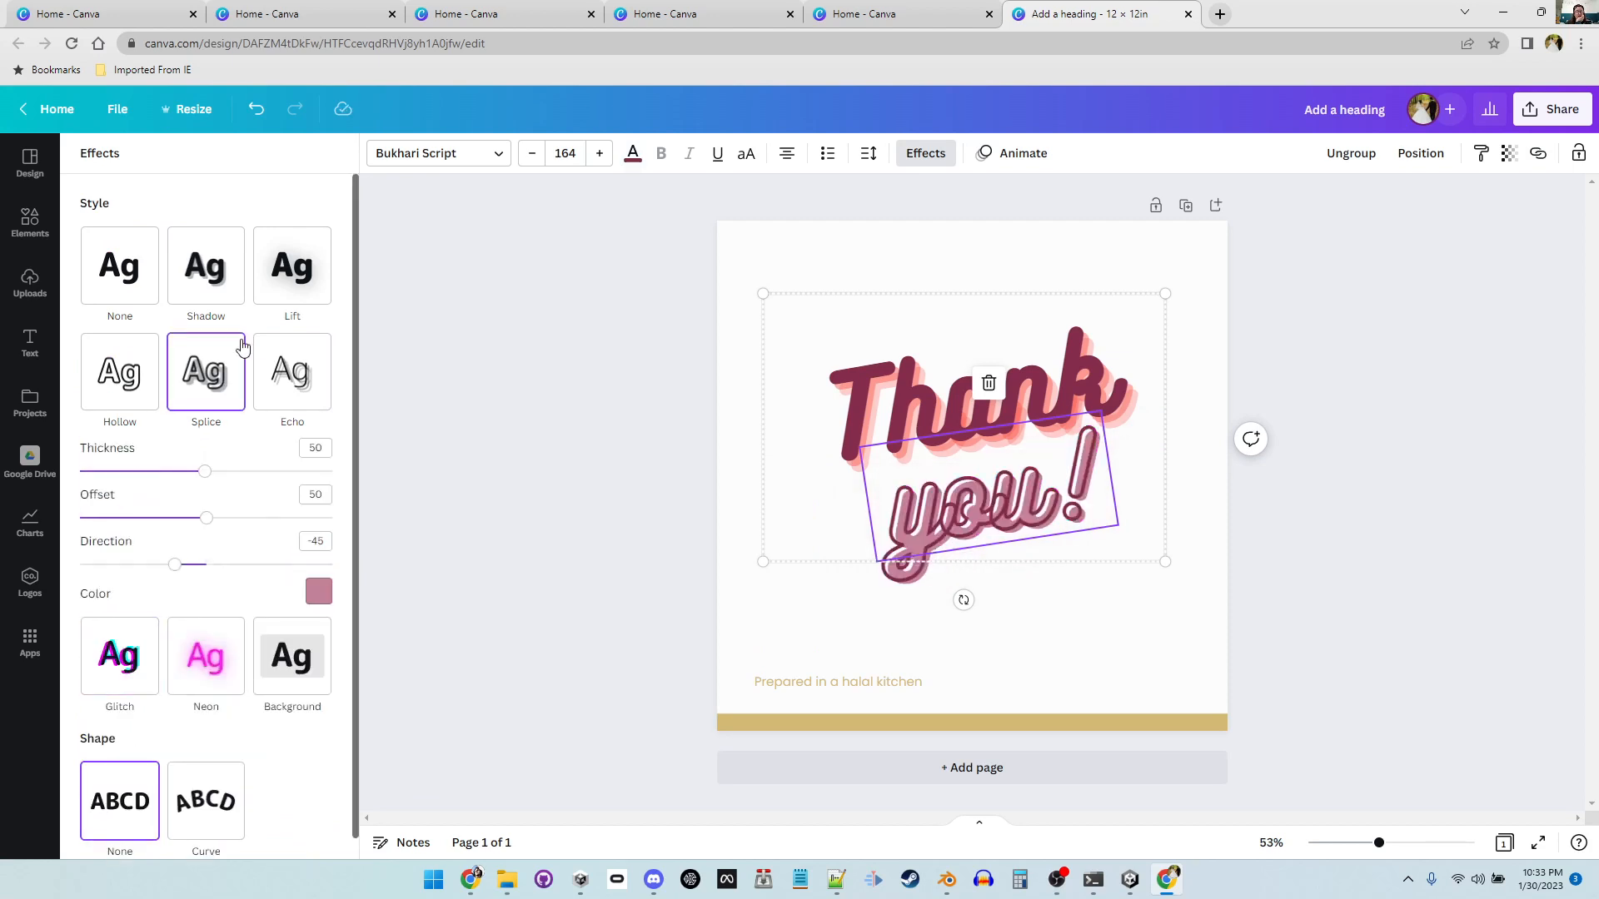
left_click(216, 278)
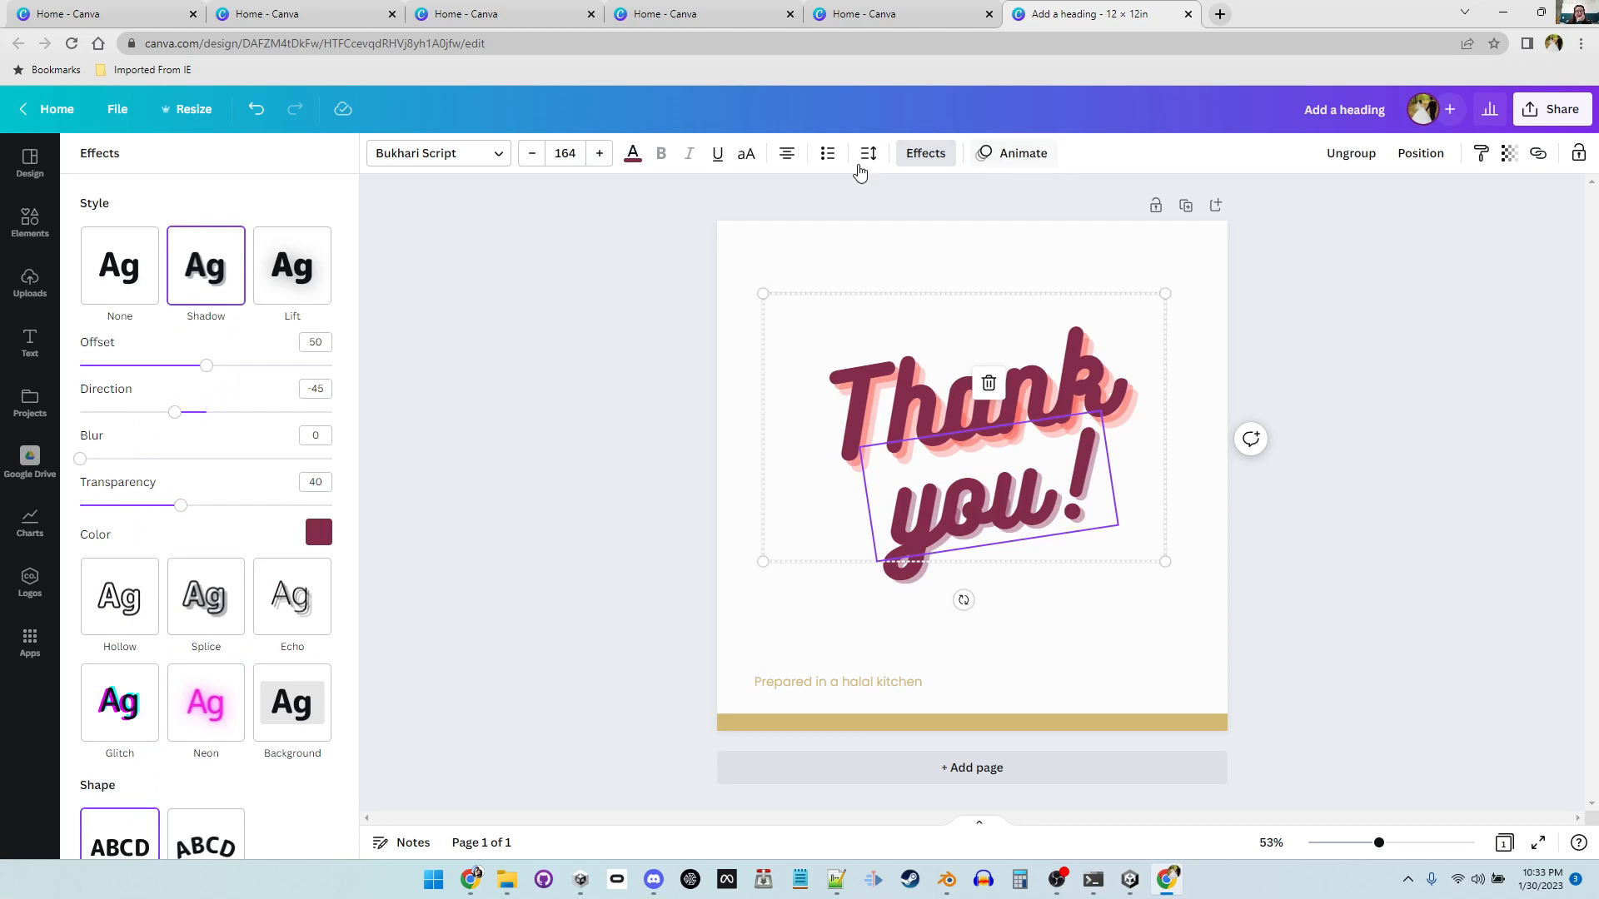
Step: Change the page background to orange, fine-tuned to the custom colour #FFB359
left_click(882, 250)
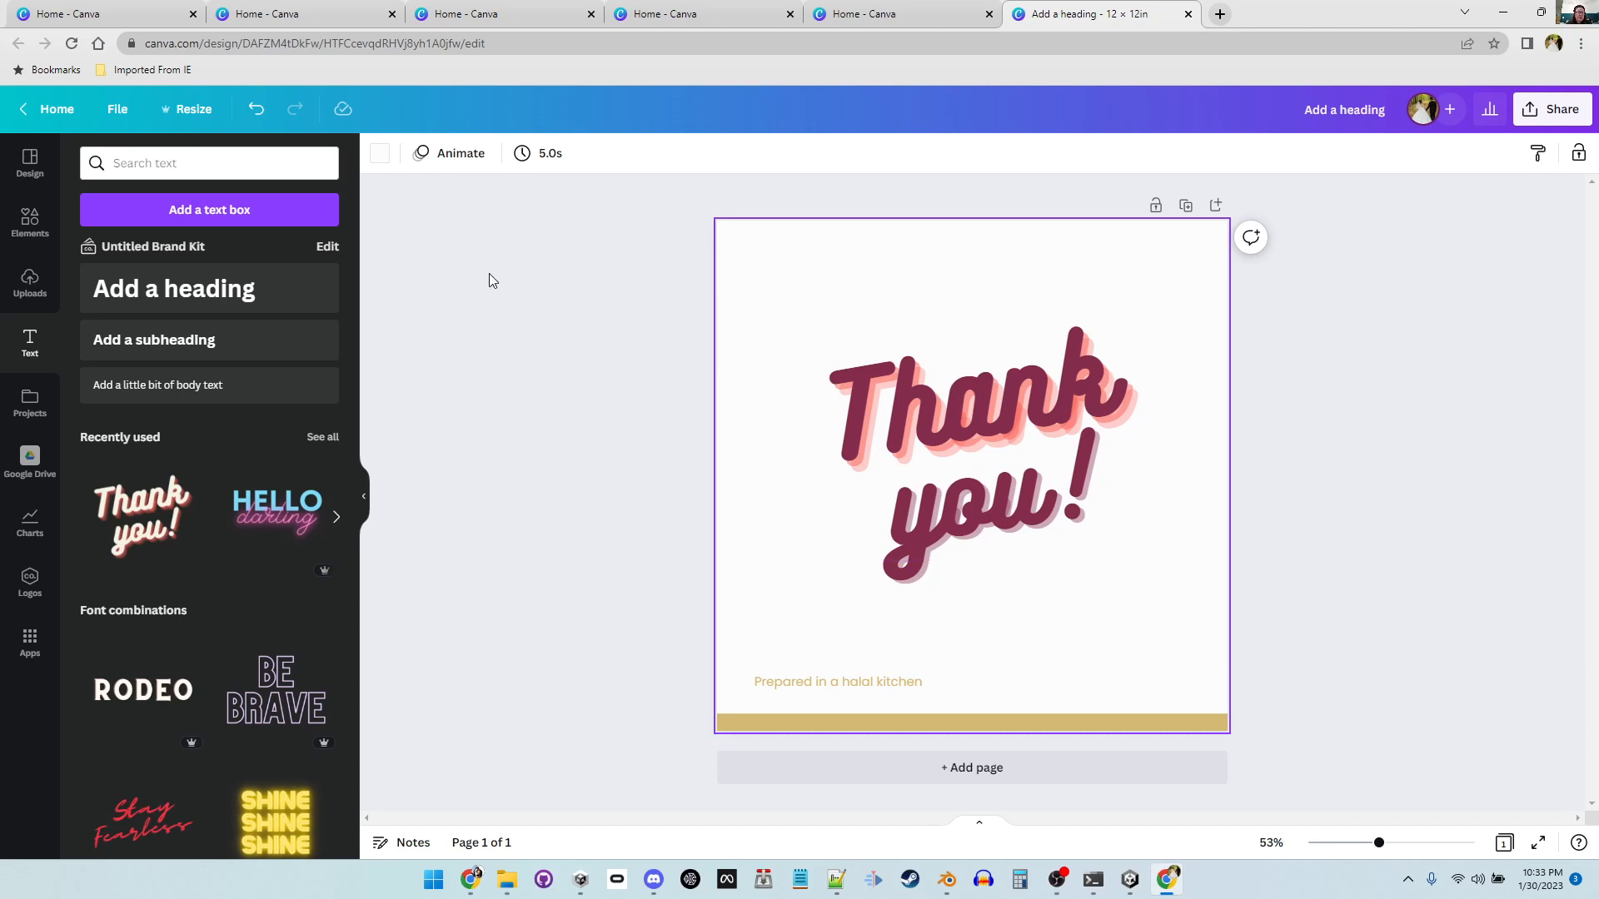
left_click(30, 402)
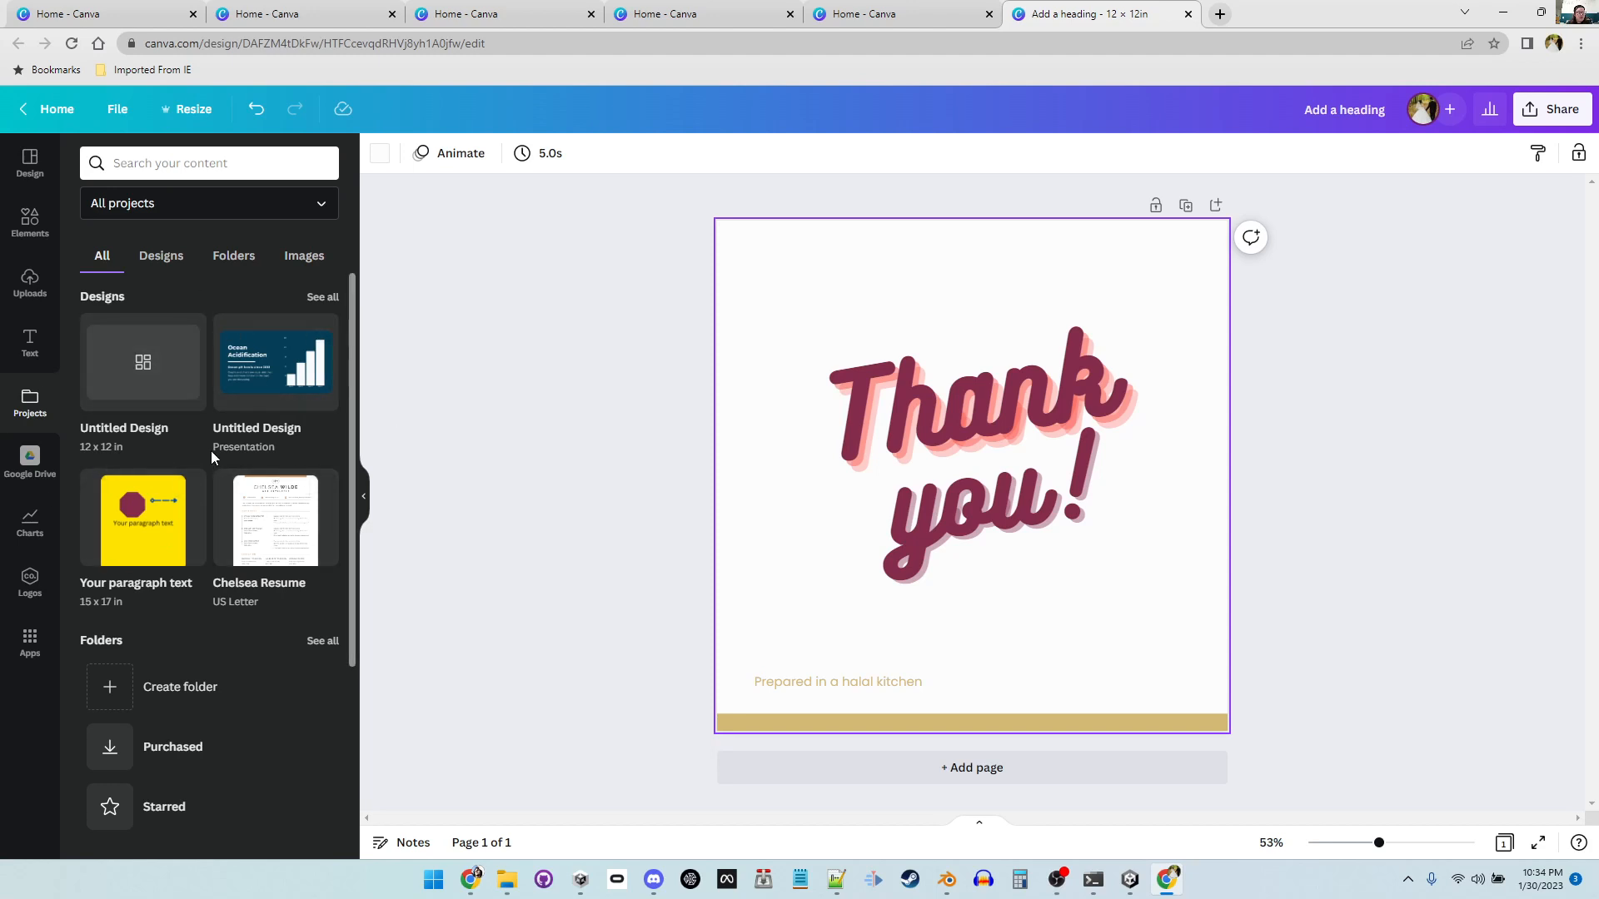
left_click(40, 183)
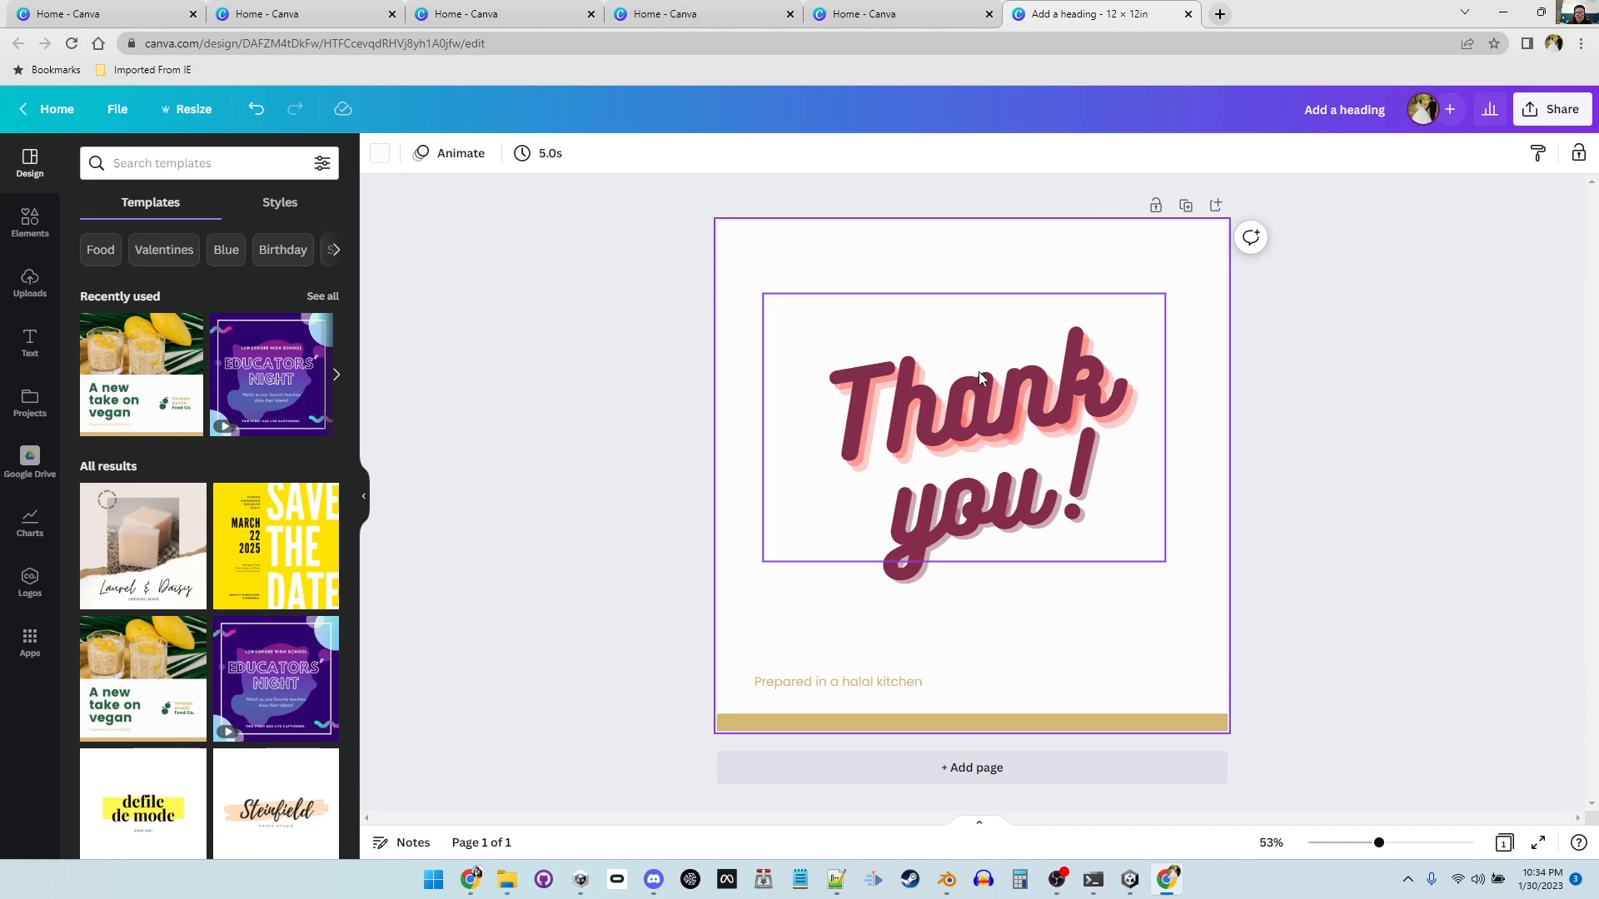
left_click(382, 155)
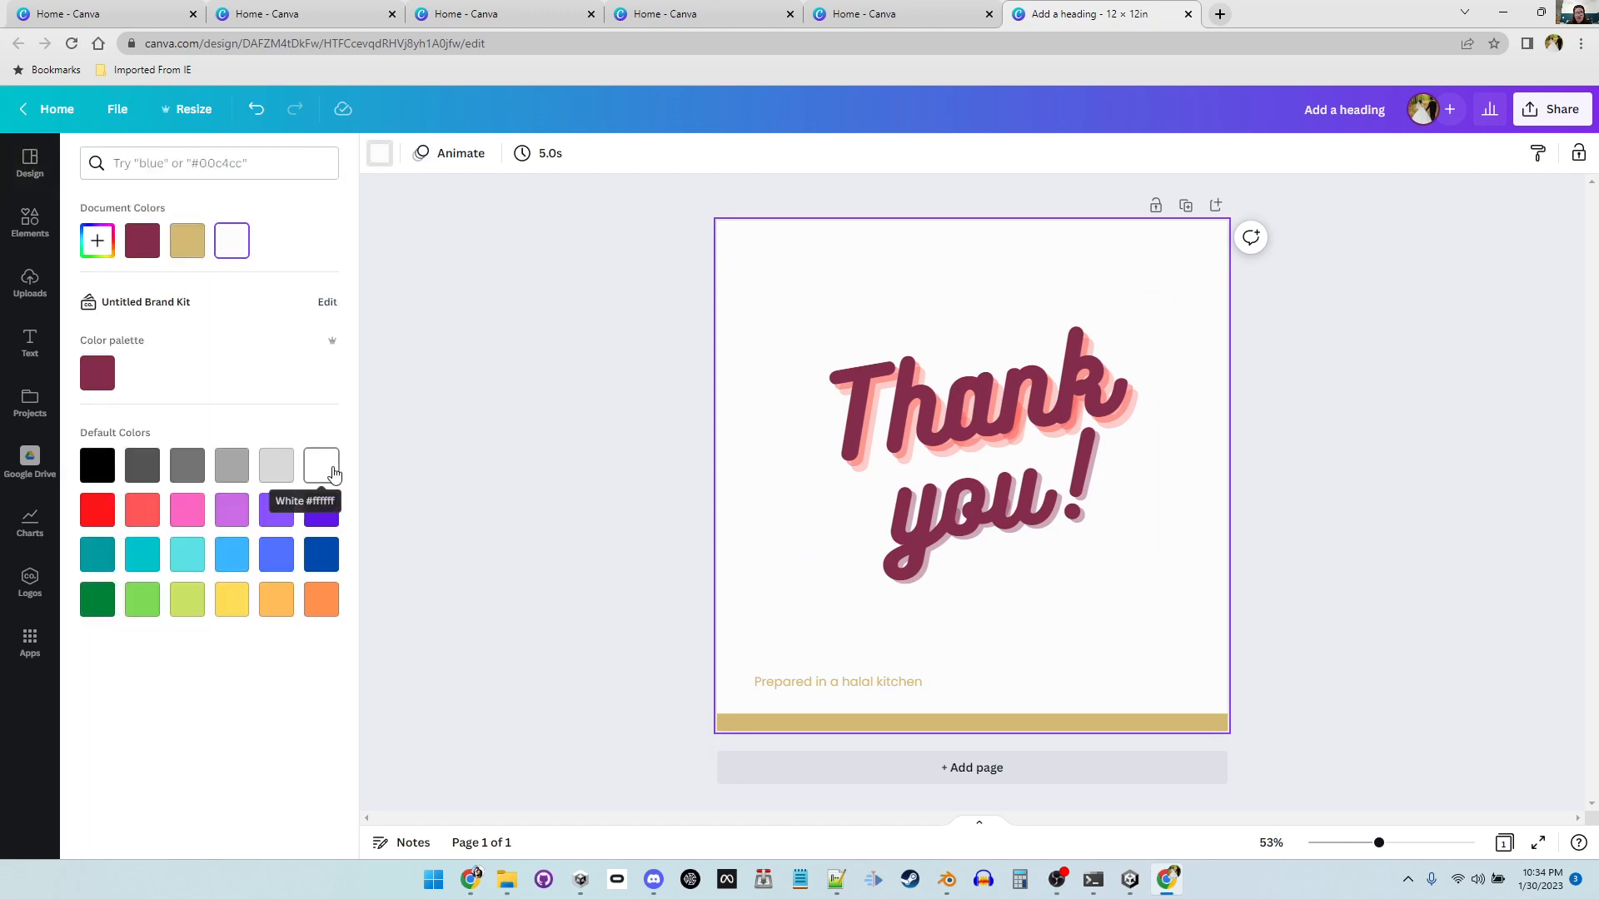
left_click(230, 509)
left_click(279, 607)
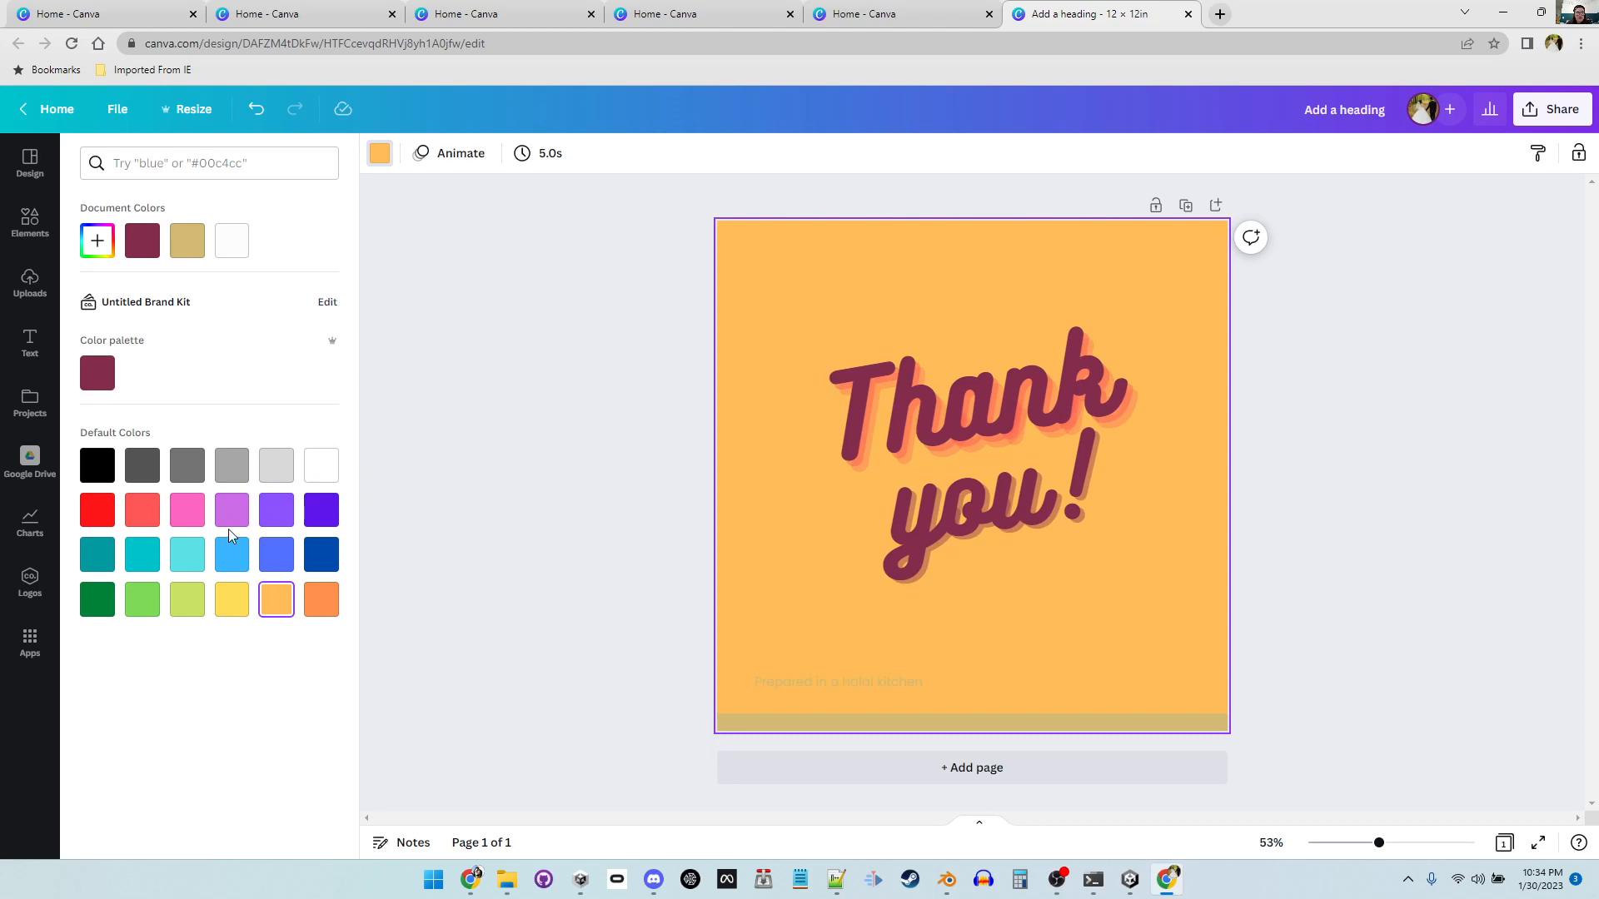
left_click(98, 239)
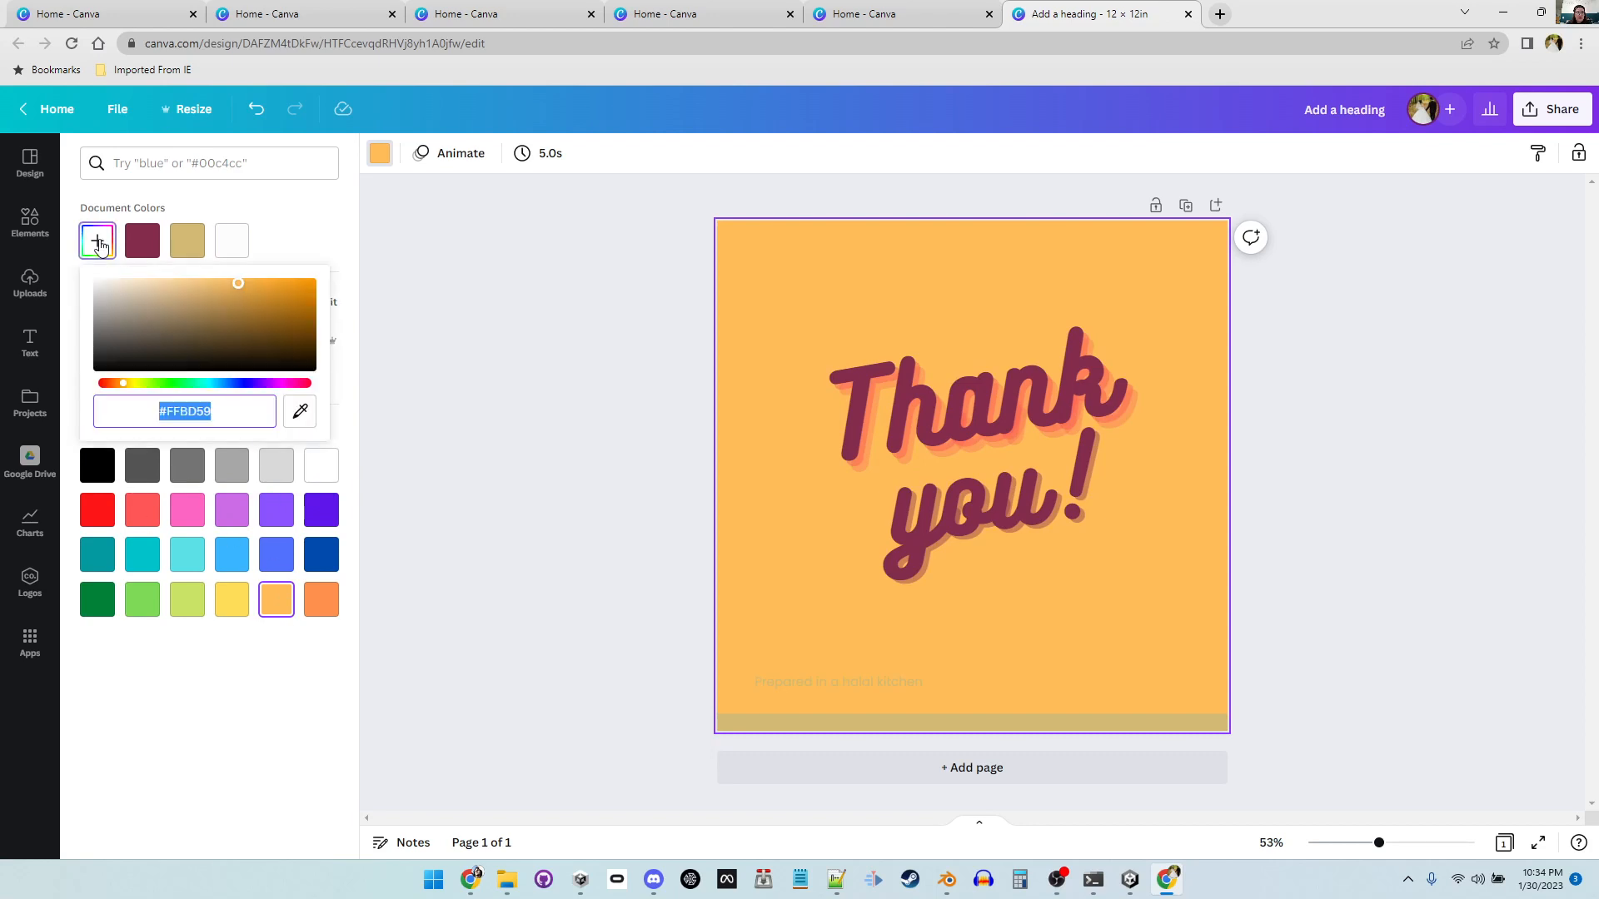
left_click(187, 384)
left_click_drag(188, 385, 122, 384)
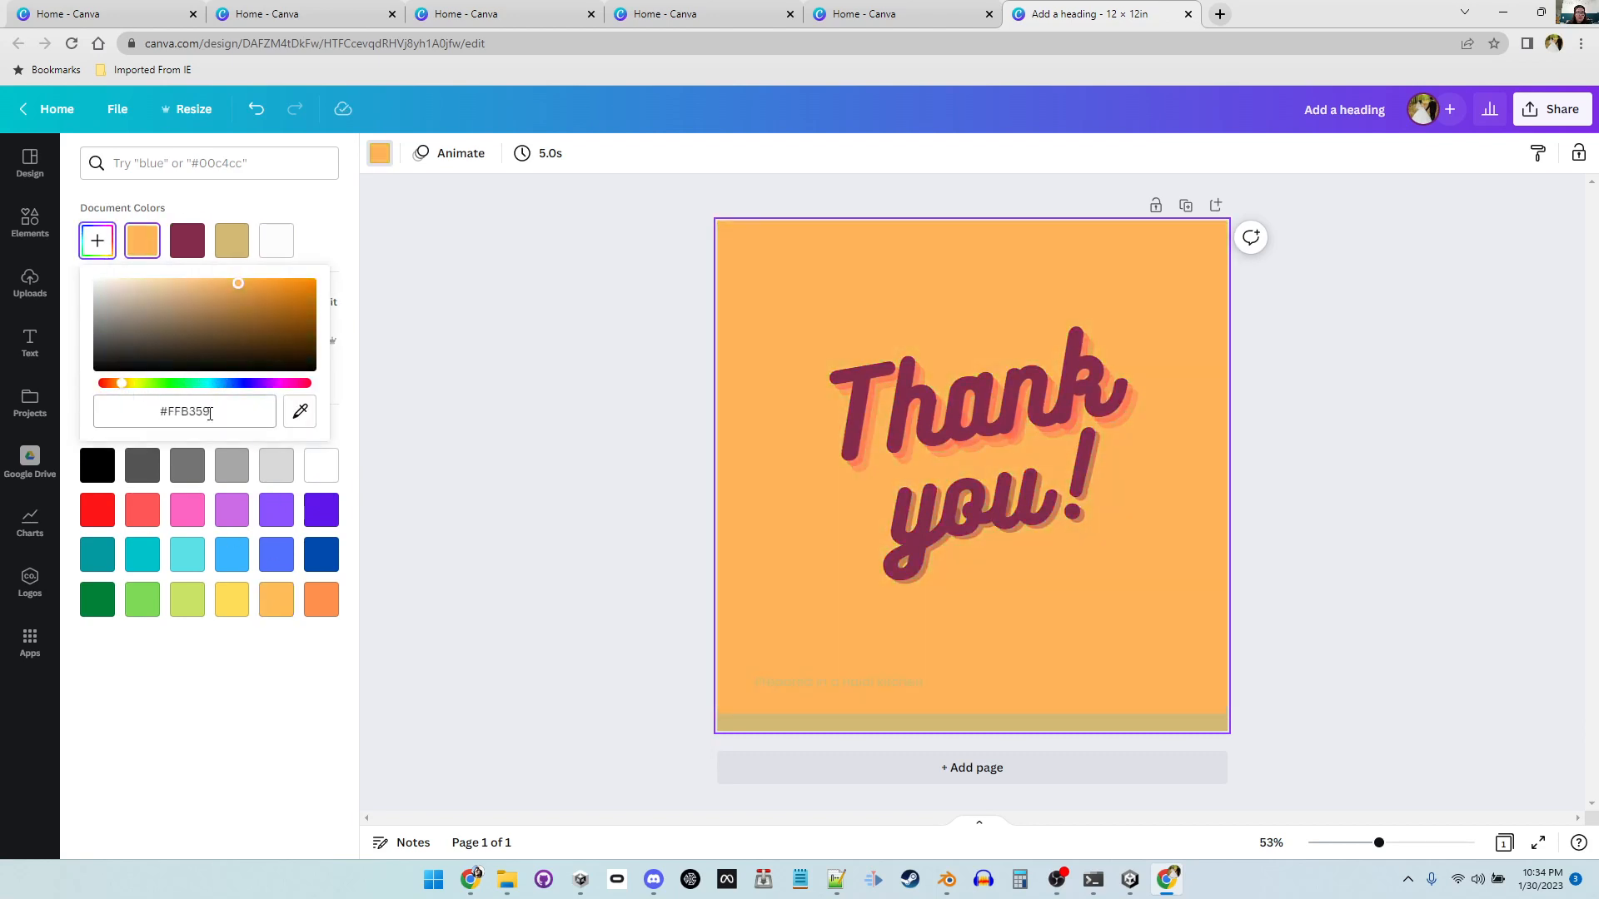
left_click(356, 385)
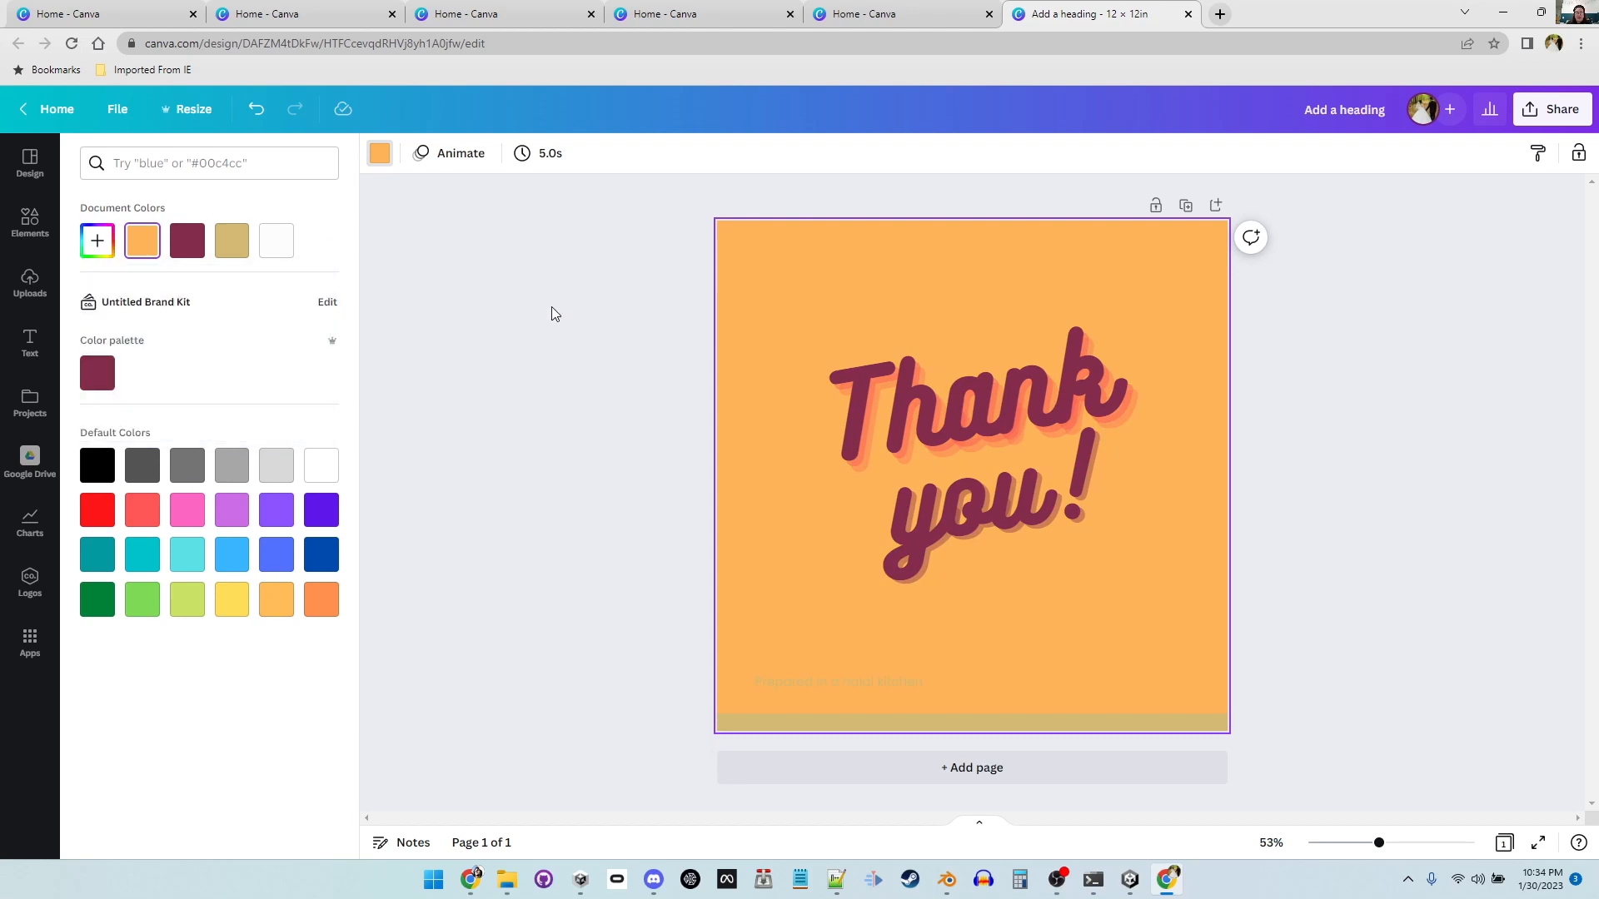
Step: Duplicate the poster page and add a new blank page after the first page
left_click(1309, 309)
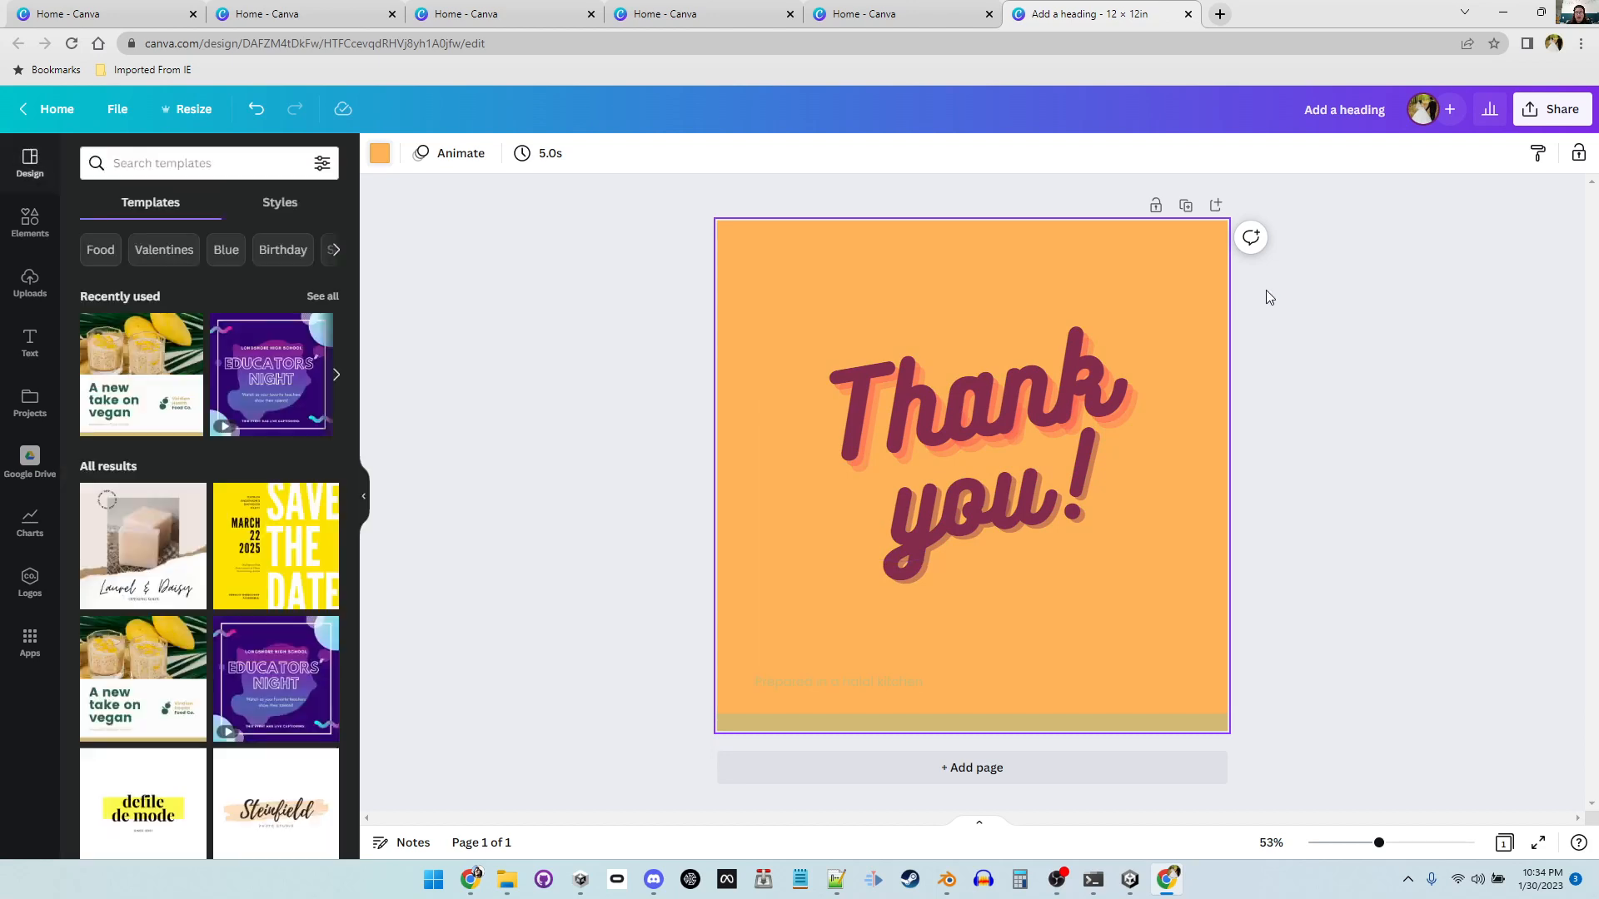
left_click(1186, 205)
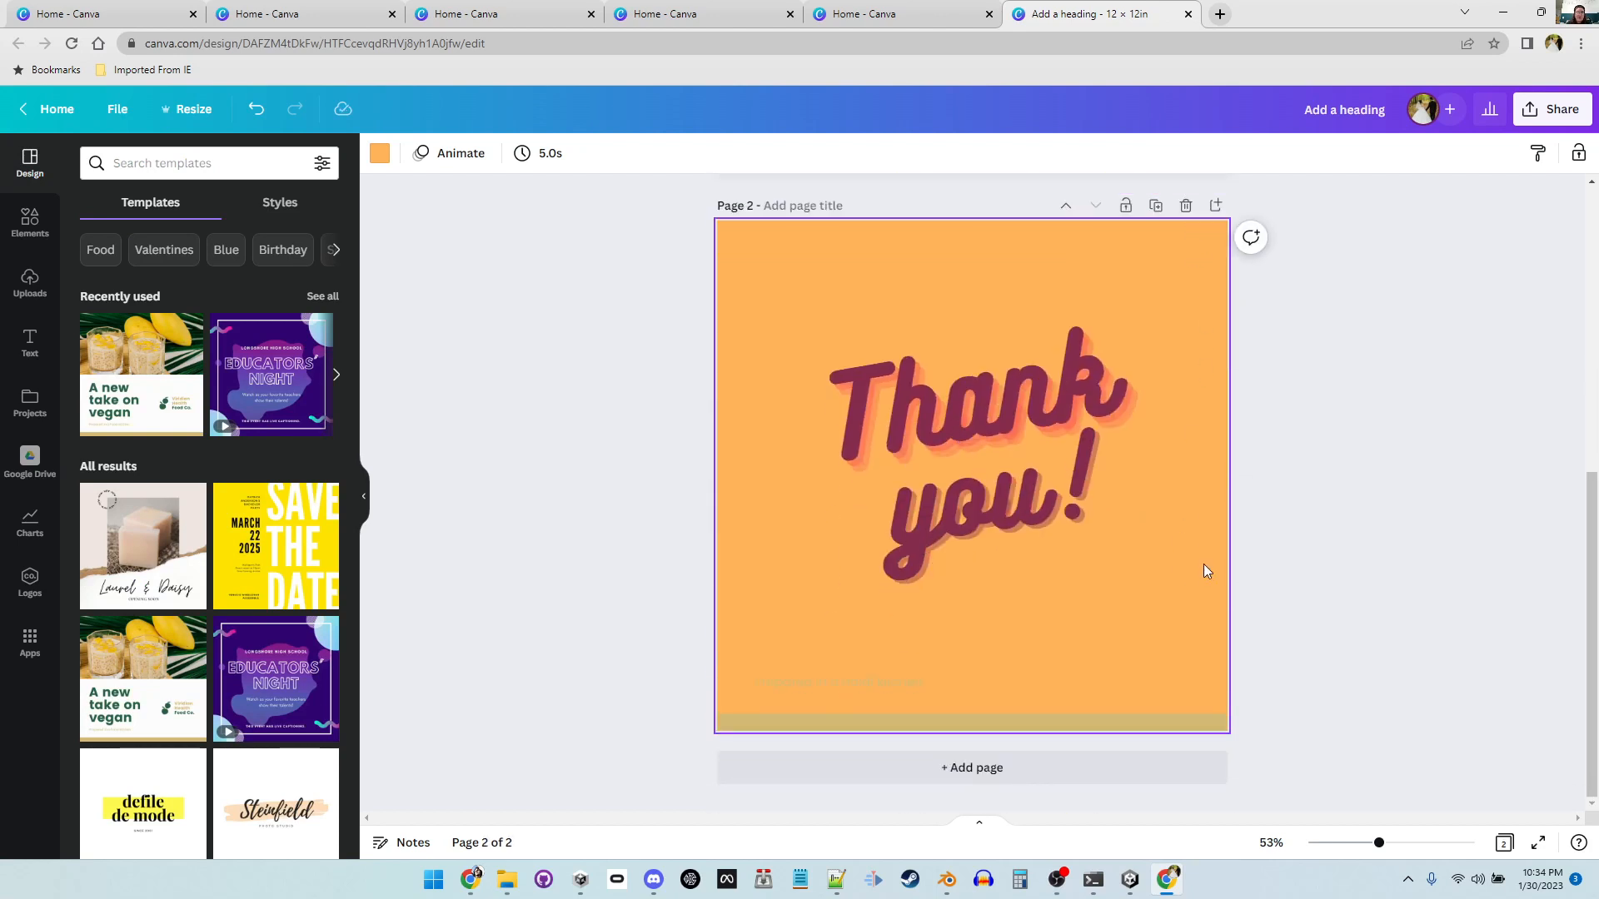
scroll(1287, 562, "up", 6)
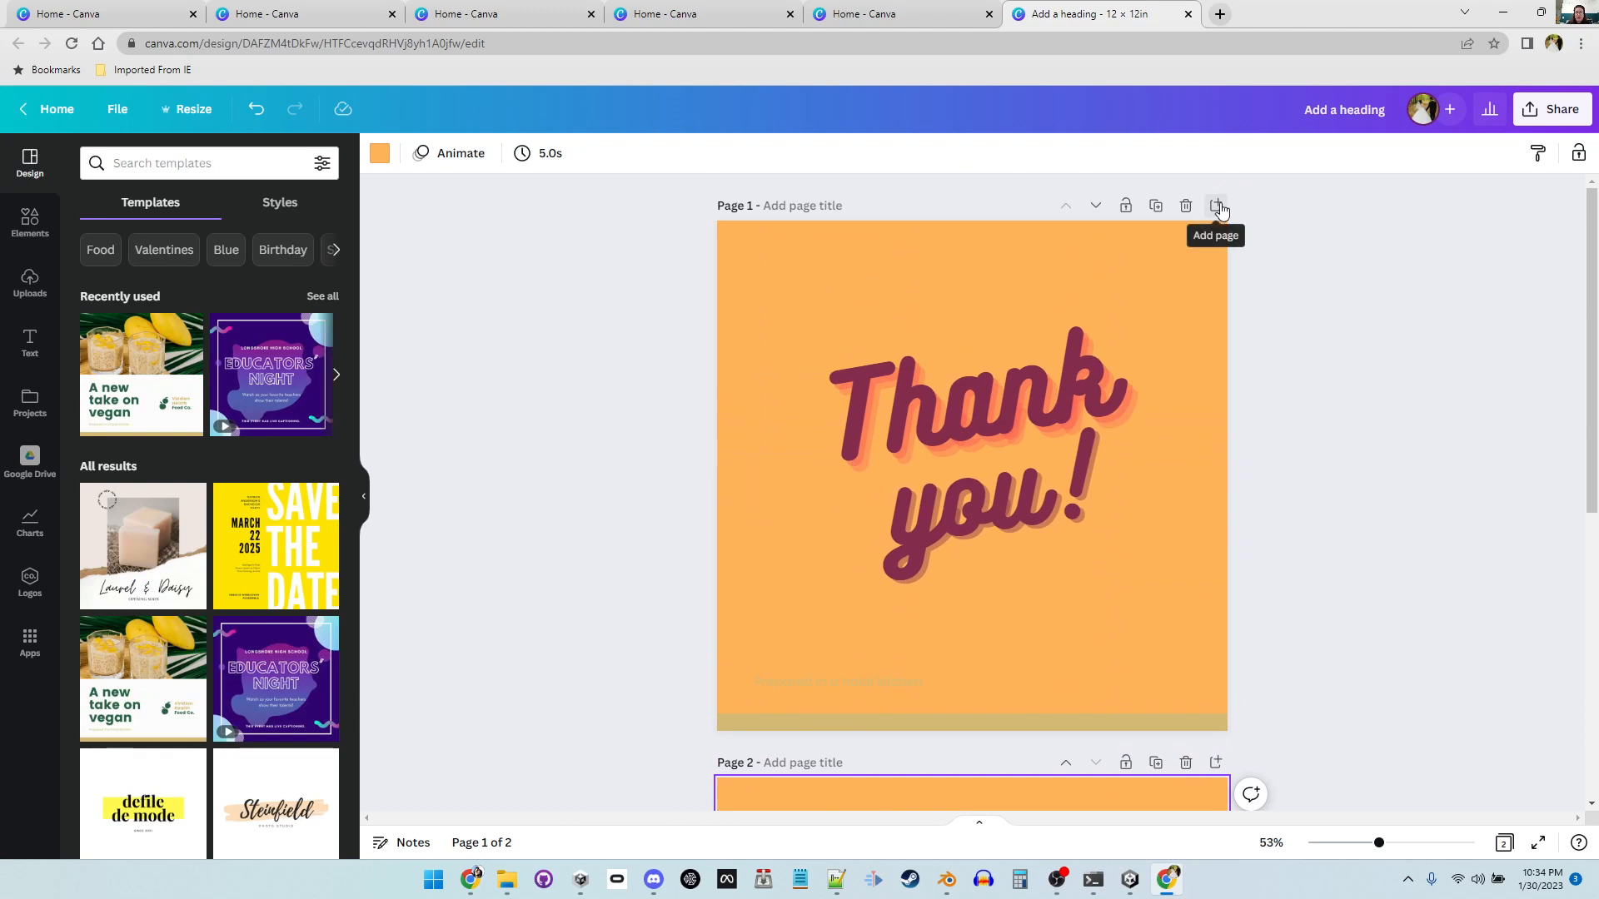
left_click(1218, 206)
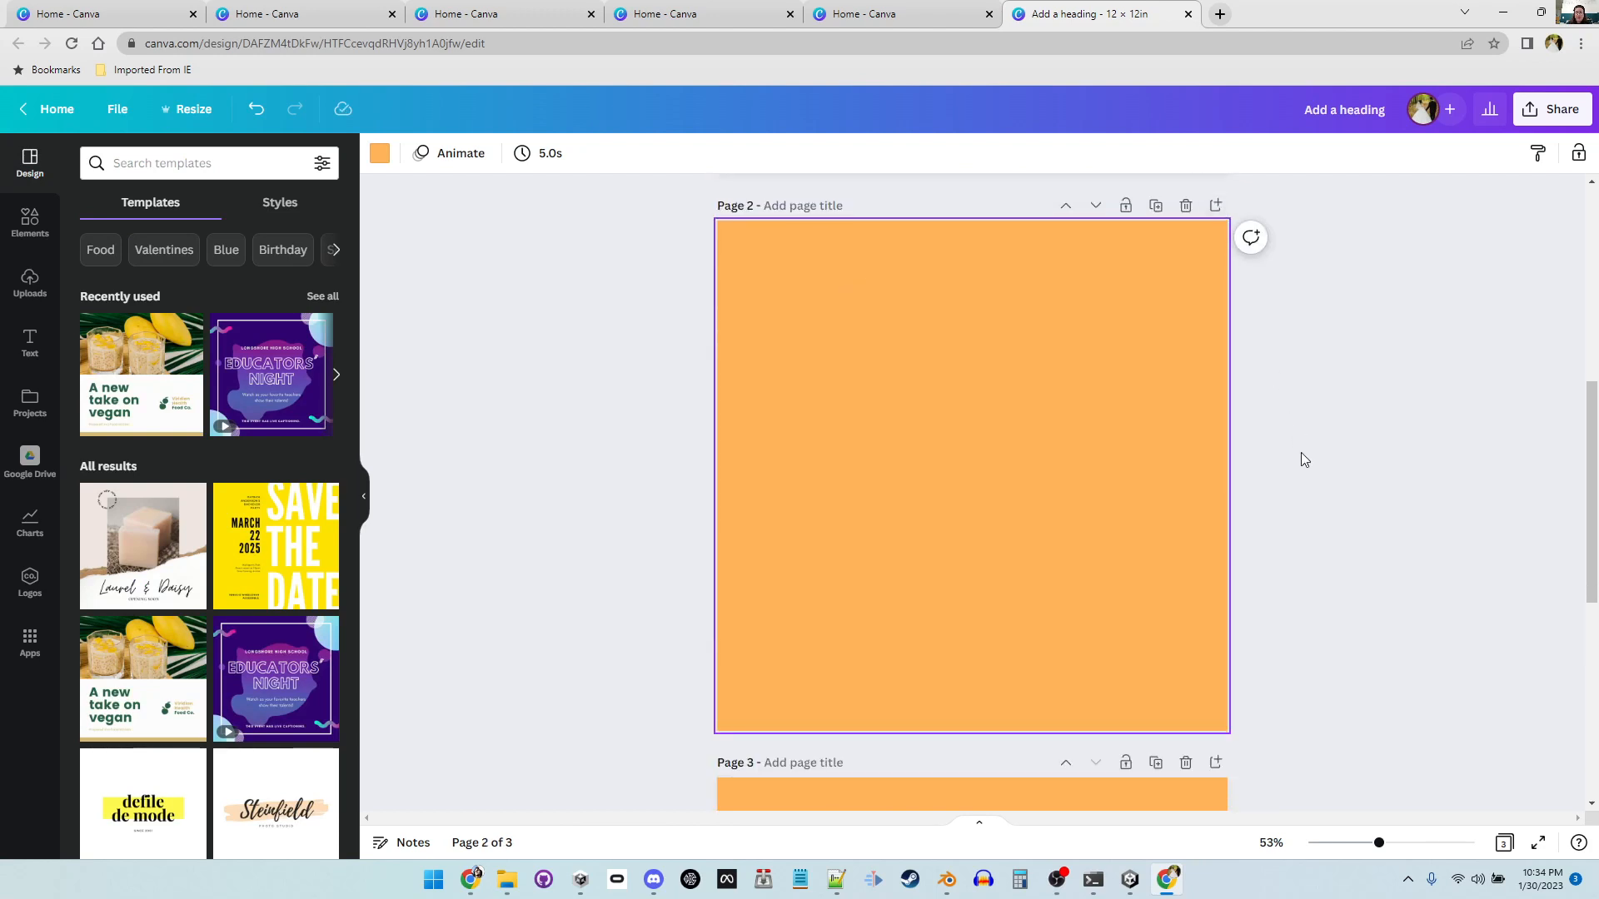
Step: Reorder the pages so the blank page comes first
scroll(1304, 459, "down", 1)
scroll(1304, 460, "up", 7)
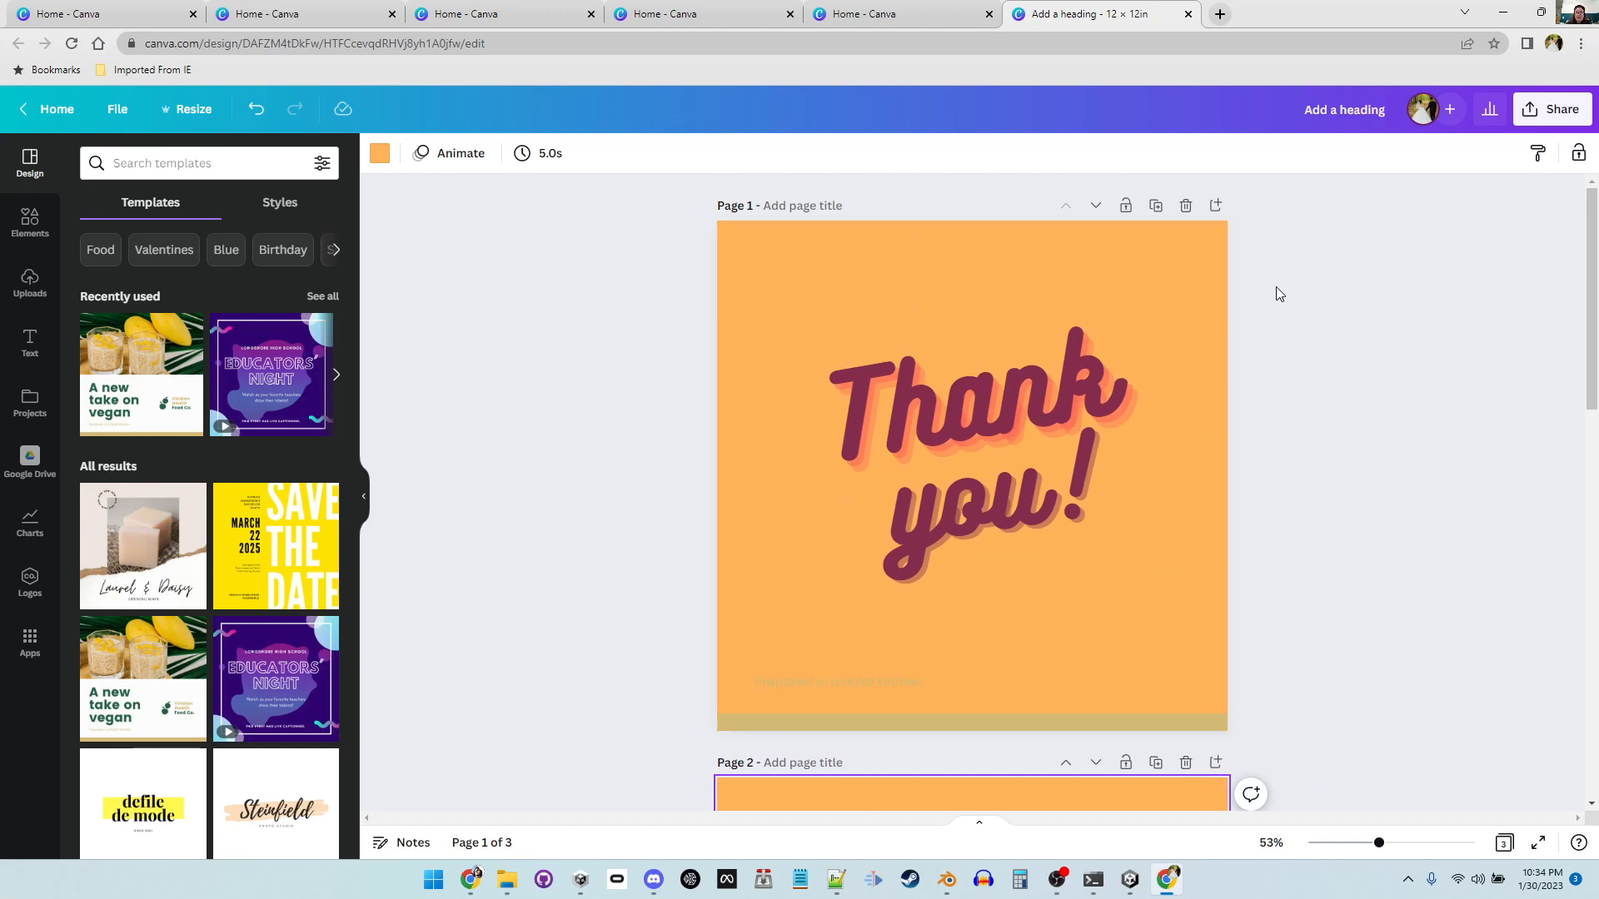
left_click(1096, 206)
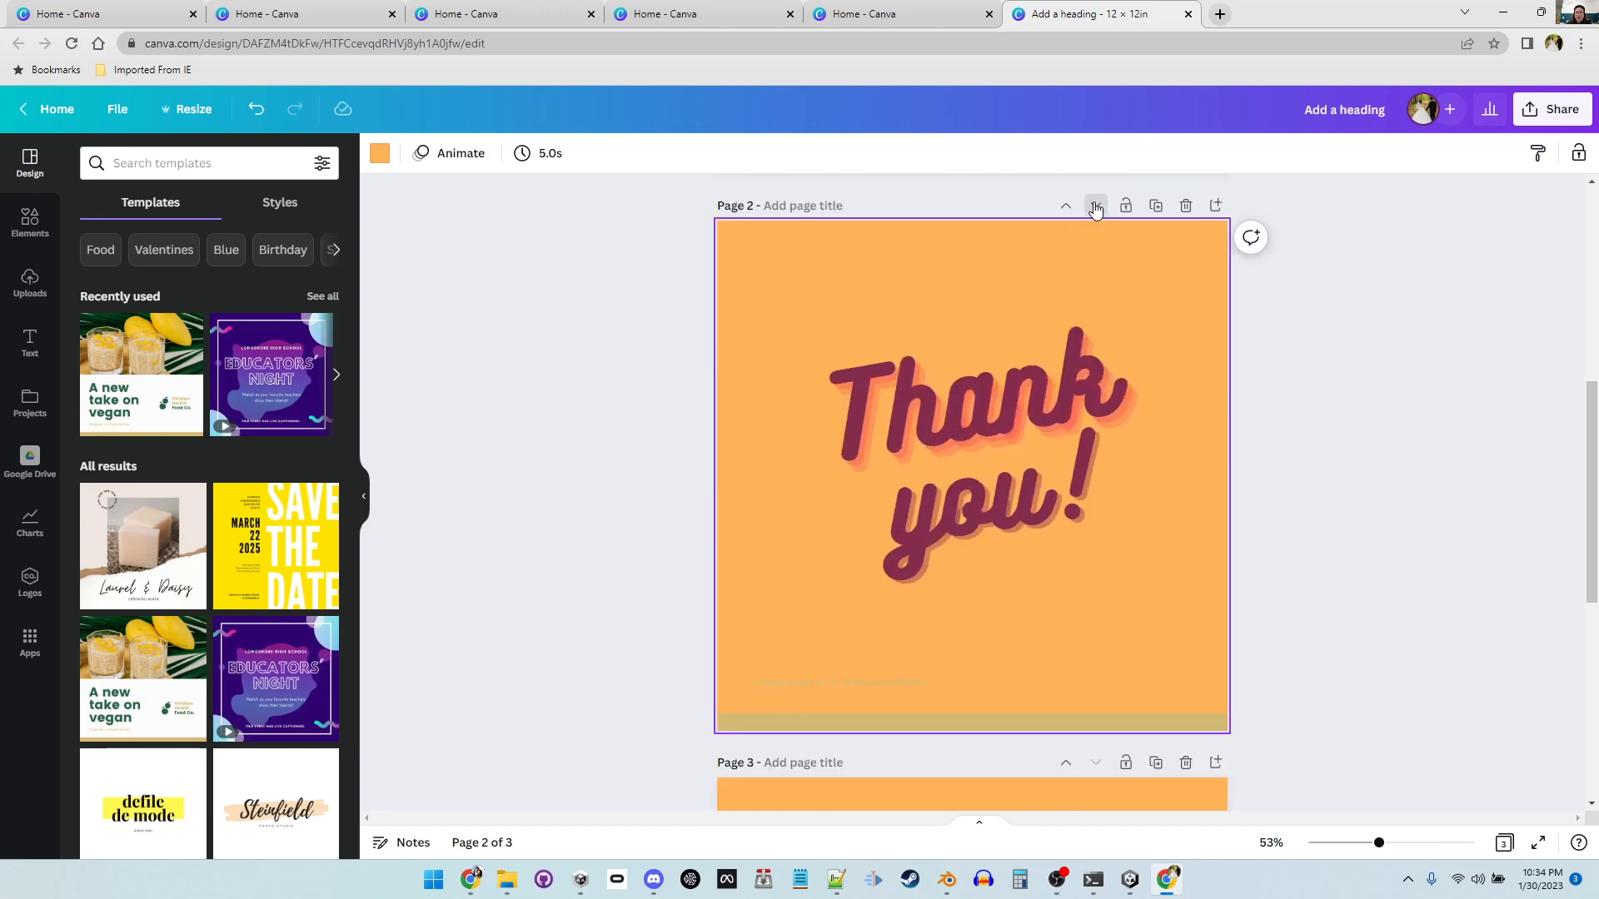
left_click(1095, 205)
scroll(1288, 582, "up", 10)
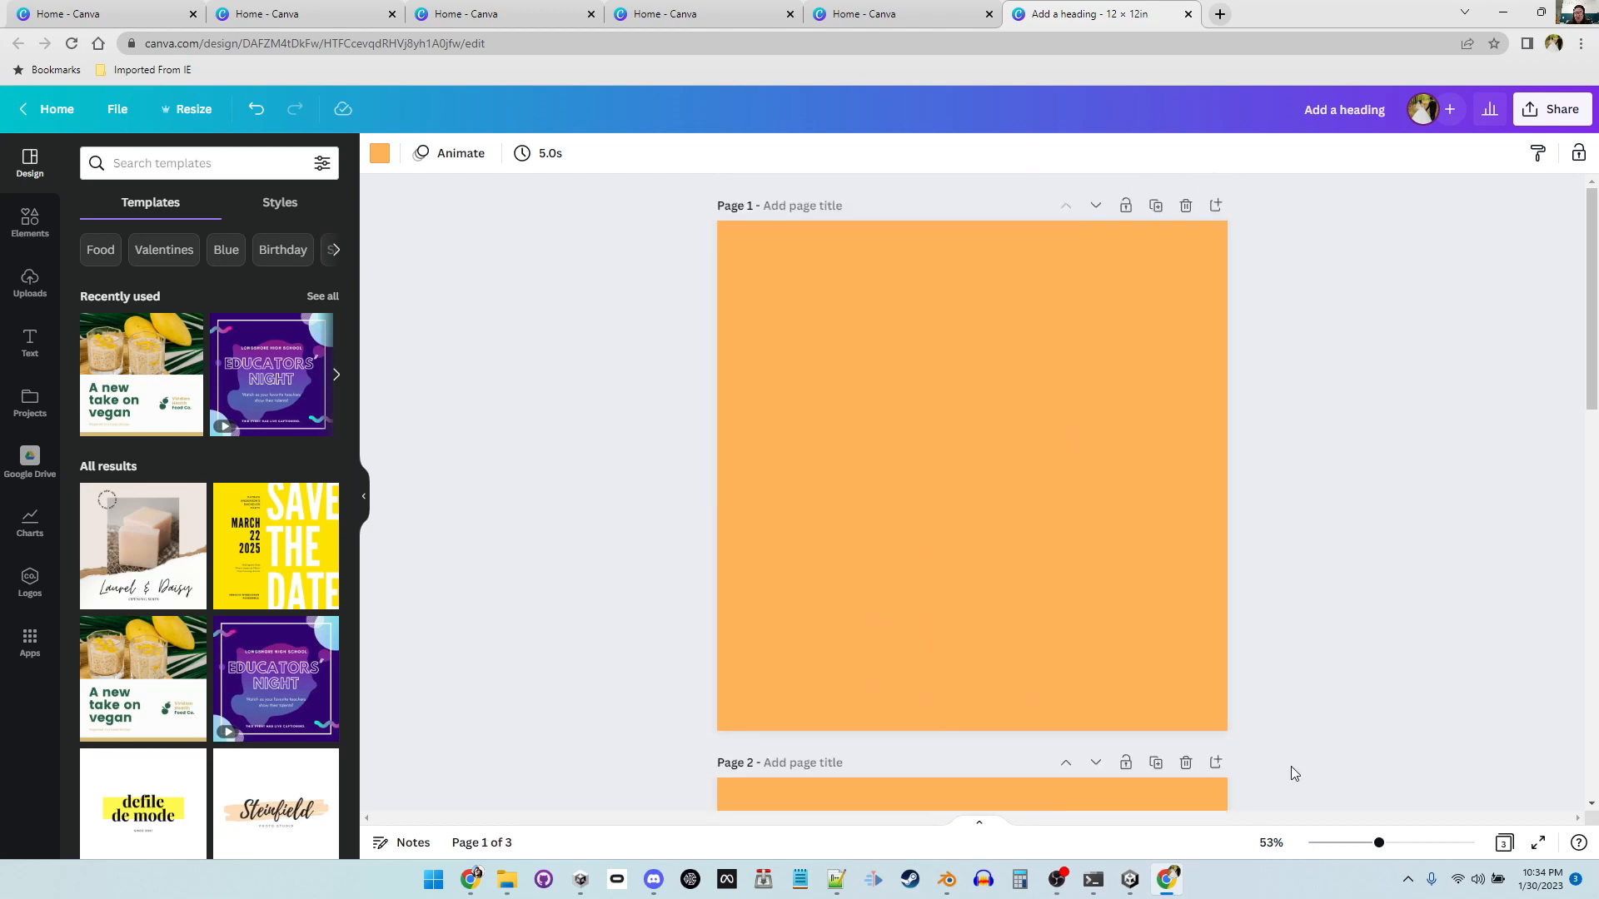
Step: Download all three pages as PNG files
mouse_move(1380, 842)
left_mouse_down()
mouse_move(1410, 842)
mouse_move(1366, 843)
left_mouse_up()
scroll(1245, 750, "down", 8)
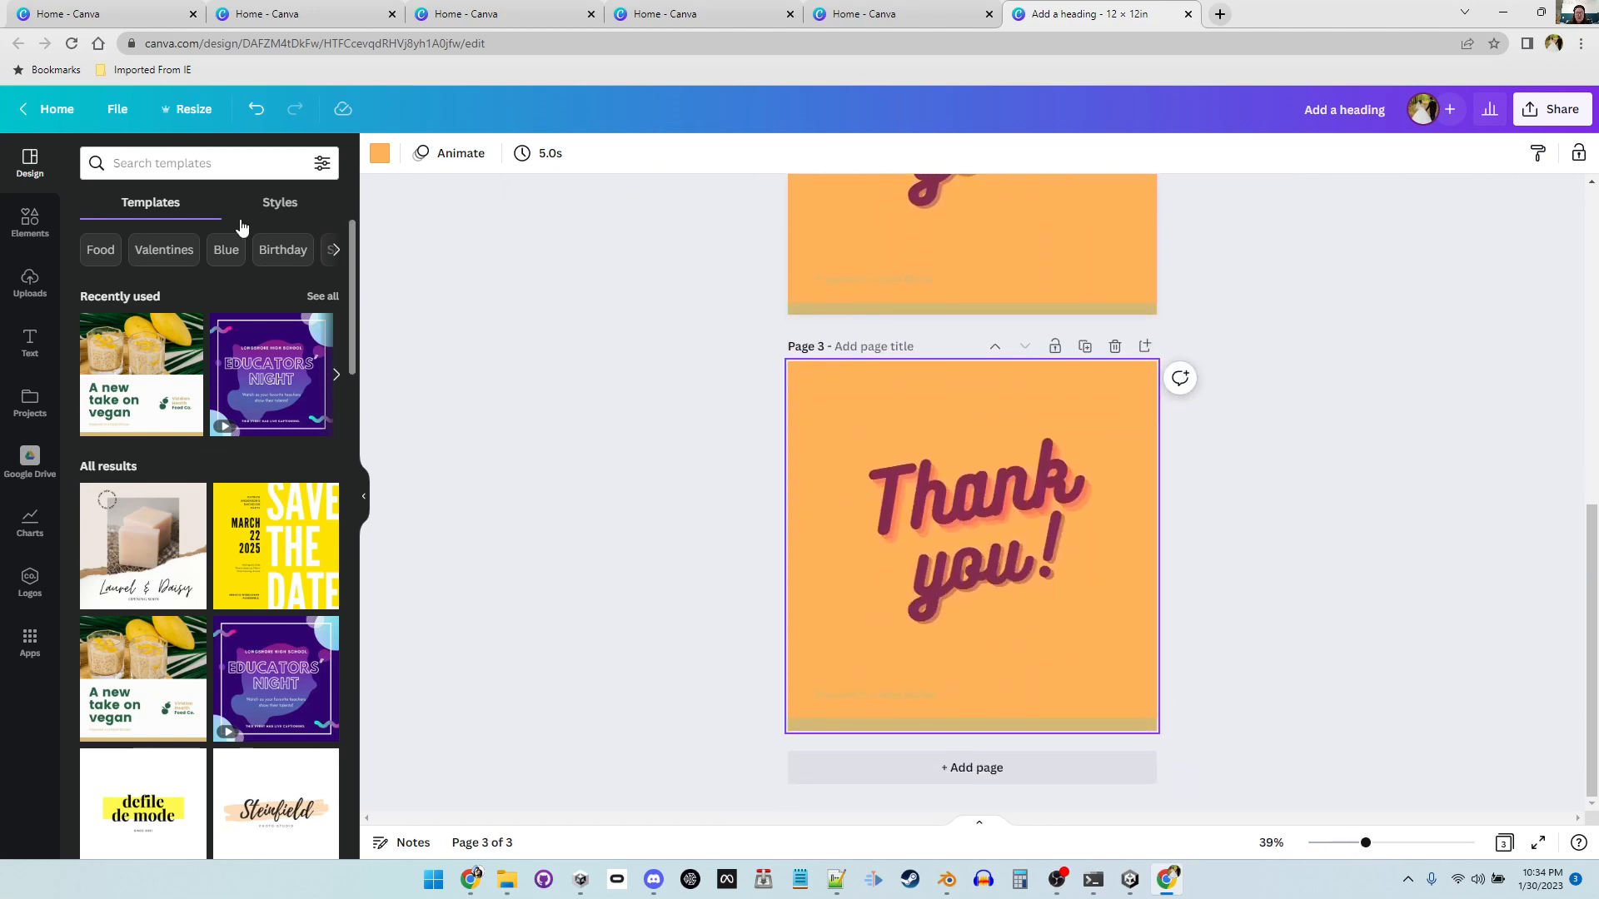
left_click(129, 111)
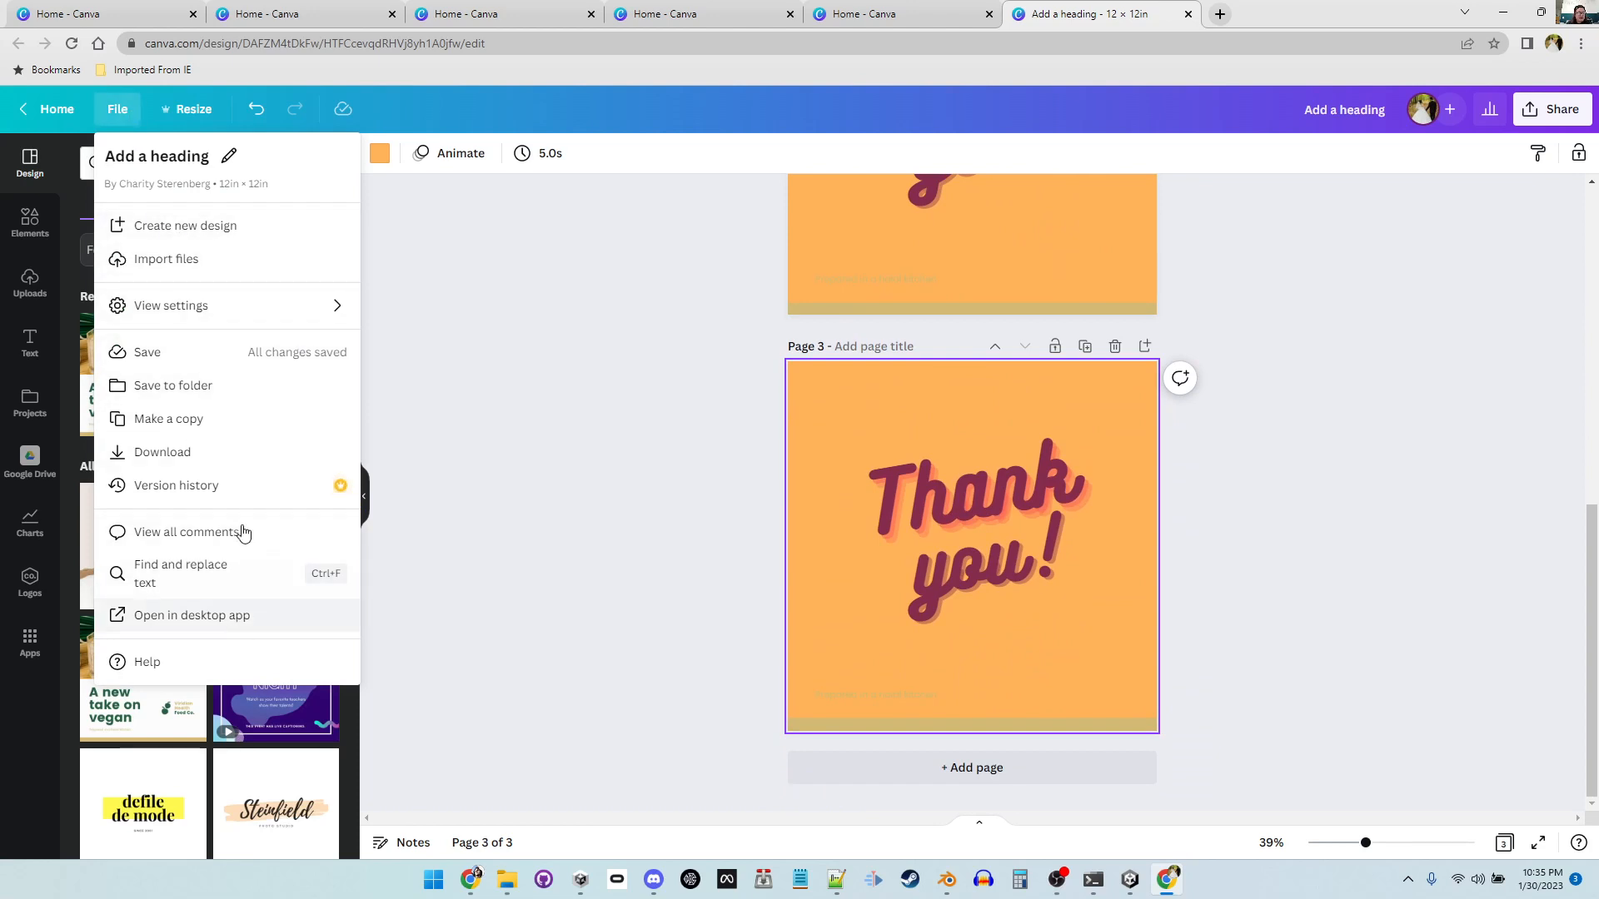
left_click(242, 459)
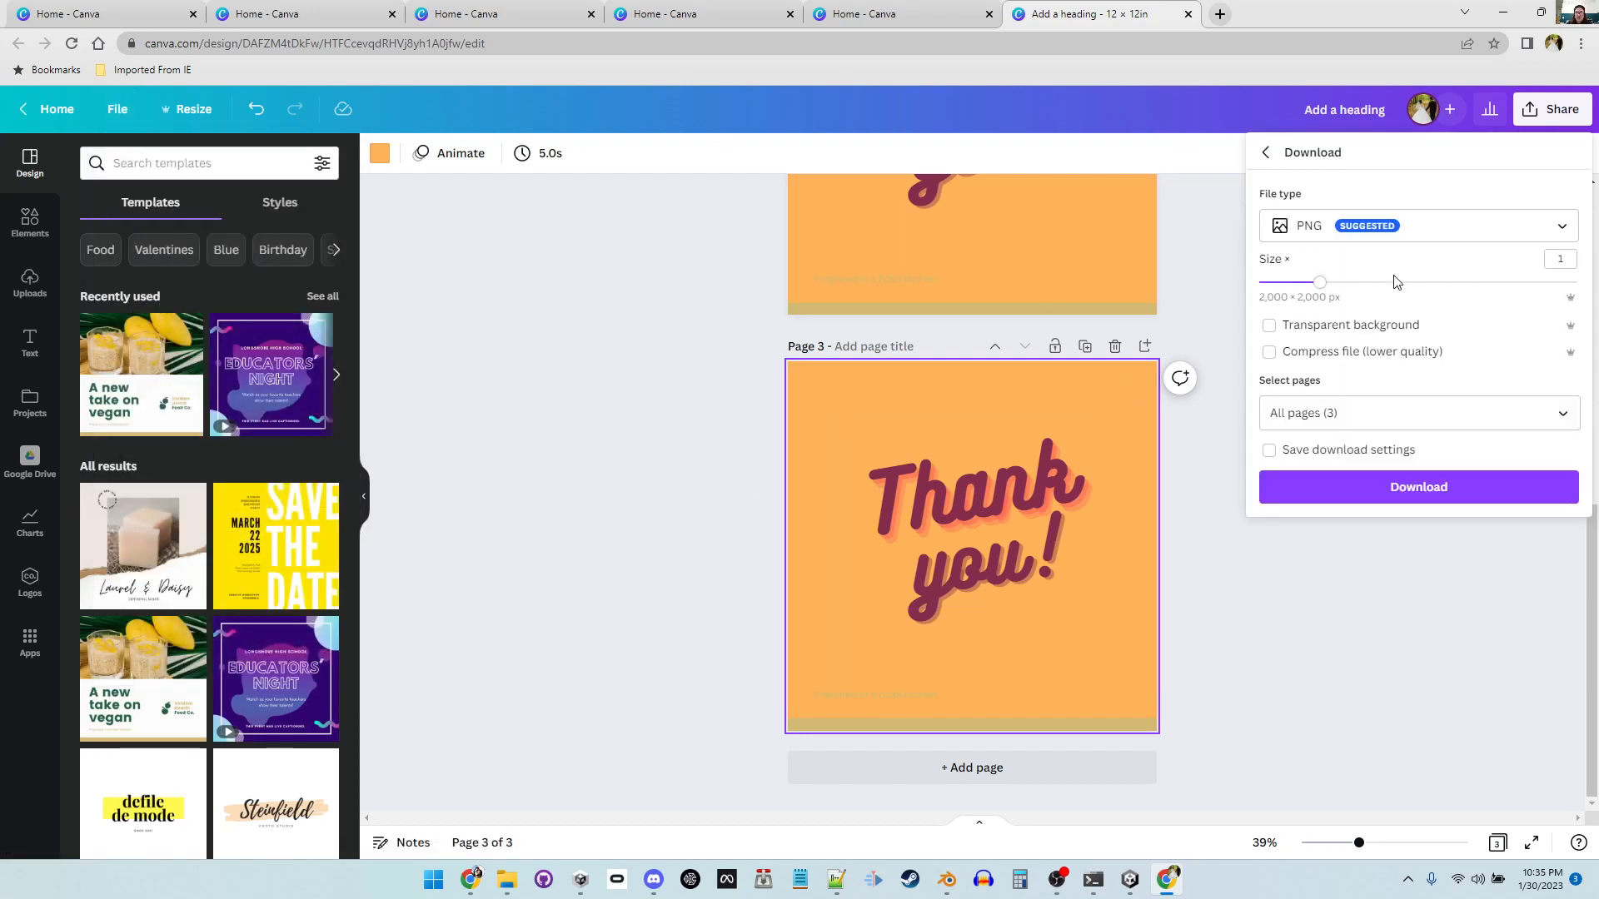
left_click(1490, 240)
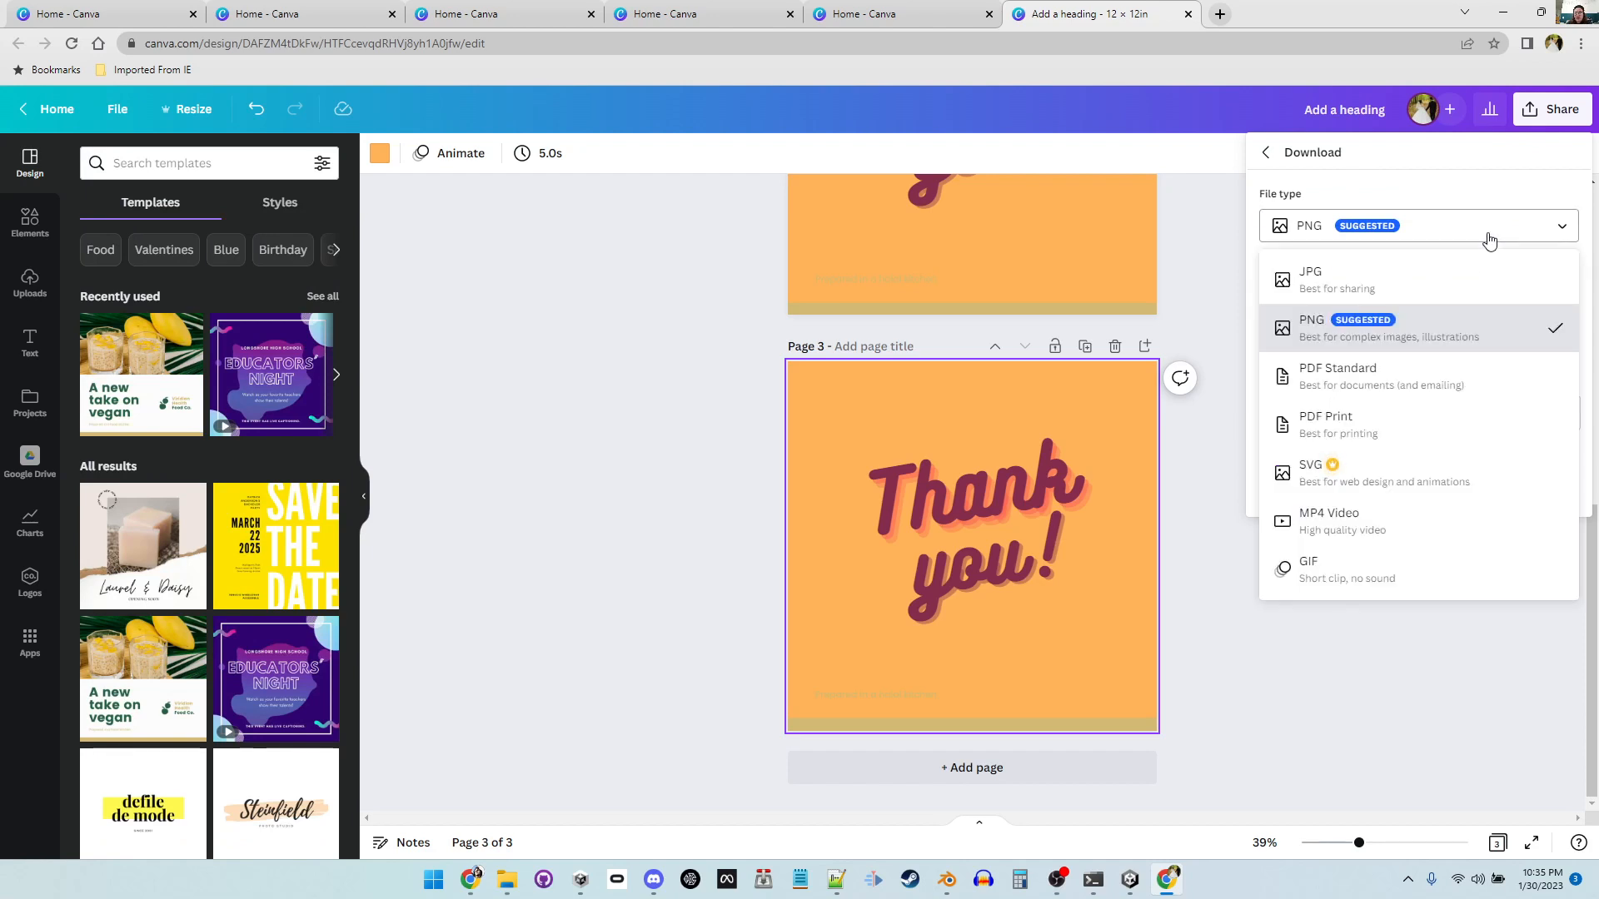
left_click(1505, 331)
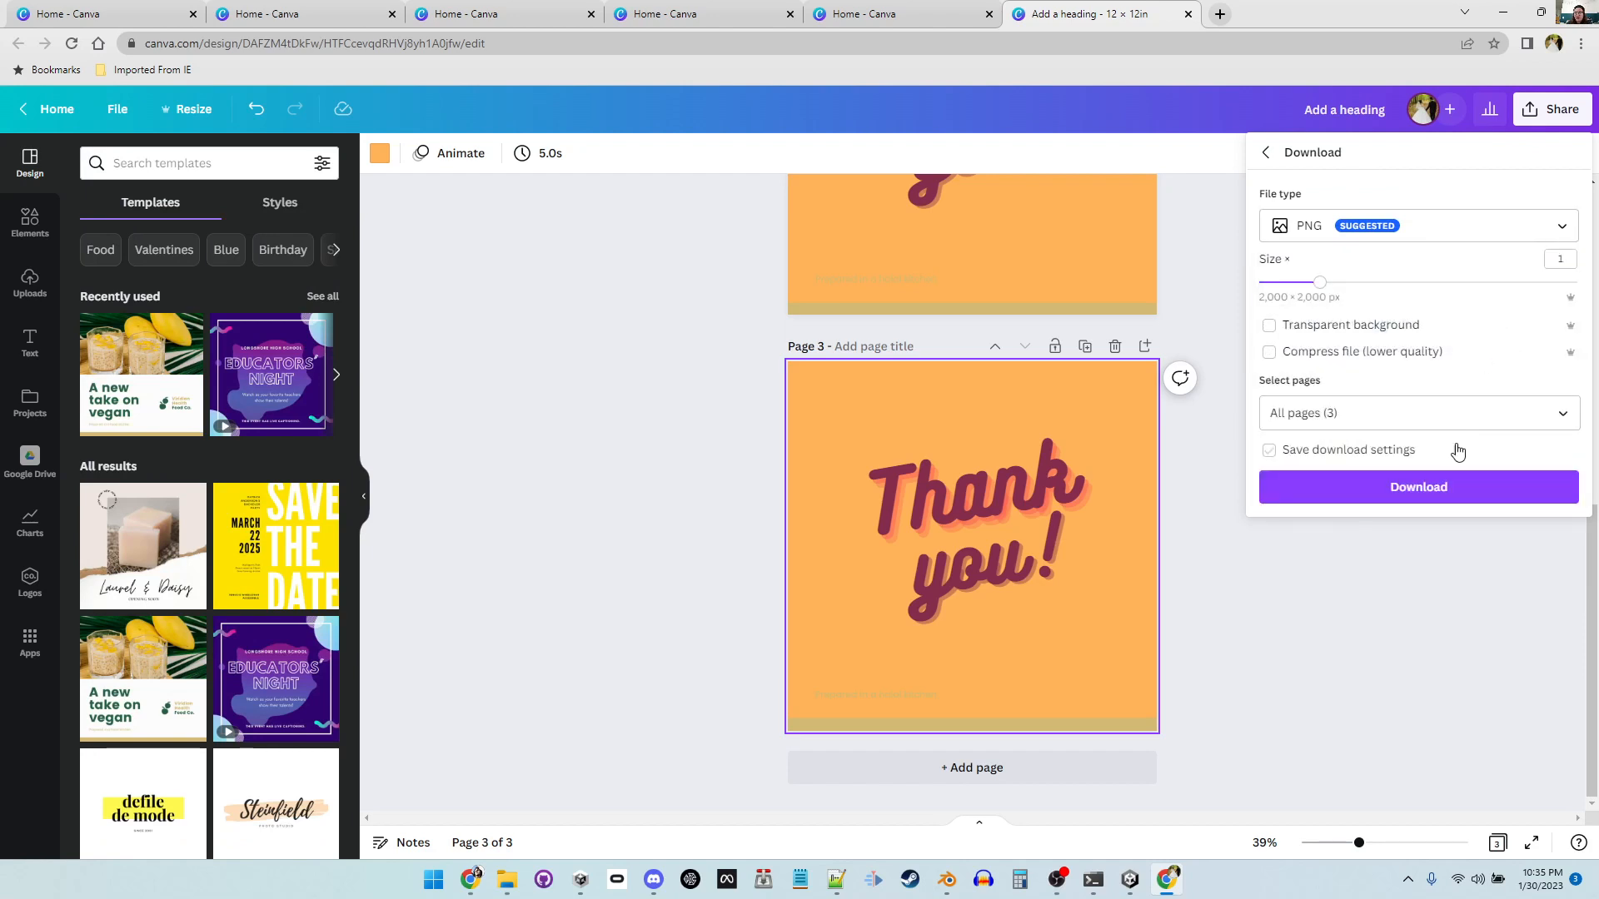
left_click(1445, 491)
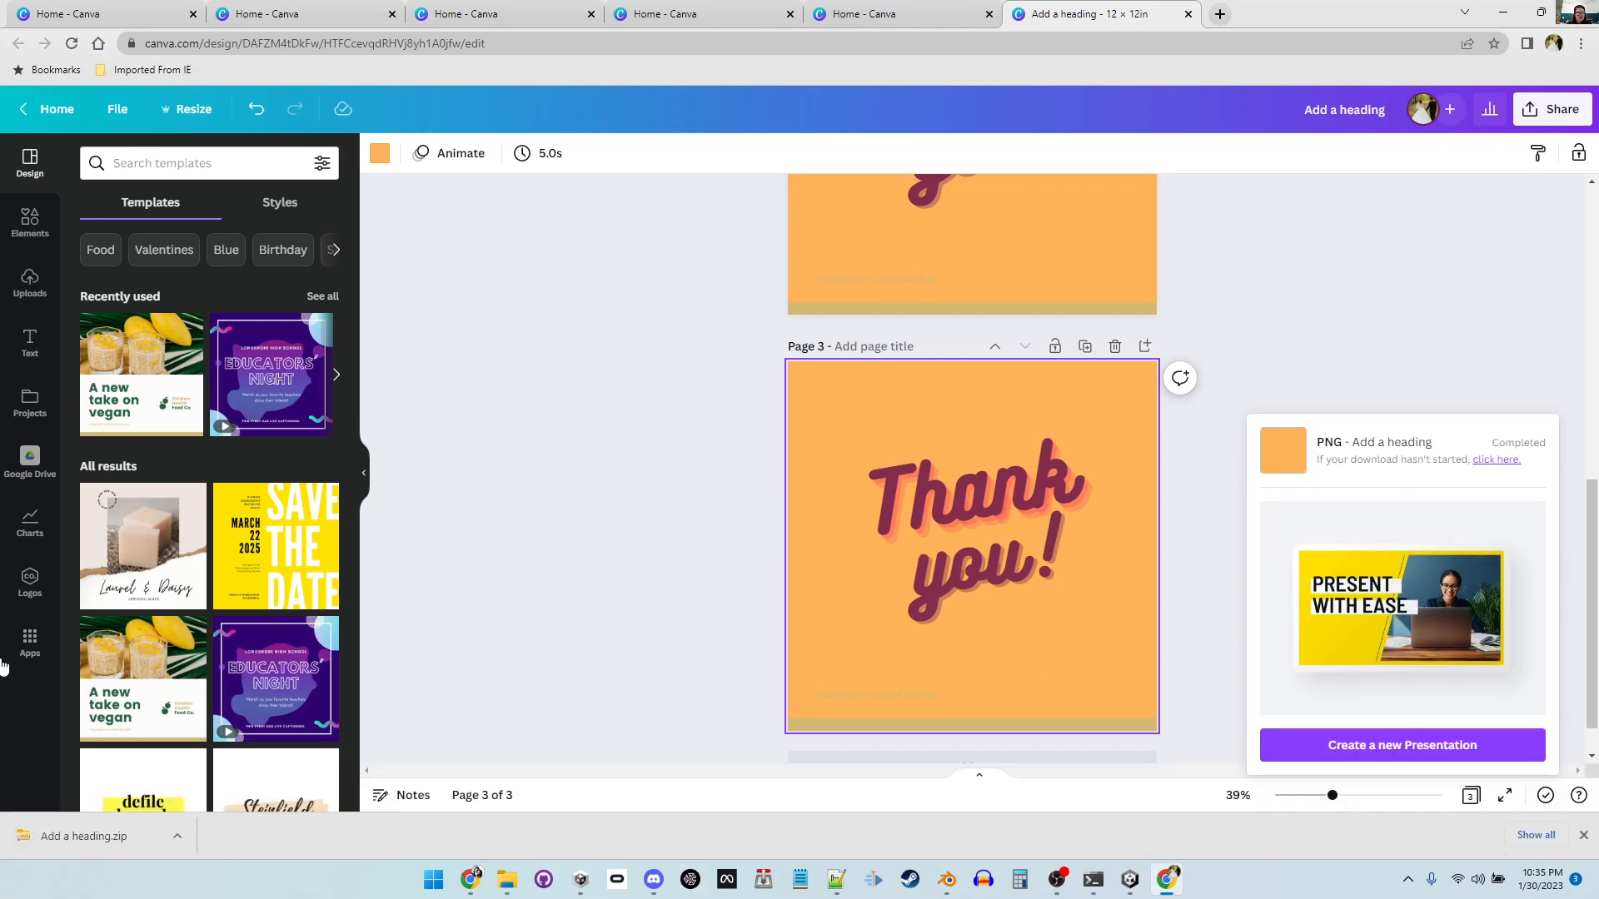
Step: Open the downloaded "Add a heading" zip in File Explorer to check the page images, then close it
left_click(177, 836)
left_click(218, 726)
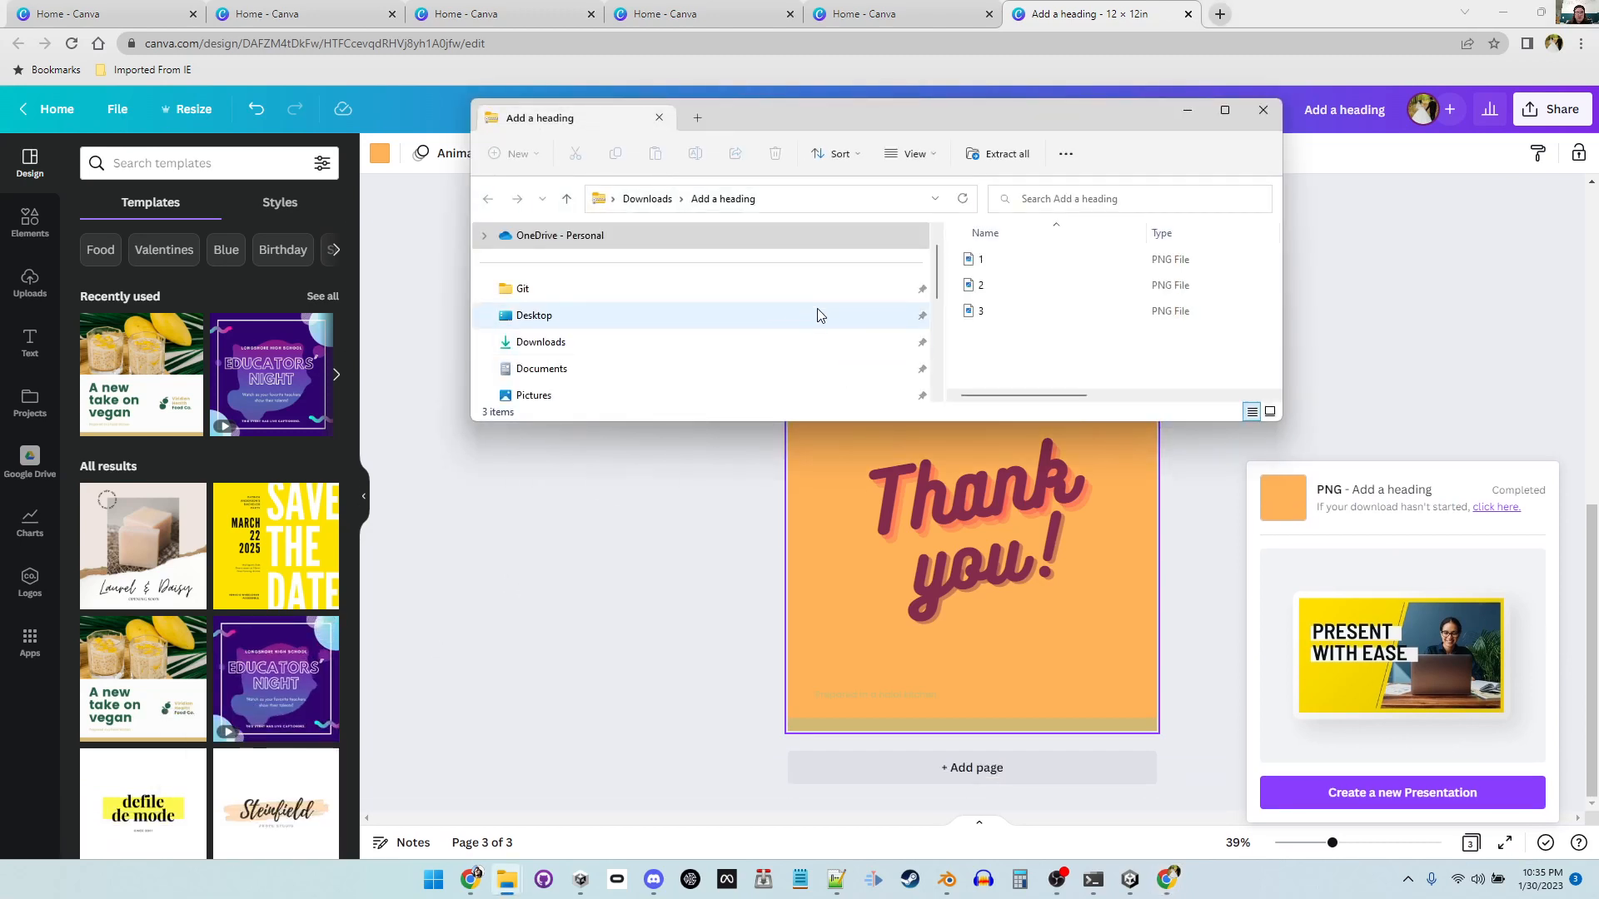
left_click(829, 317)
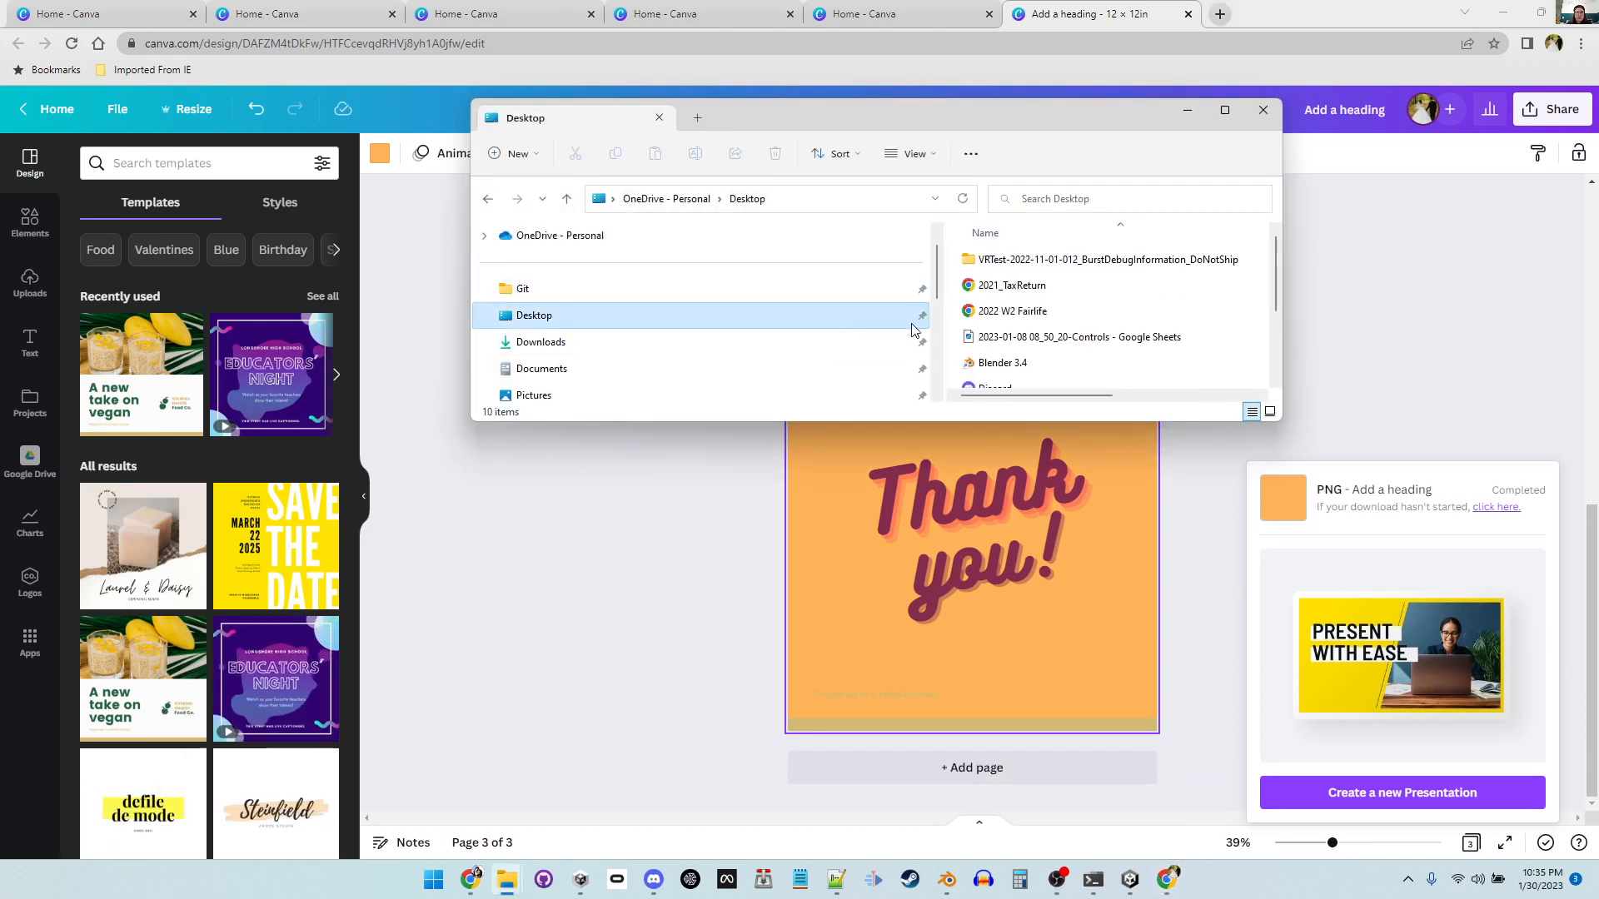
left_click(1266, 117)
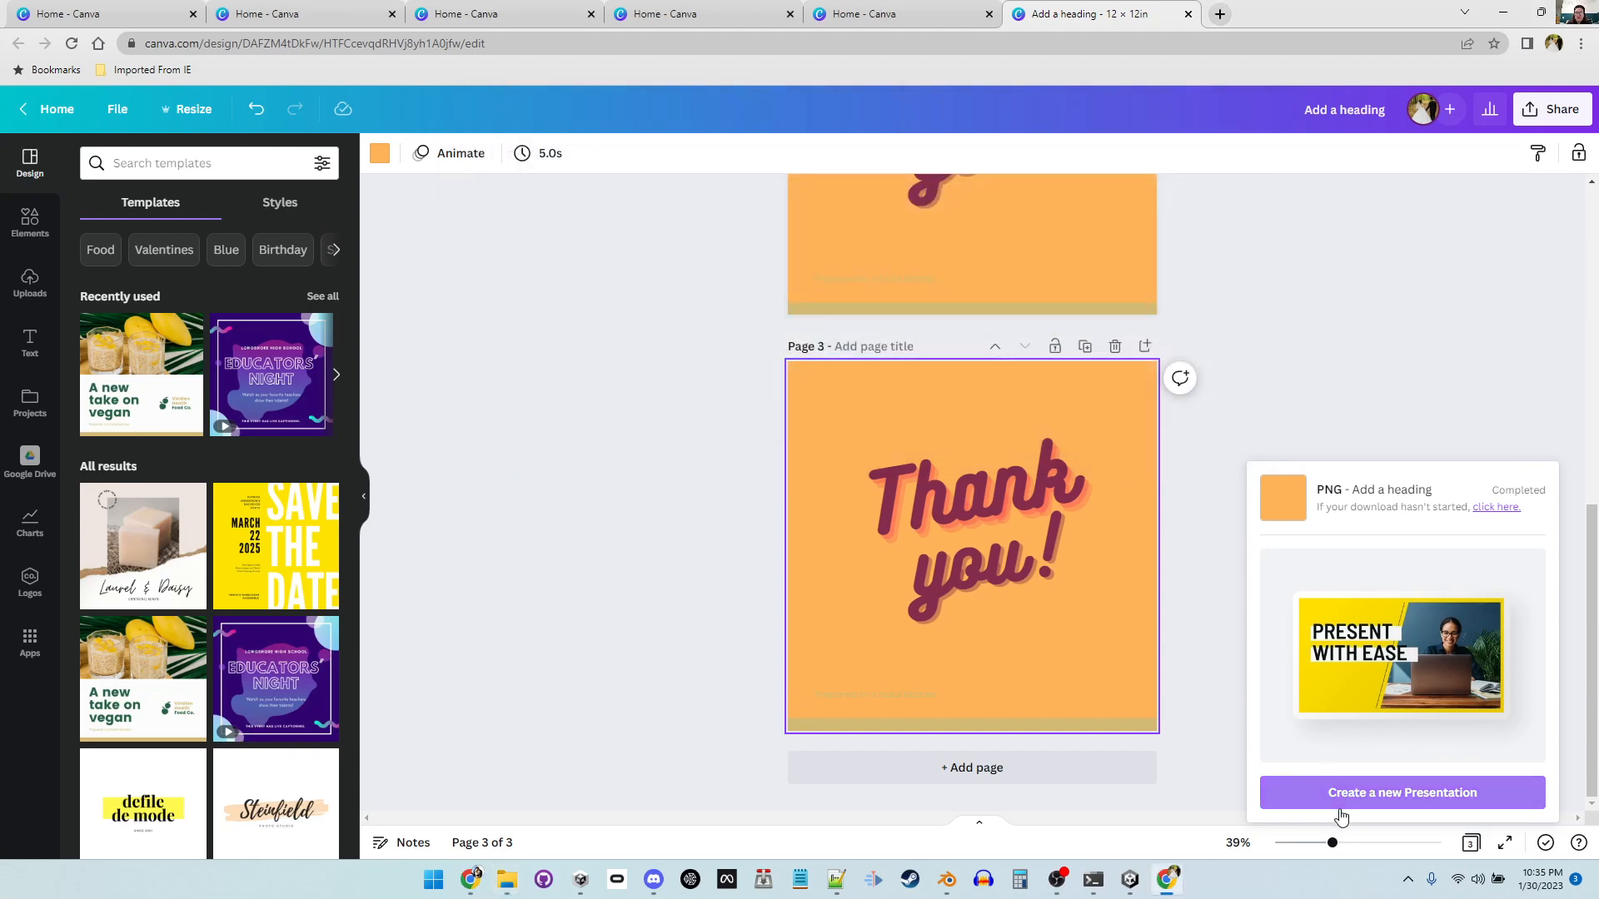
Step: Open the Resize panel to review the custom size options for page 1, then close it
left_click(1474, 339)
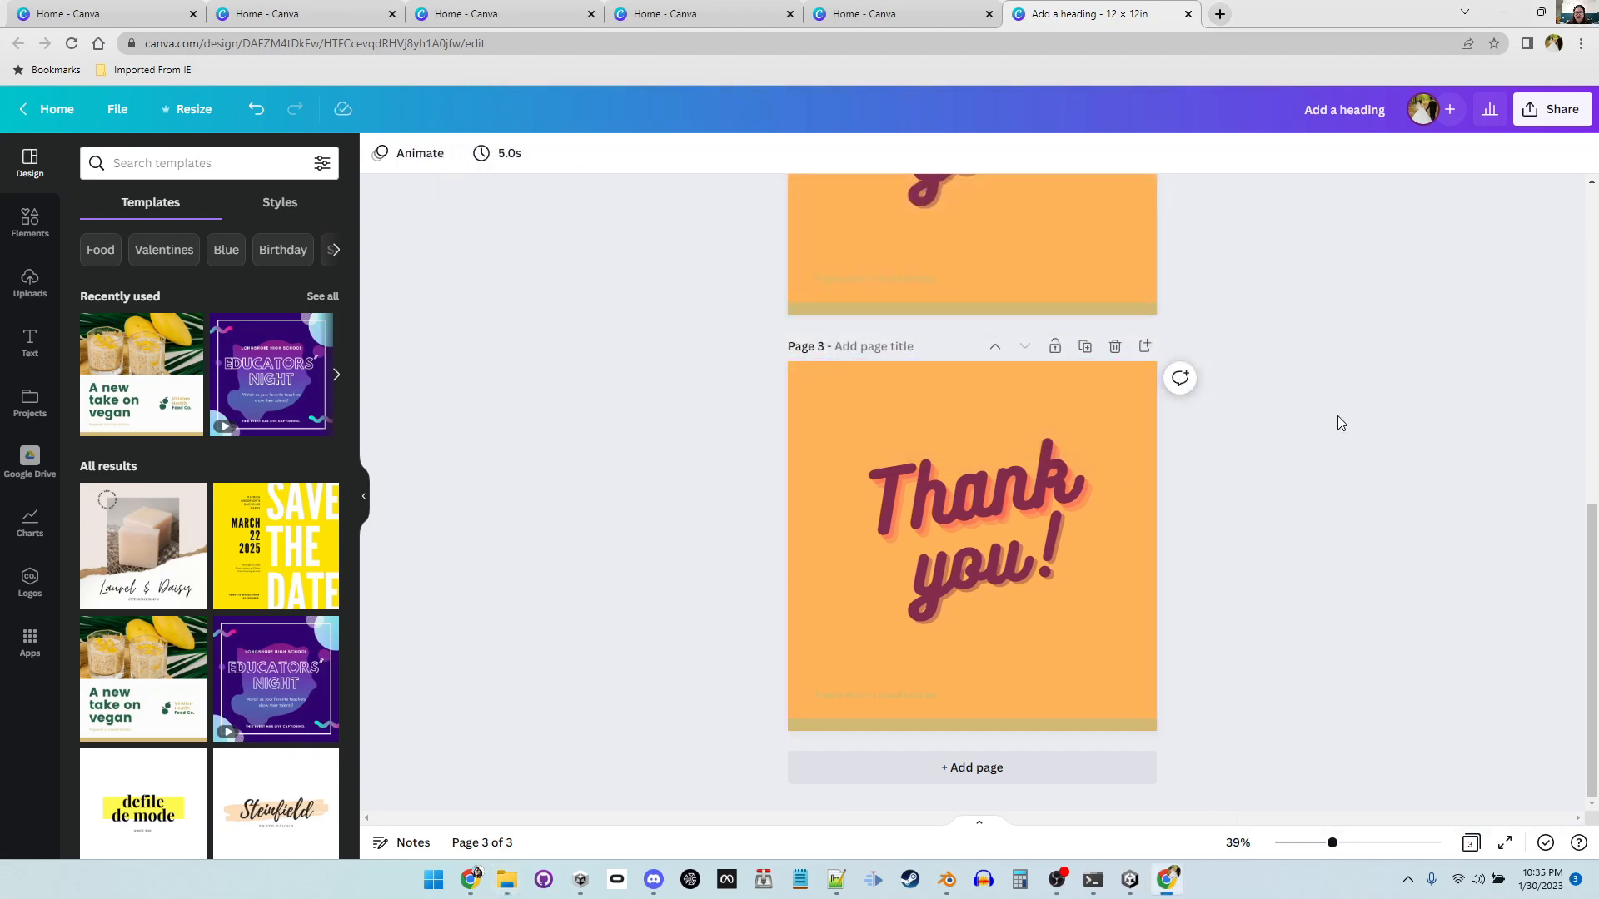
scroll(1285, 578, "up", 10)
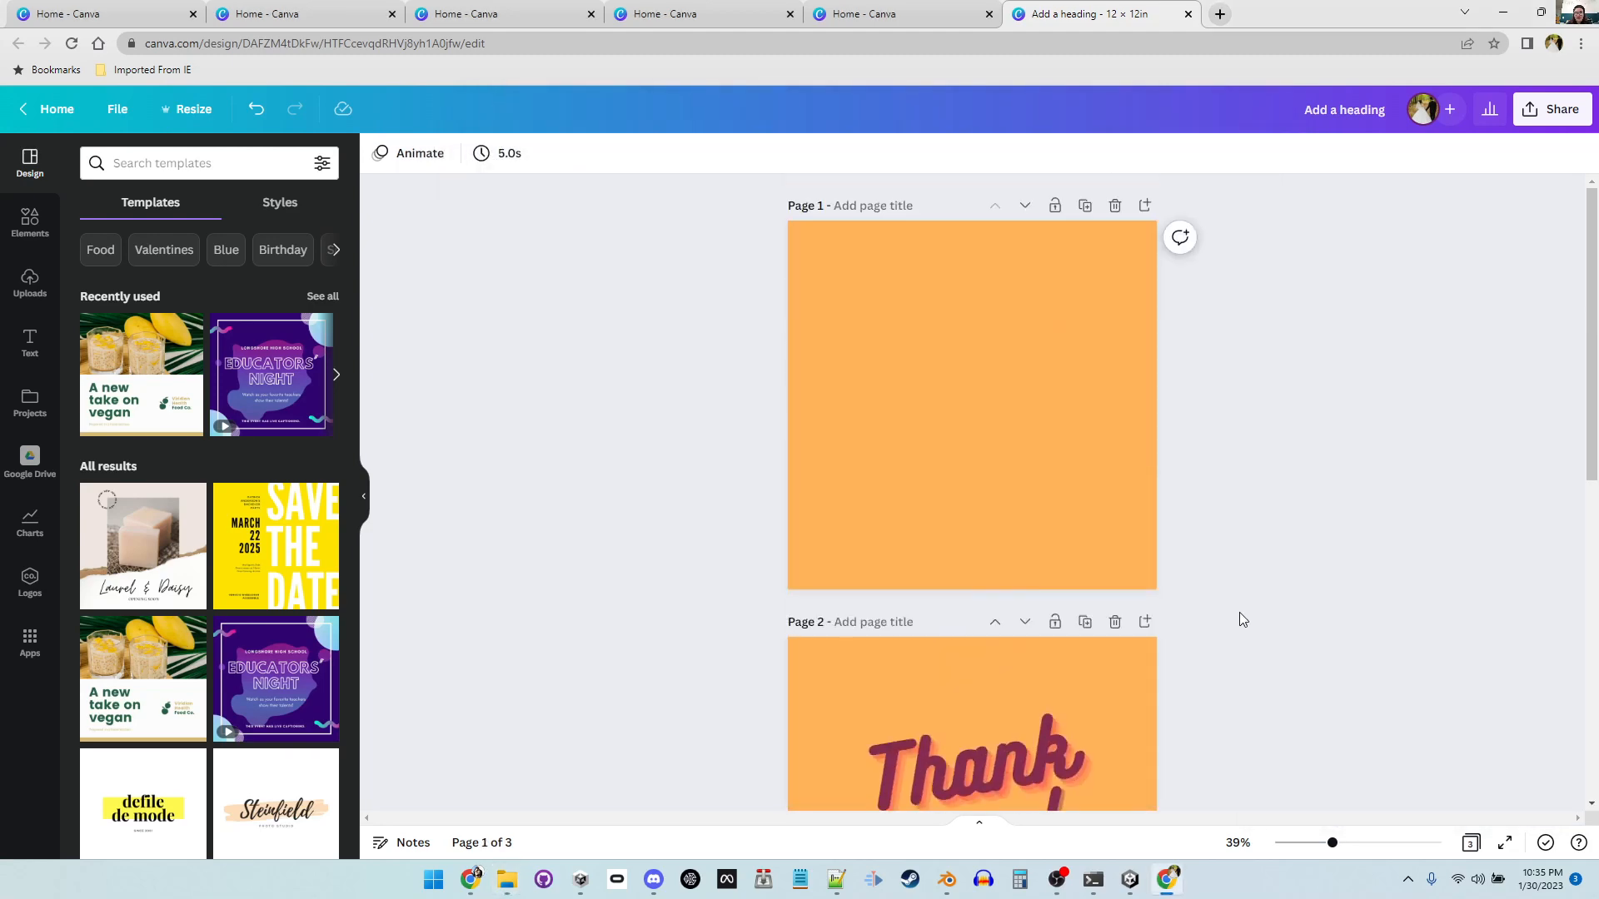
left_click(116, 112)
left_click(213, 114)
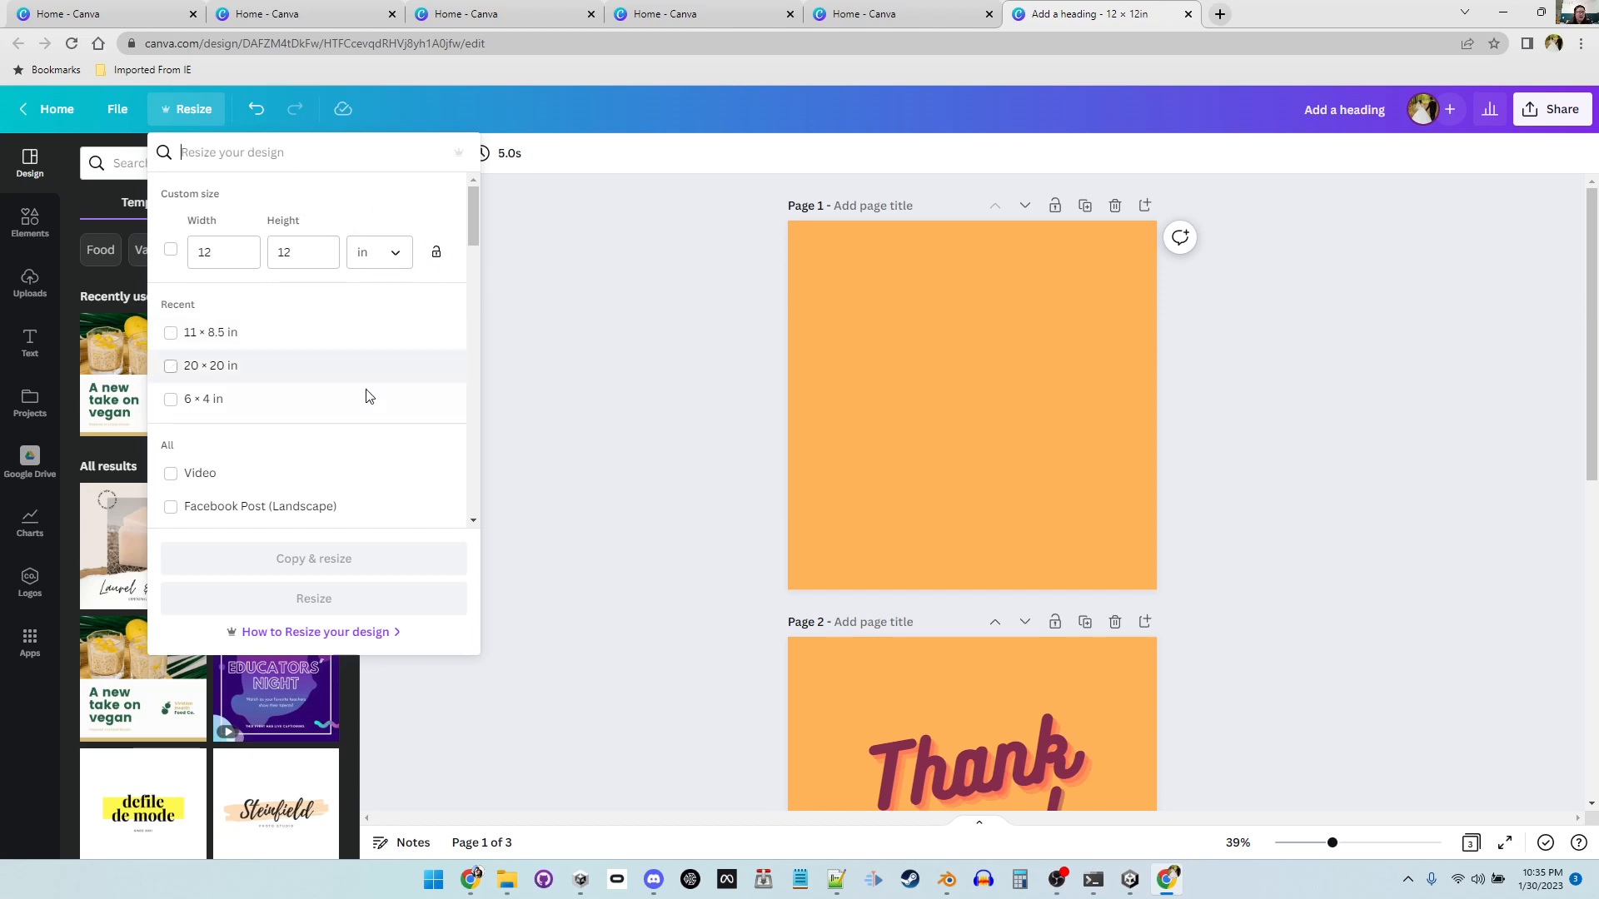
mouse_move(483, 215)
left_mouse_down()
mouse_move(483, 293)
mouse_move(483, 189)
left_mouse_up()
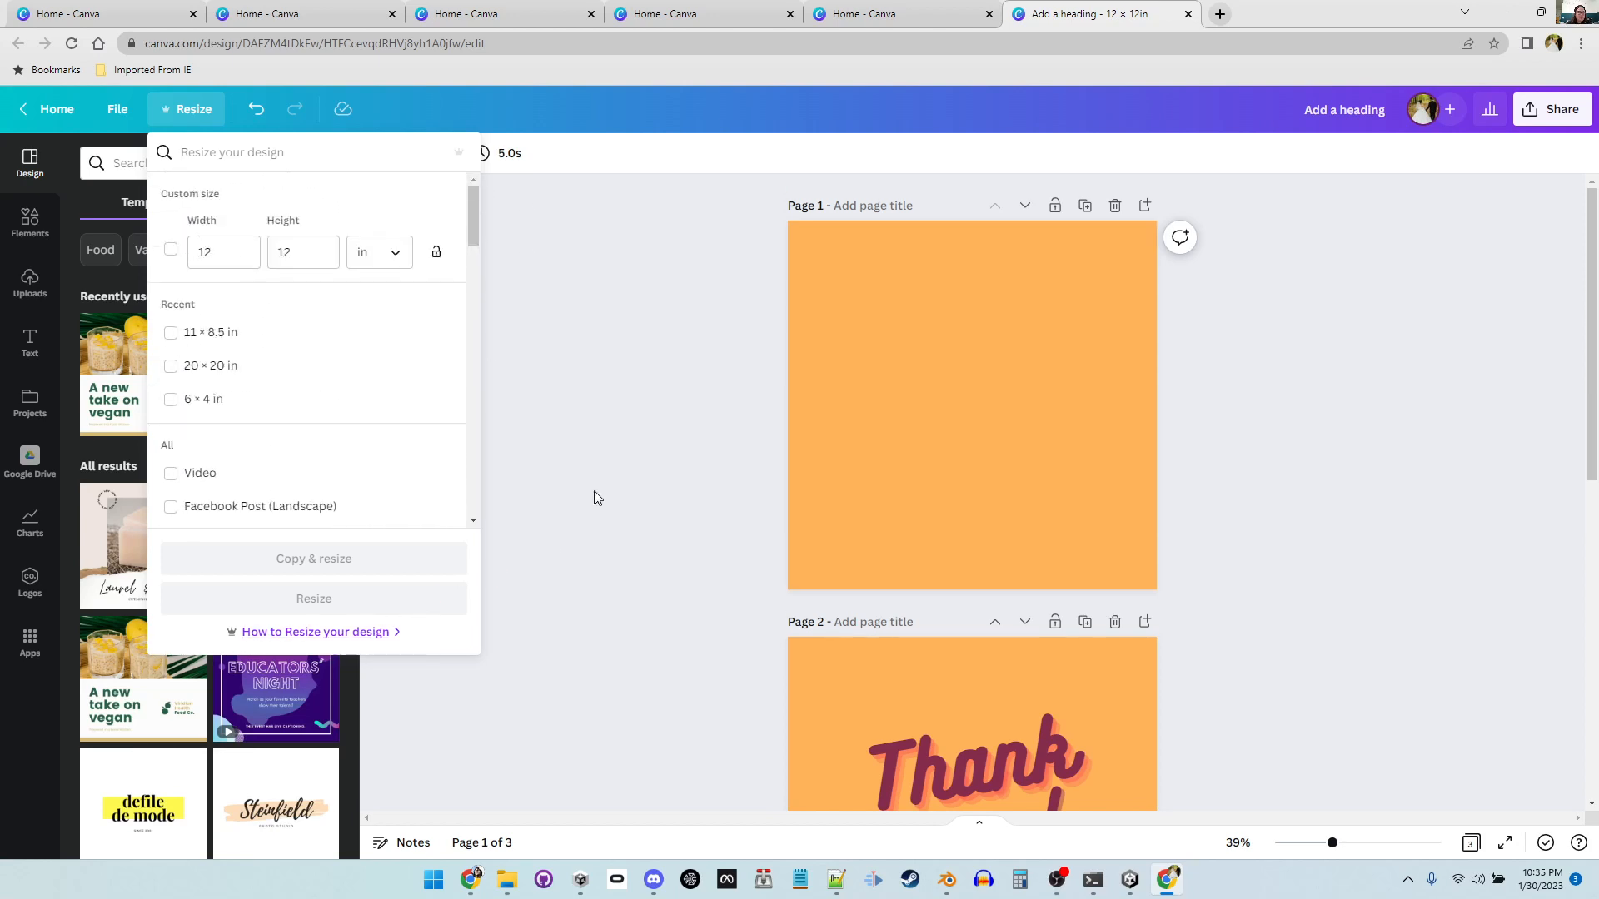
left_click(593, 492)
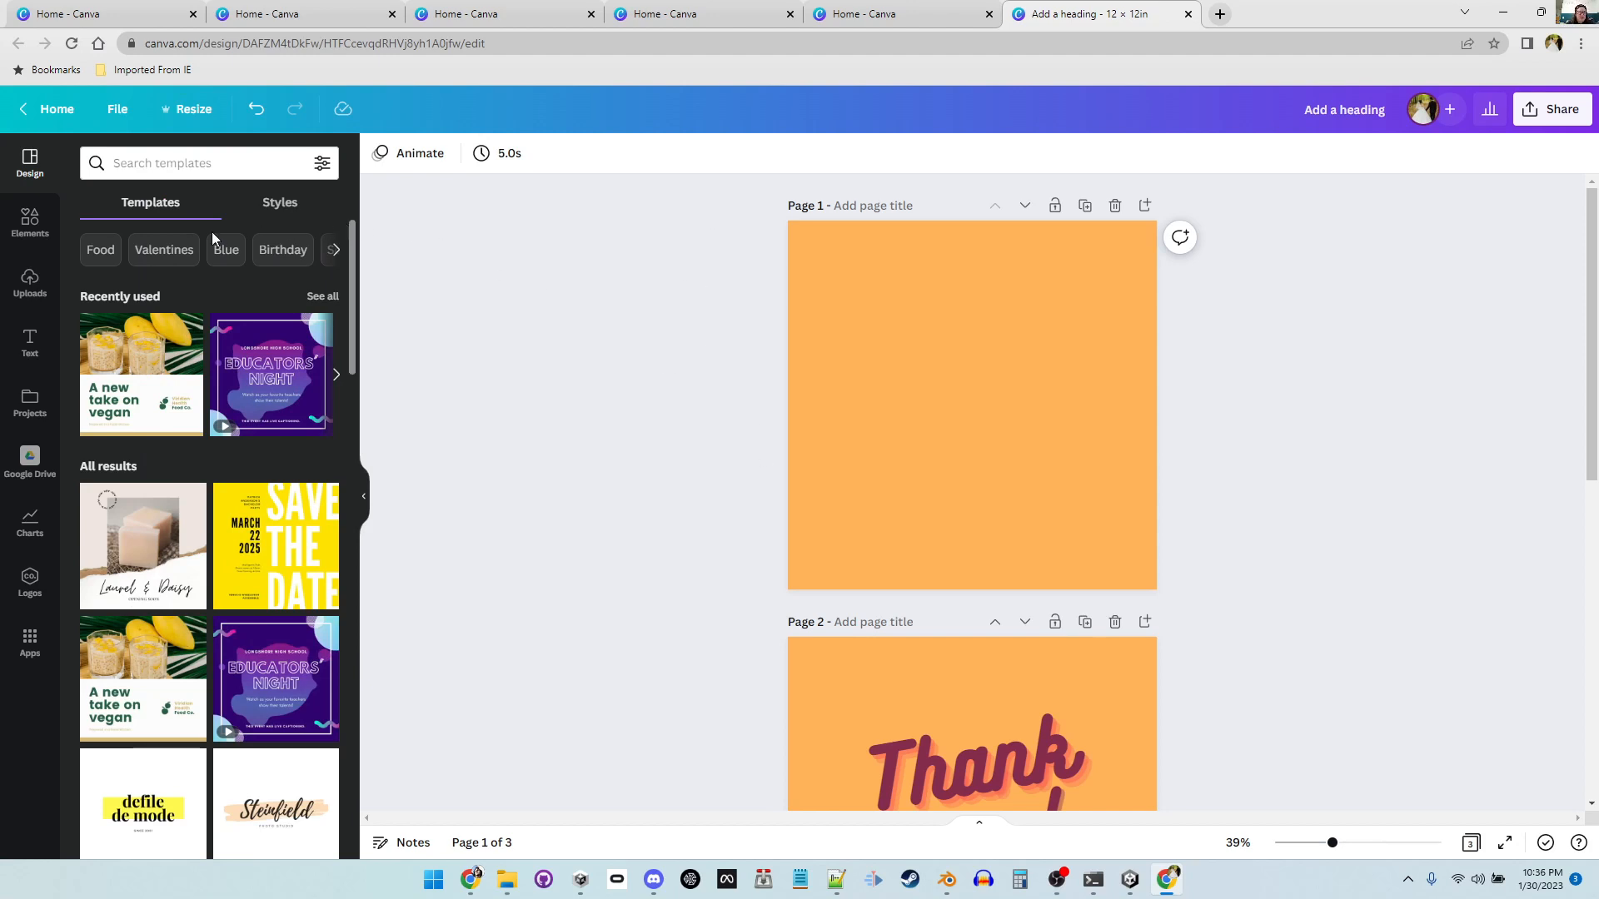
left_click(15, 240)
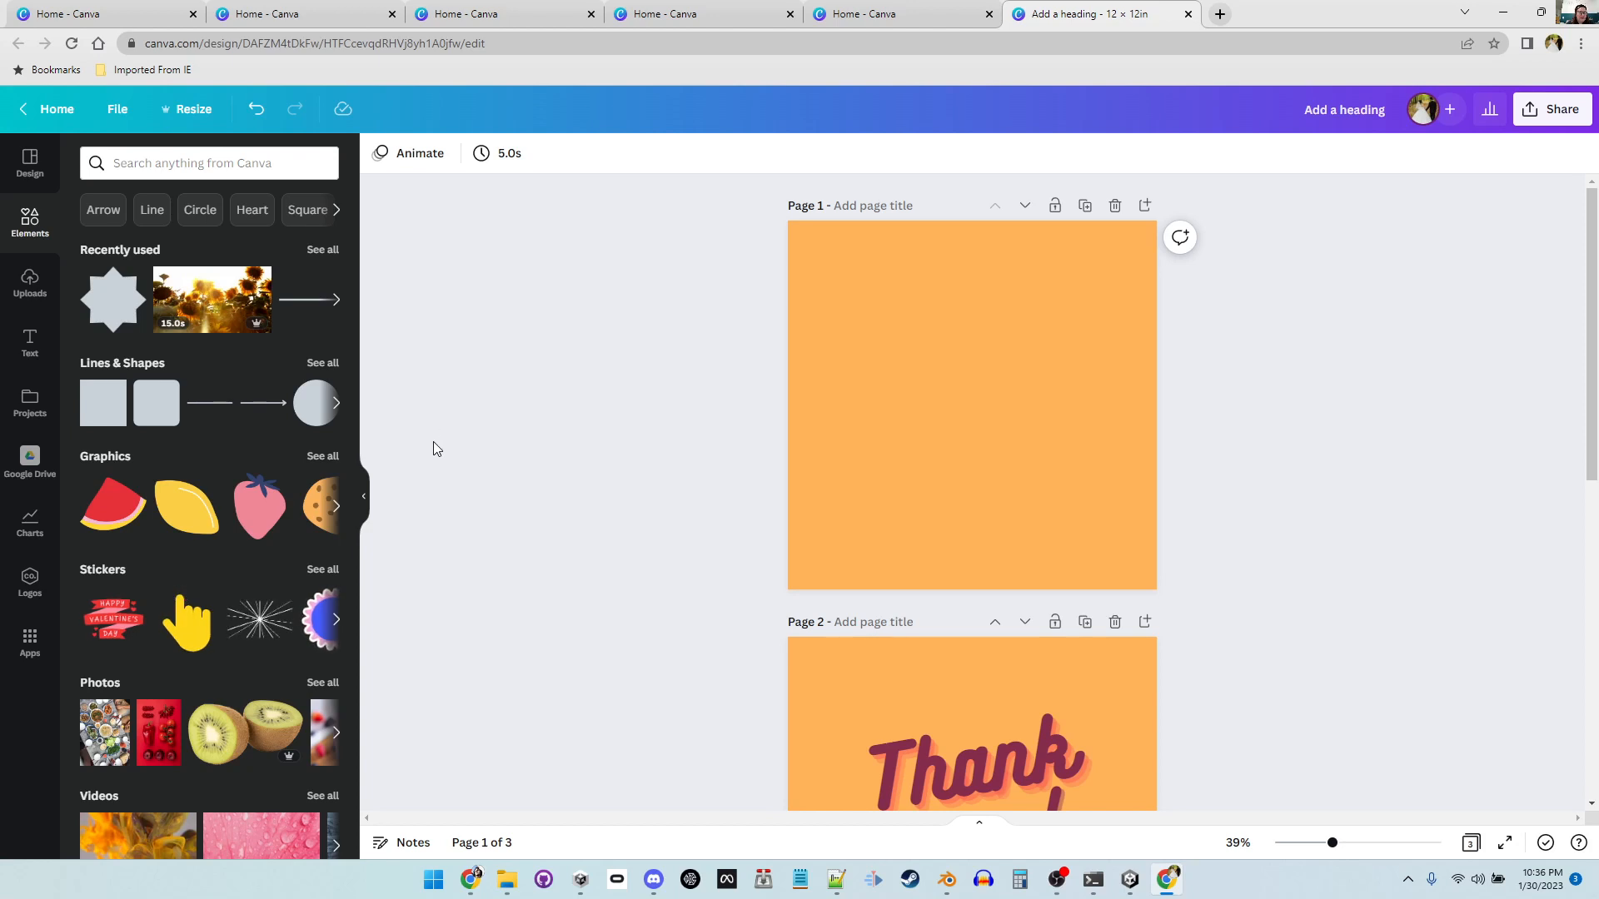
left_click(252, 740)
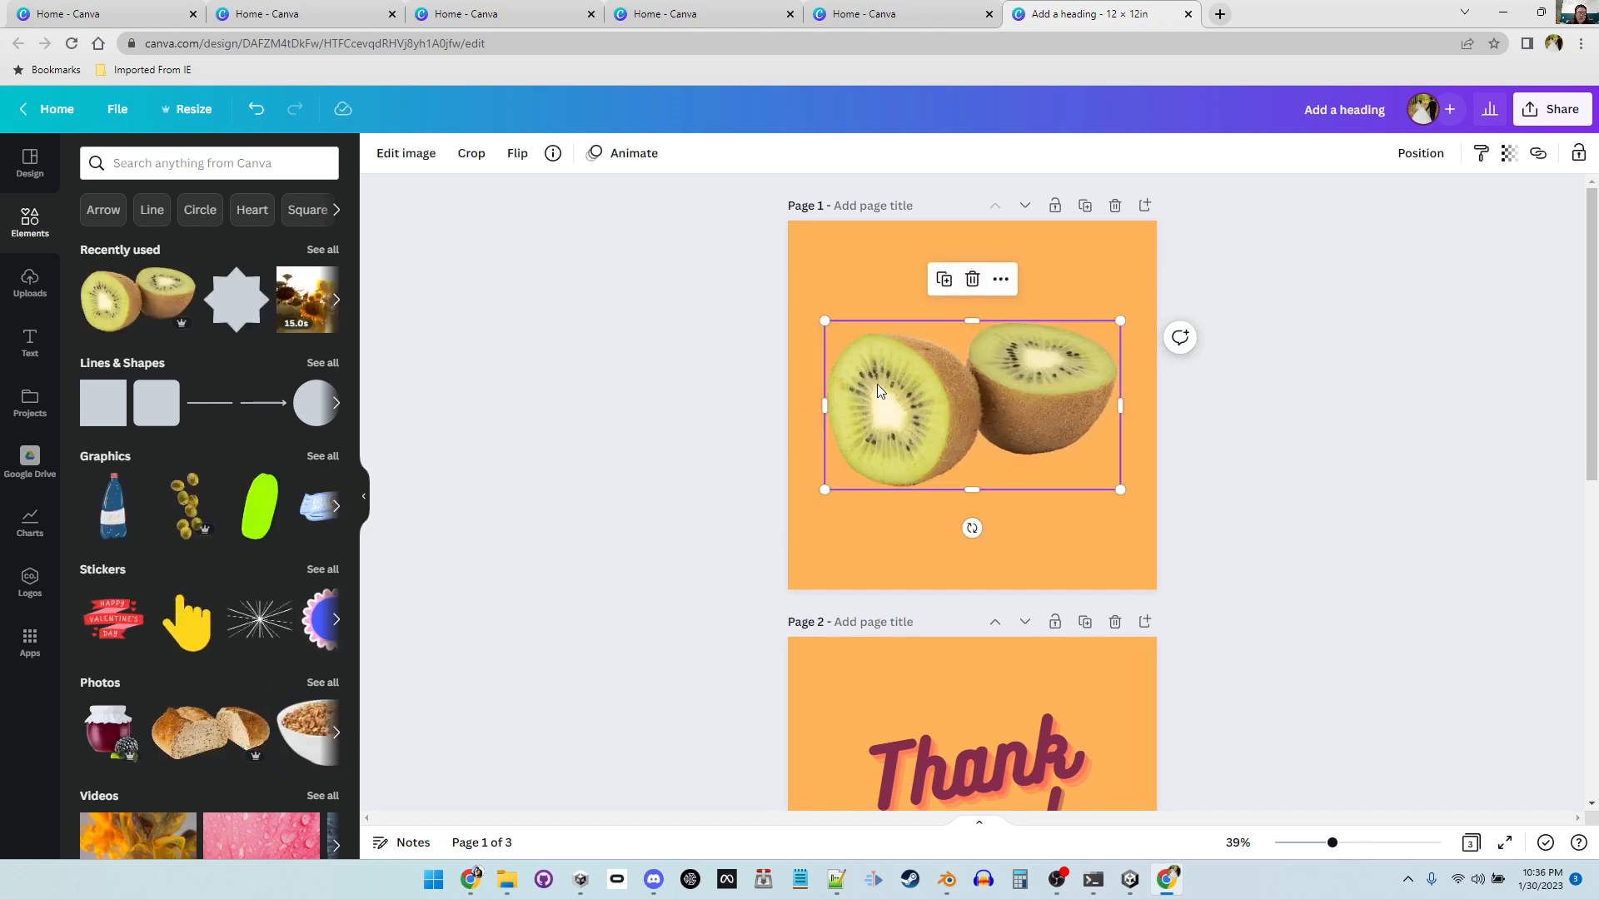
left_click(972, 279)
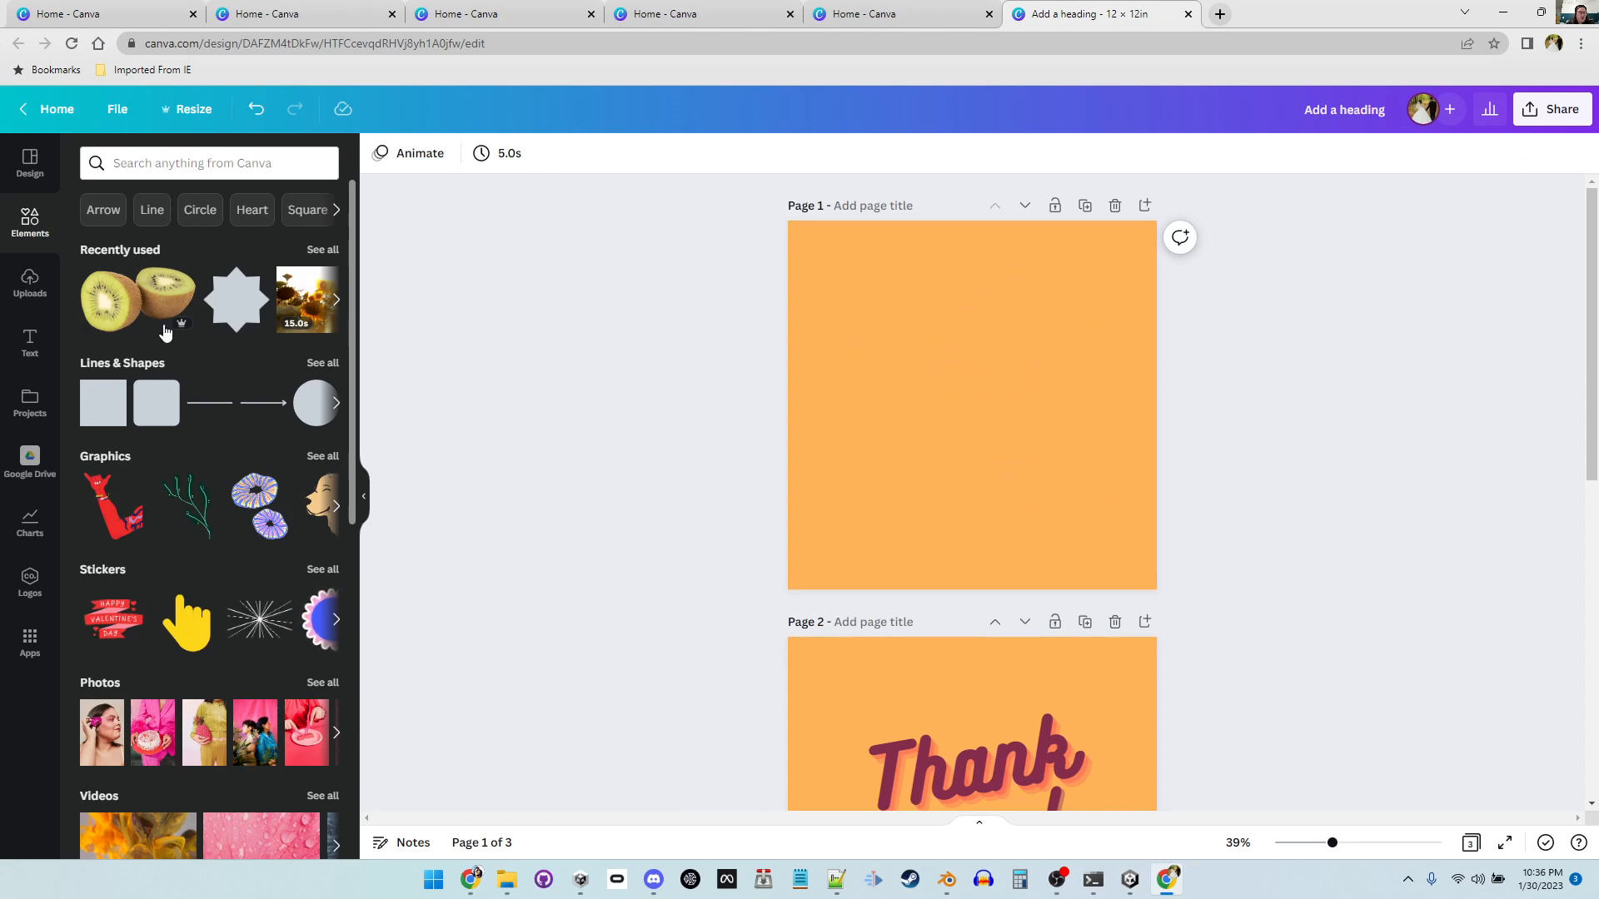
Step: Browse the template results in the Design panel
left_click(29, 587)
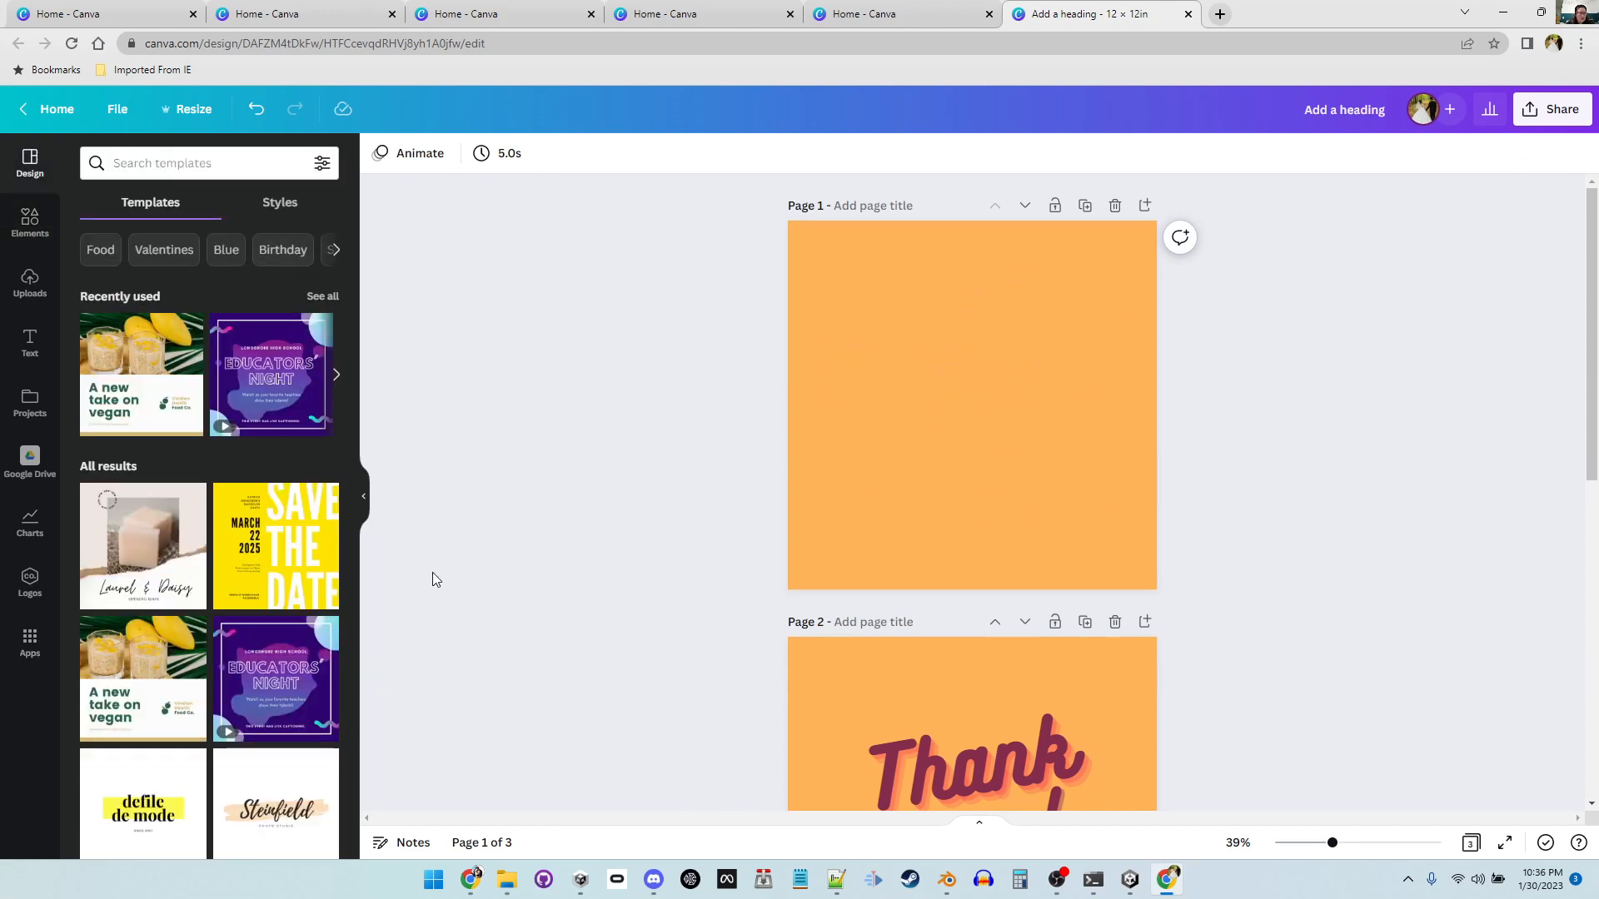
scroll(432, 580, "down", 3)
scroll(318, 603, "down", 10)
scroll(417, 628, "up", 3)
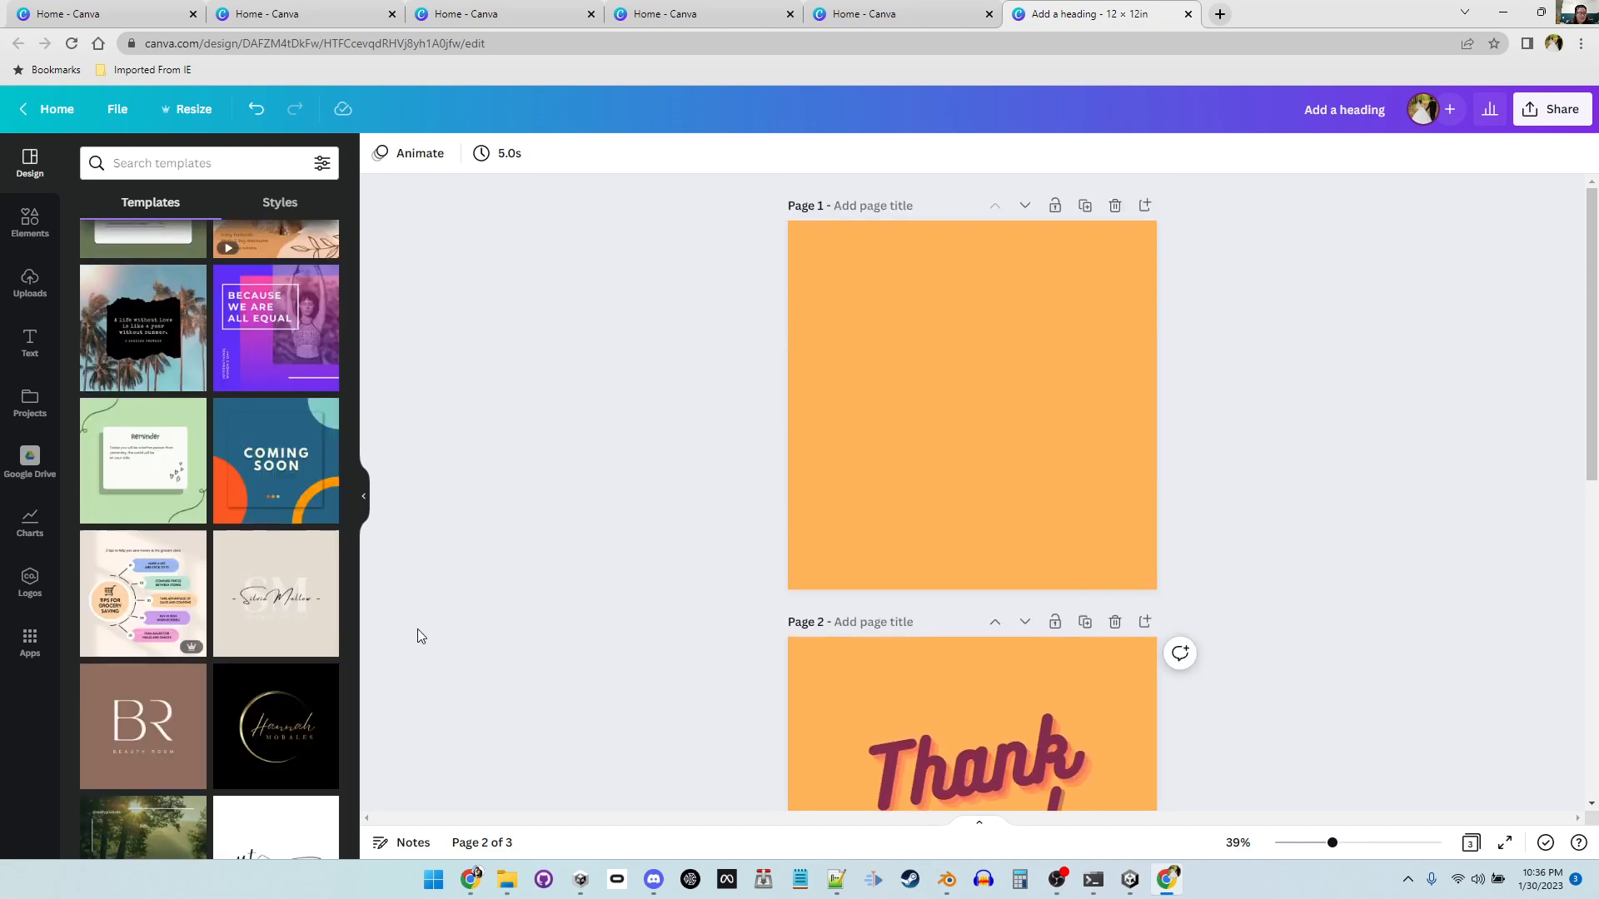
scroll(305, 635, "up", 10)
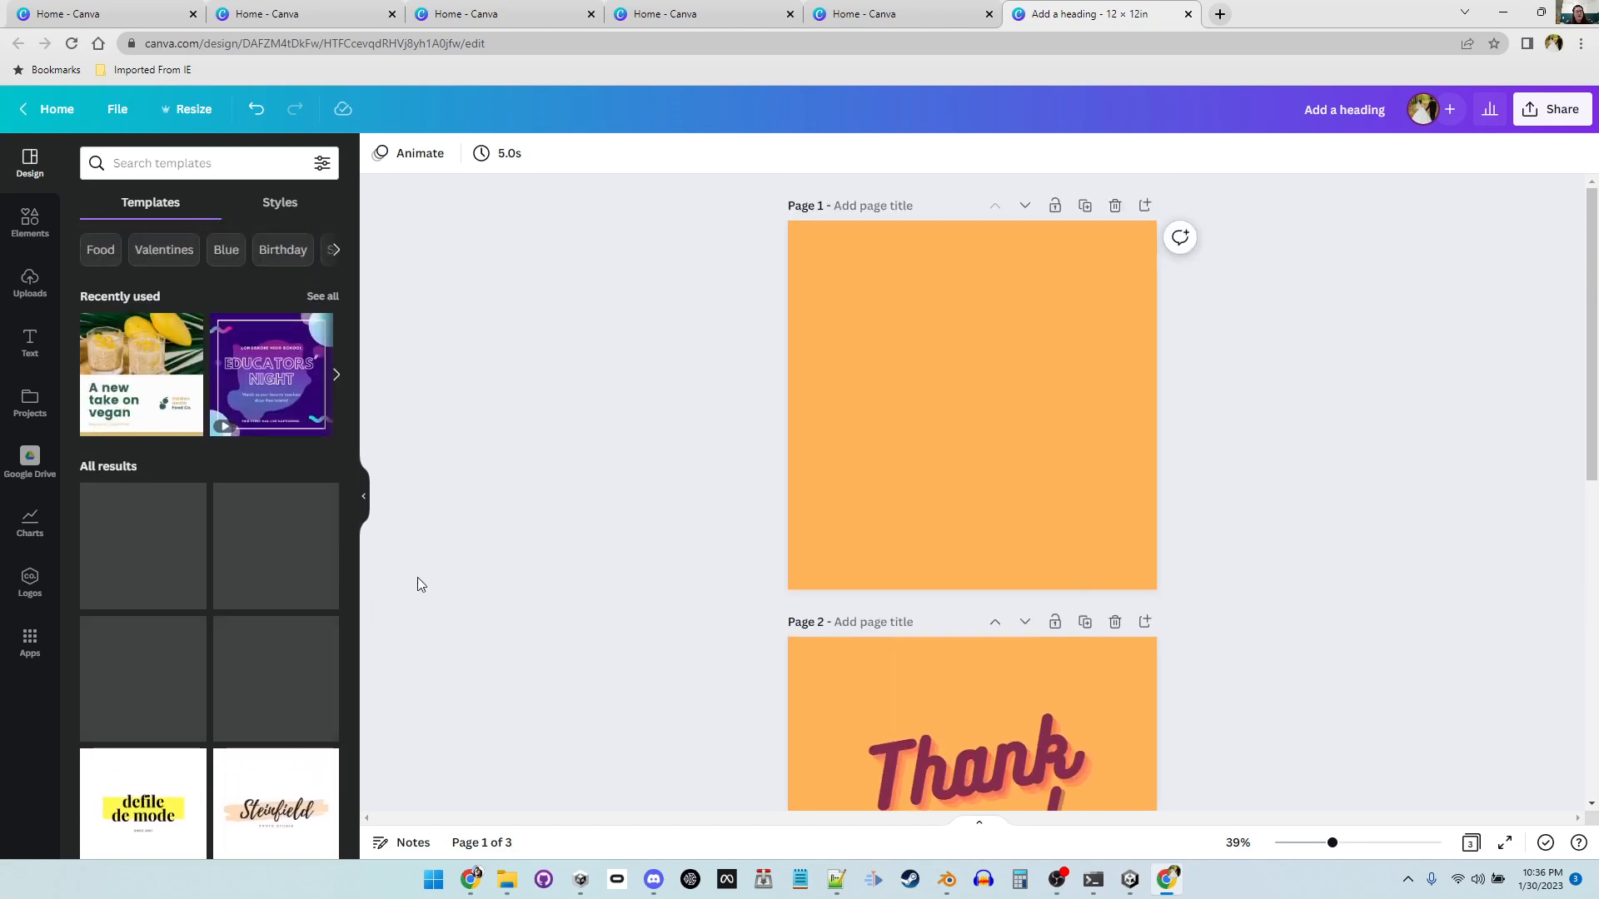